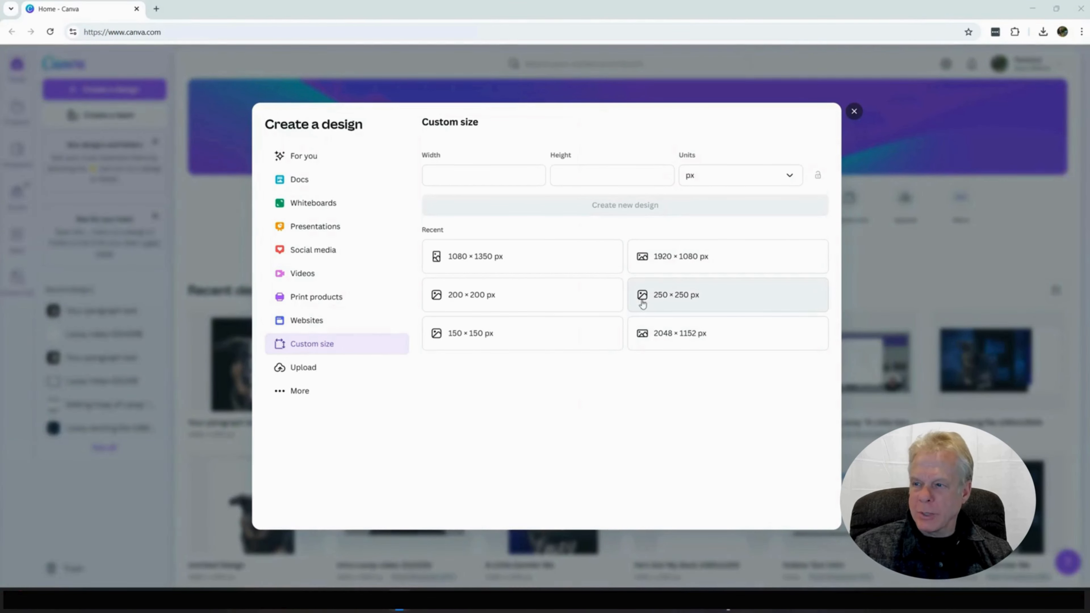
Step: Create a 1080 × 1350 px design and place the German Shepherd cutout from the personal images folder on the page
{"action": "left_click", "coordinate": [471, 265]}
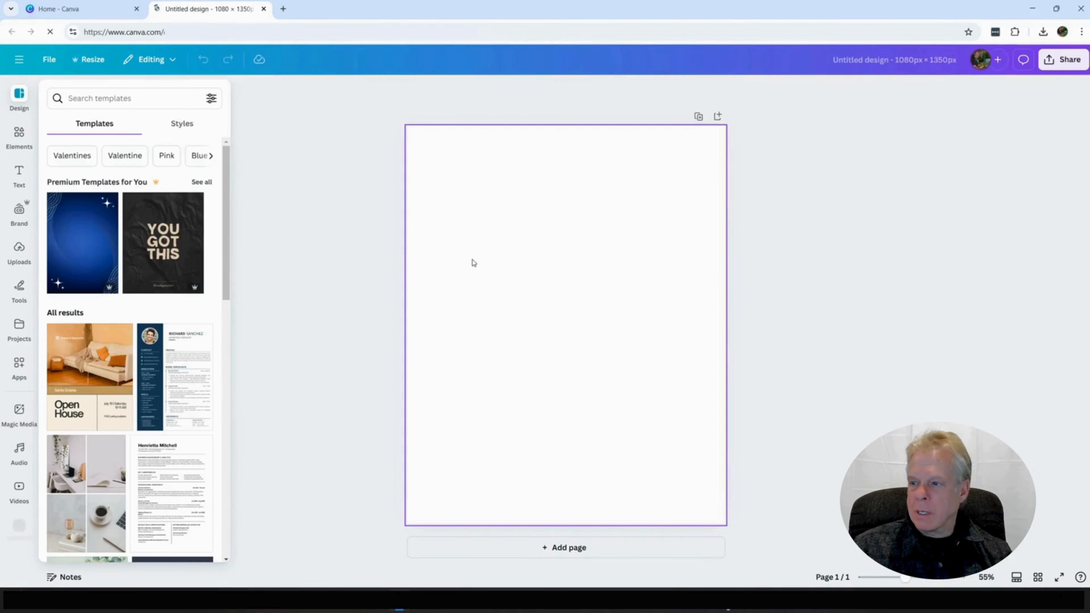
{"action": "scroll", "coordinate": [50, 414], "scroll_direction": "down", "scroll_amount": 3}
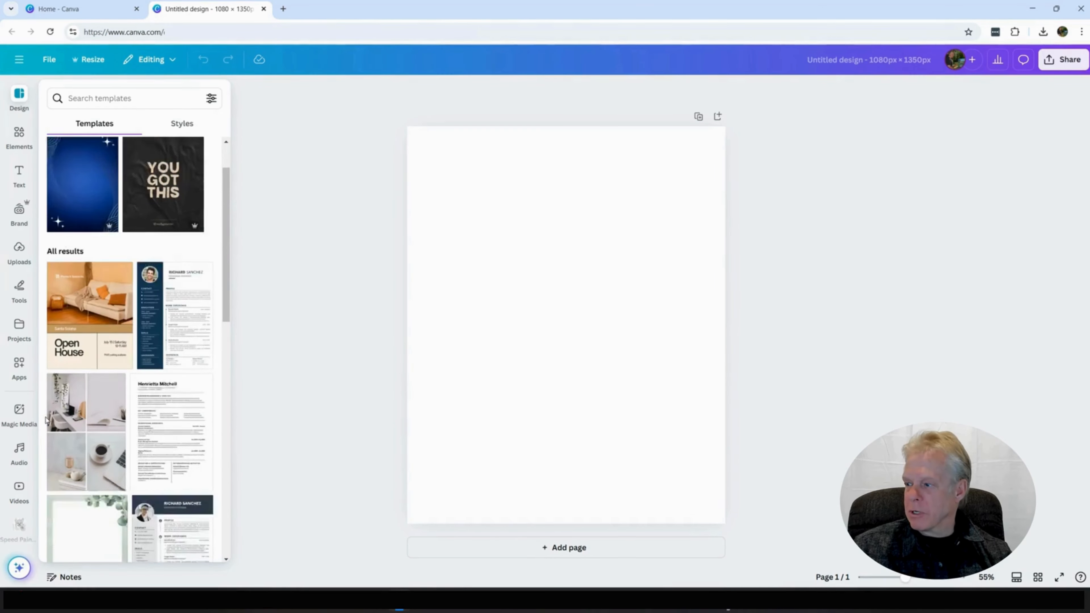
{"action": "scroll", "coordinate": [22, 448], "scroll_direction": "down", "scroll_amount": 4}
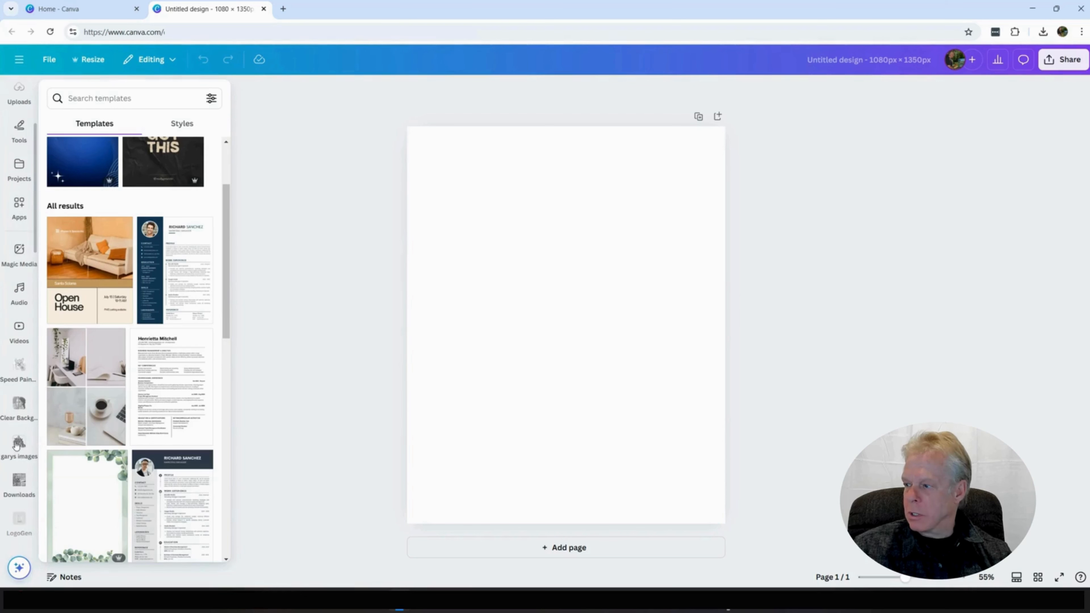
{"action": "left_click", "coordinate": [21, 444]}
{"action": "left_click", "coordinate": [73, 402]}
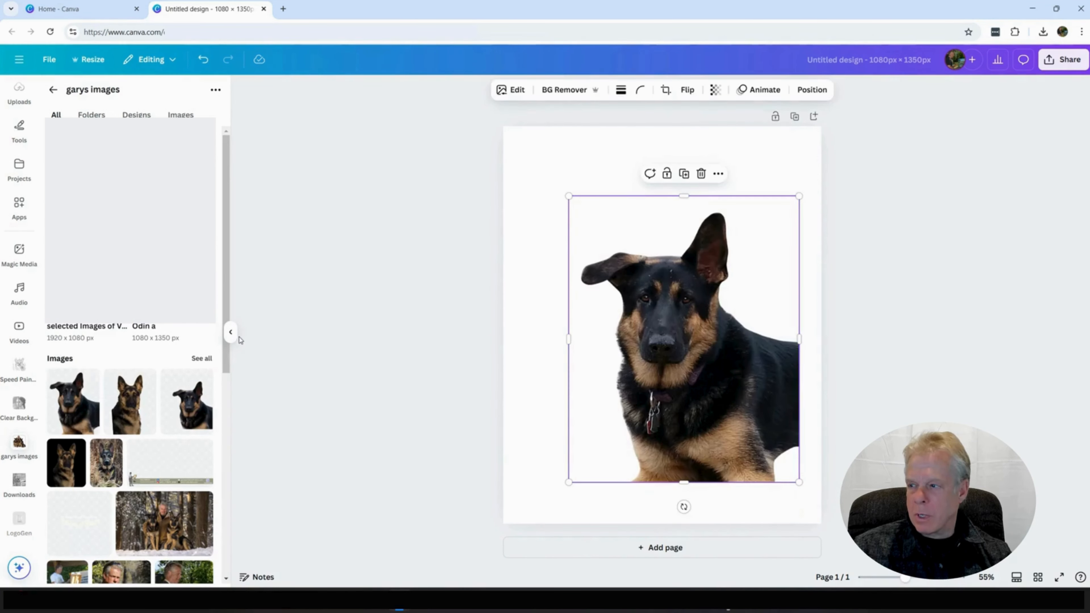
{"action": "left_click", "coordinate": [230, 332]}
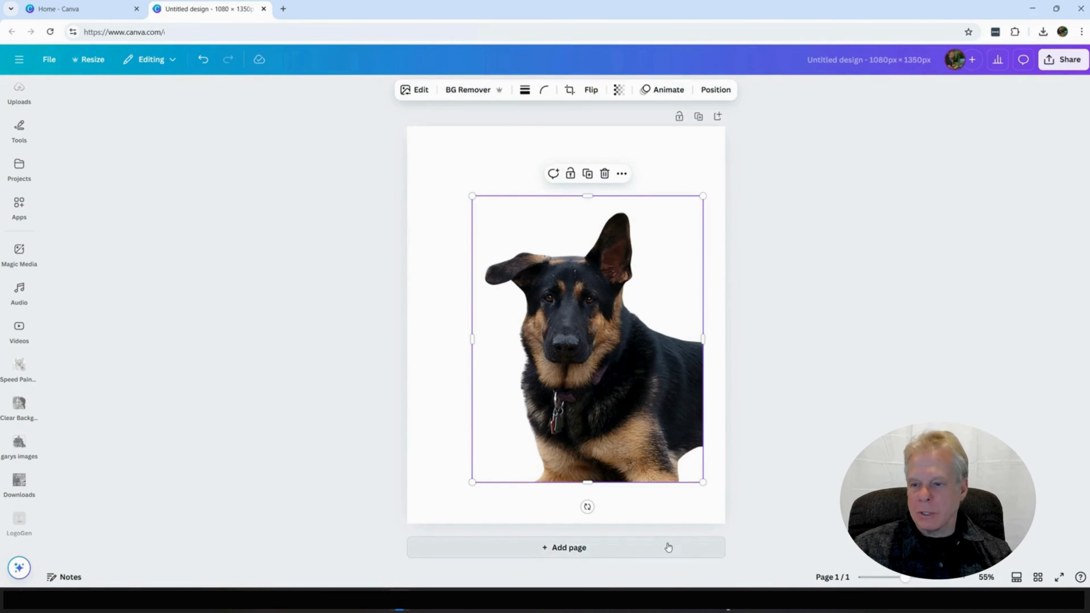
Step: Enlarge the dog image past the page's lower and right edges and set the page background to black
{"action": "left_click_drag", "start_coordinate": [702, 482], "coordinate": [759, 553]}
{"action": "left_click_drag", "start_coordinate": [472, 196], "coordinate": [435, 149]}
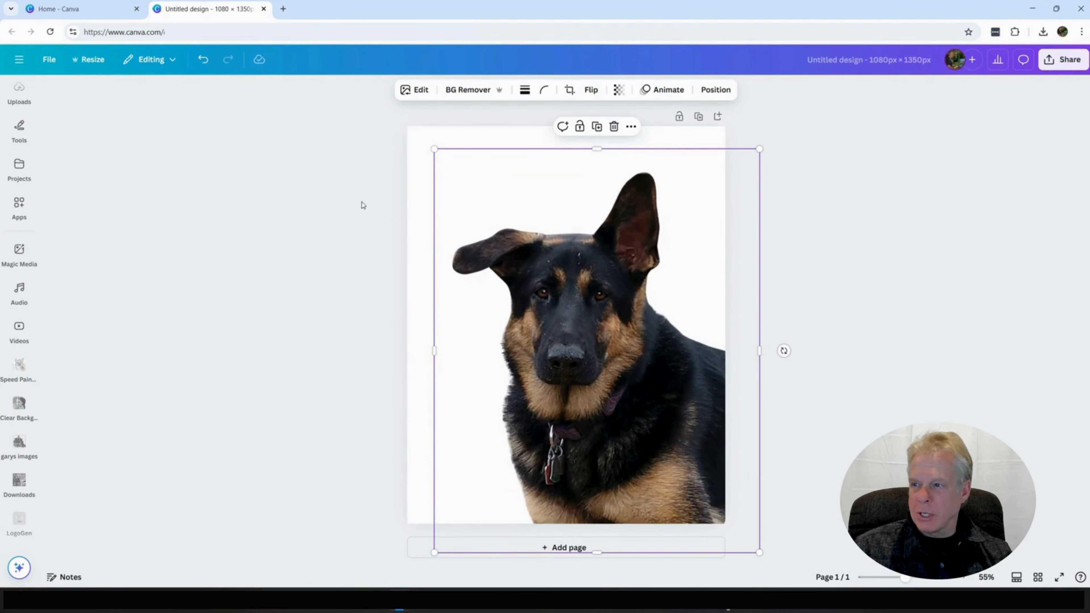
{"action": "left_click", "coordinate": [424, 224]}
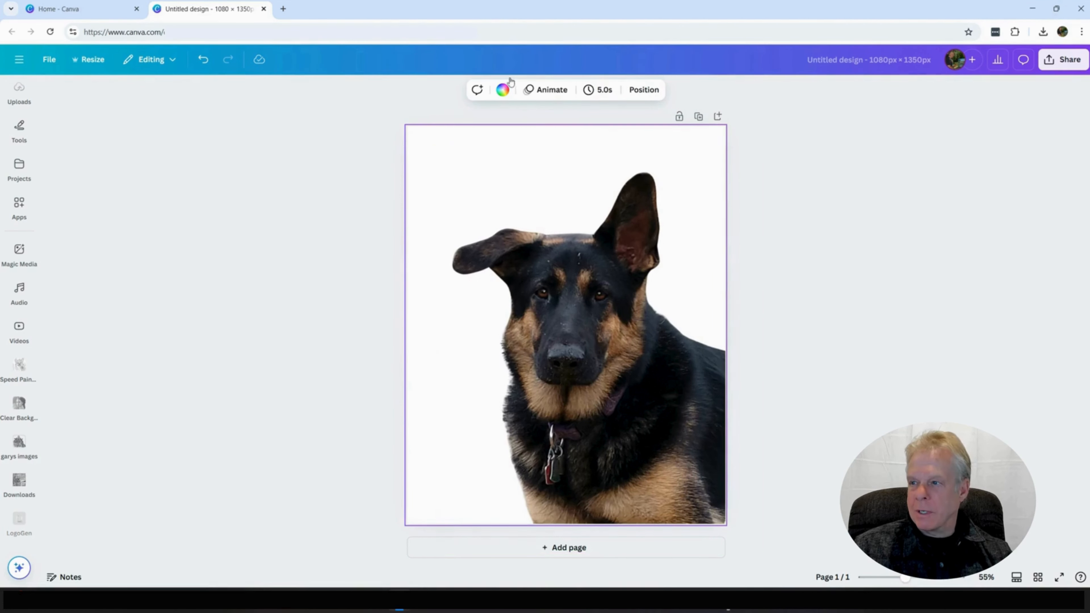
{"action": "left_click", "coordinate": [501, 91]}
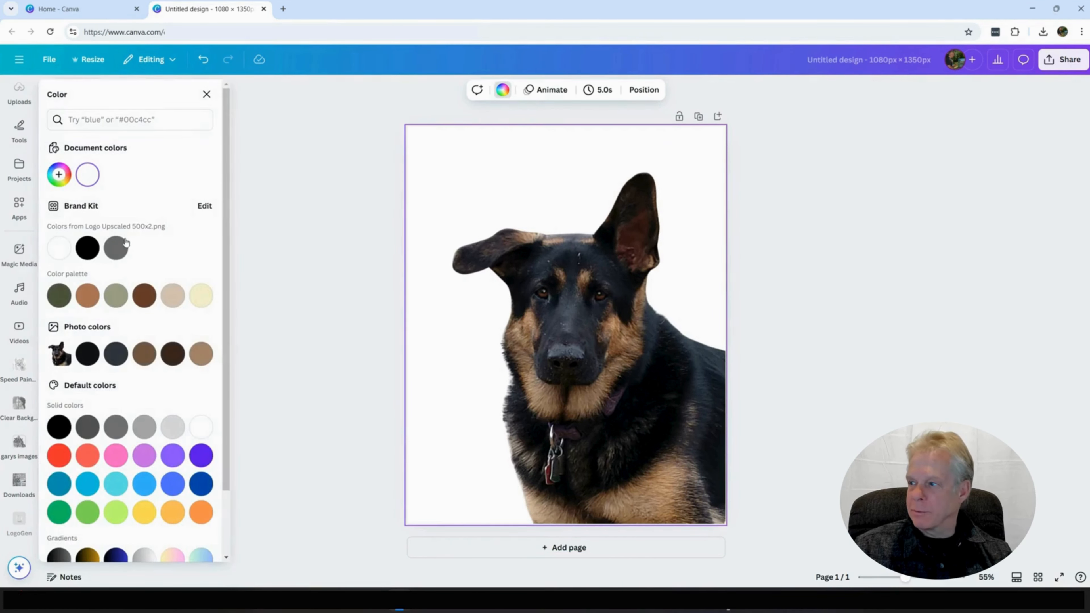
{"action": "left_click", "coordinate": [87, 249]}
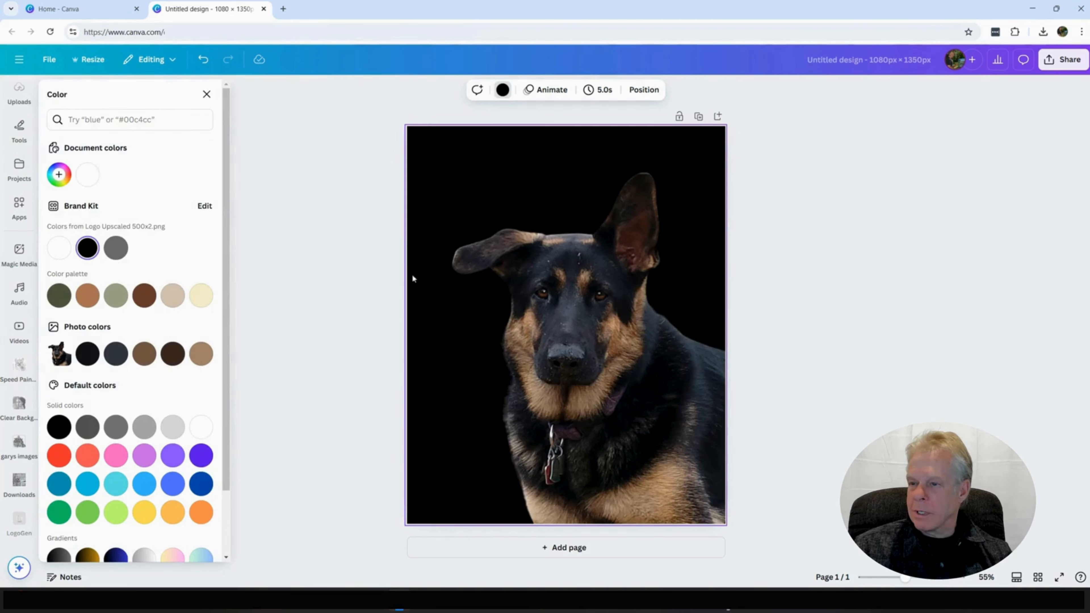
Step: Select the dog layer and enlarge it toward the page's upper-left corner so it spans nearly the full width
{"action": "left_click", "coordinate": [652, 91]}
{"action": "left_click", "coordinate": [161, 185]}
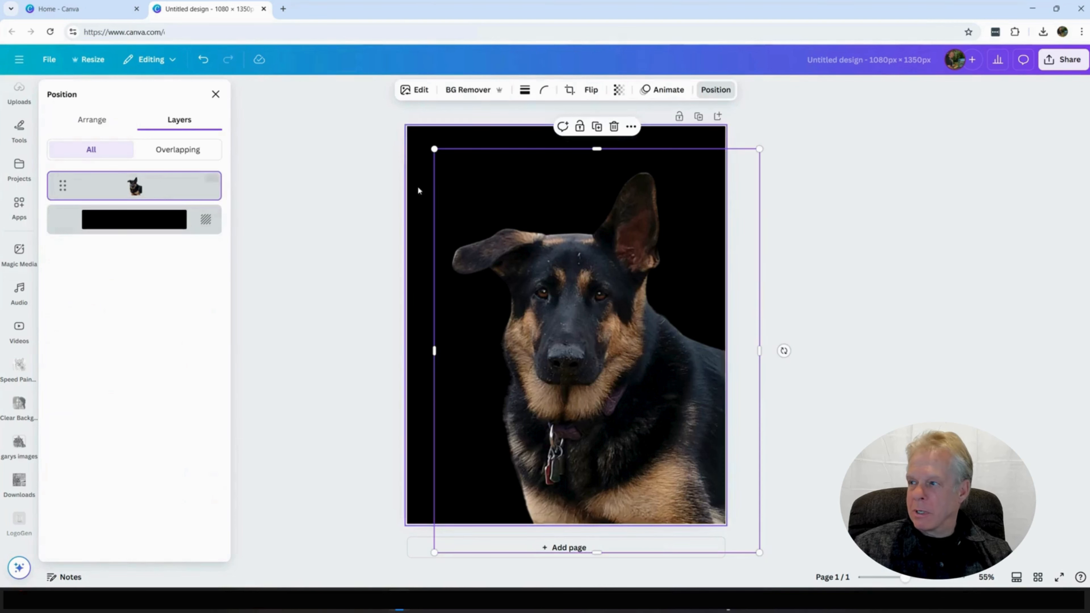
{"action": "left_click_drag", "start_coordinate": [432, 148], "coordinate": [388, 141]}
{"action": "left_click", "coordinate": [847, 264]}
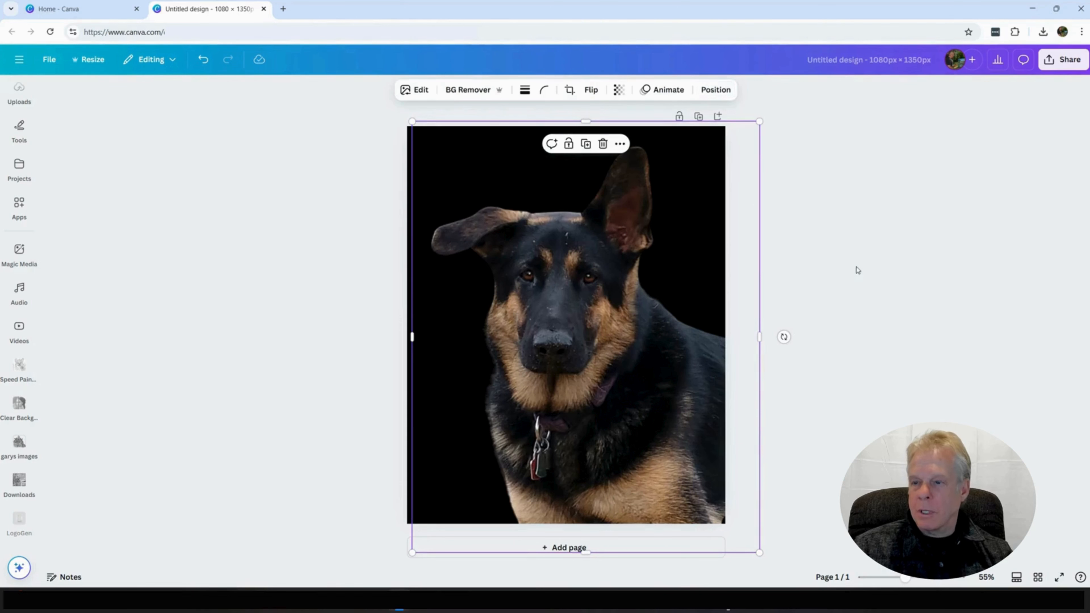
{"action": "left_click", "coordinate": [852, 273]}
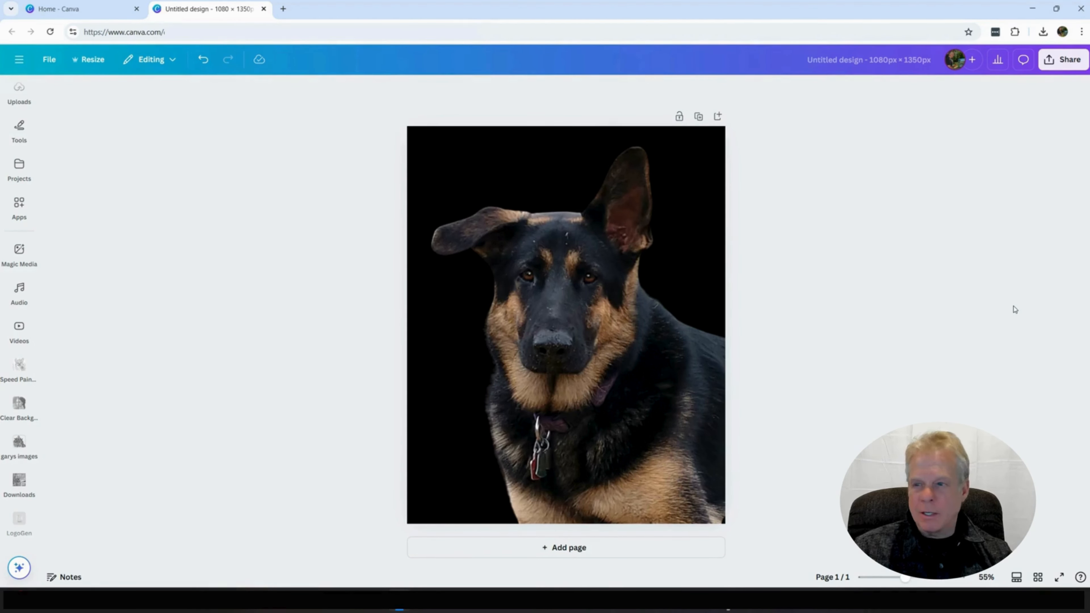
Step: Add a text box and format it in the Anton font at size 80
{"action": "key", "text": "t"}
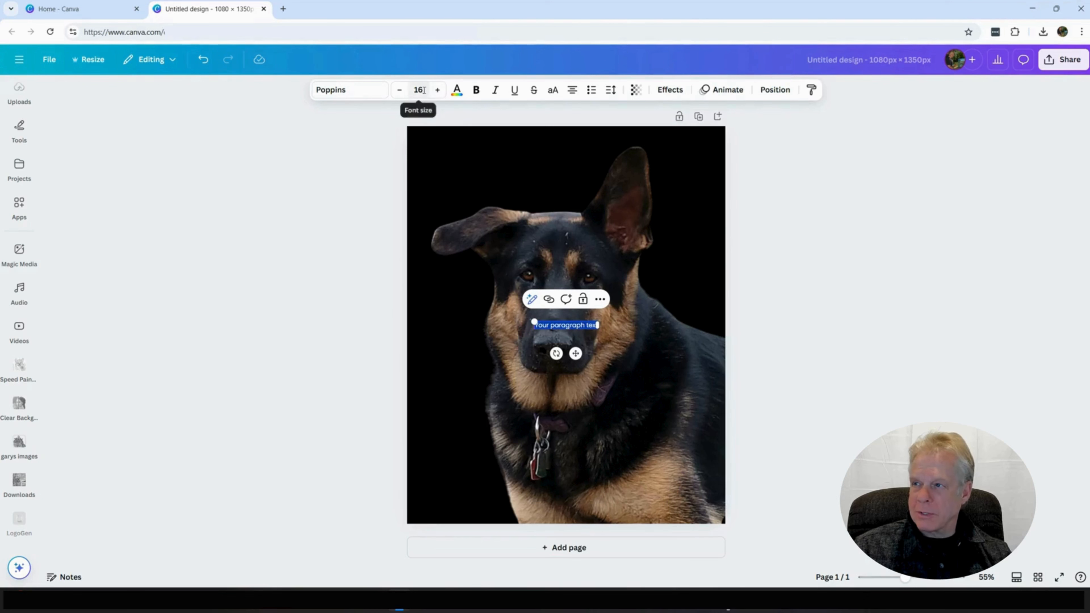
{"action": "left_click", "coordinate": [417, 97]}
{"action": "type", "text": "80"}
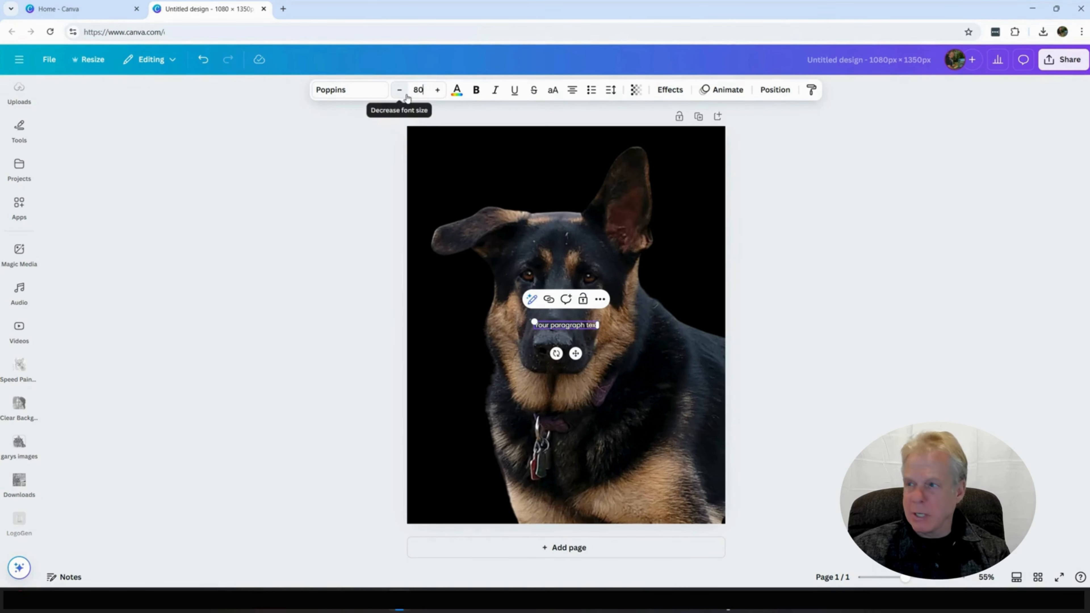
{"action": "key", "text": "Return"}
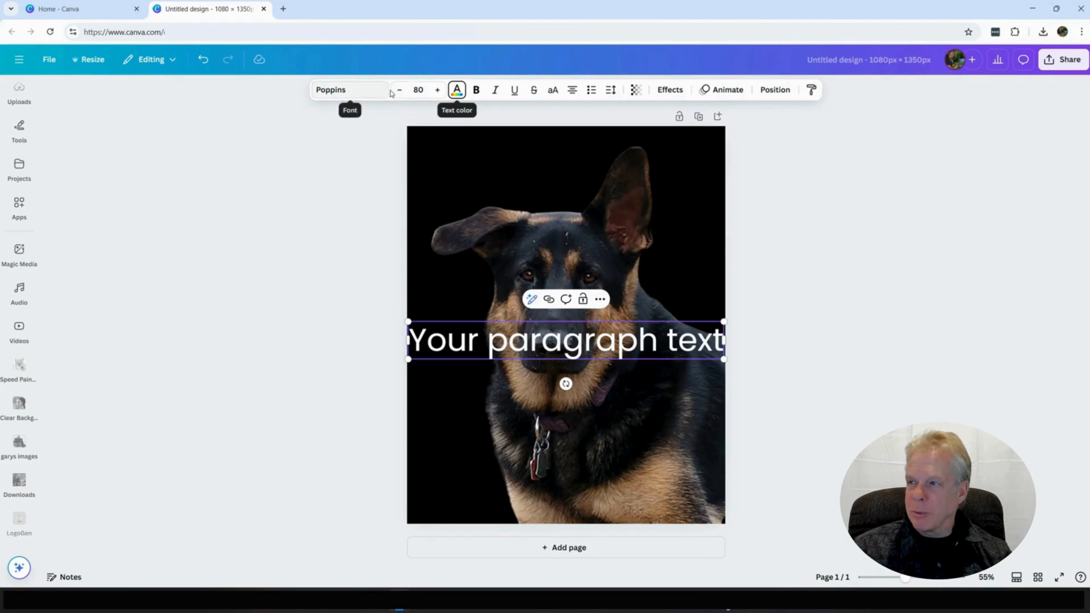
{"action": "left_click", "coordinate": [381, 94]}
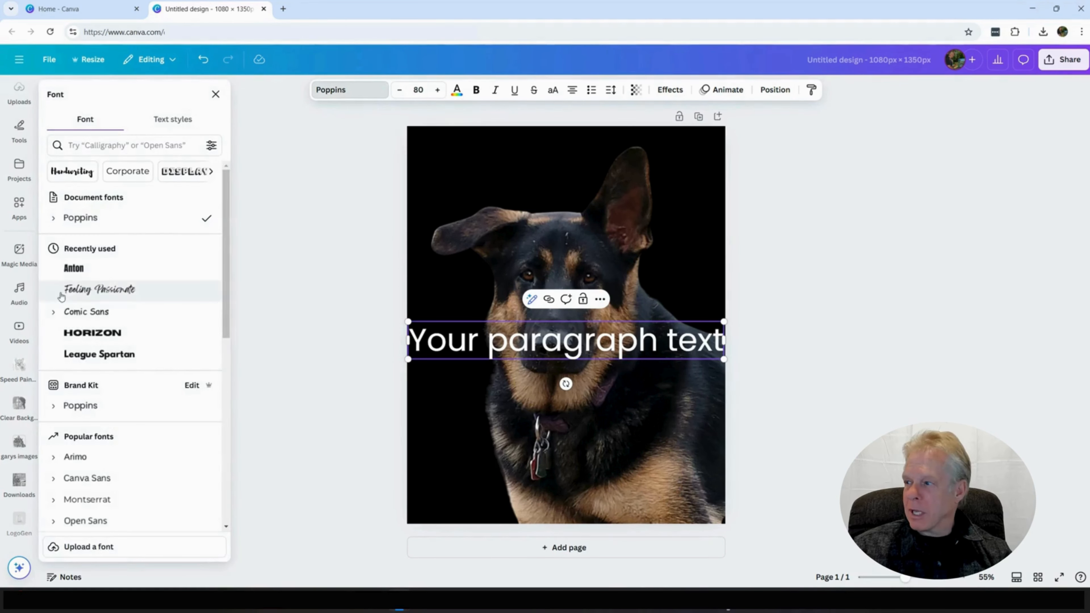
{"action": "left_click", "coordinate": [74, 269]}
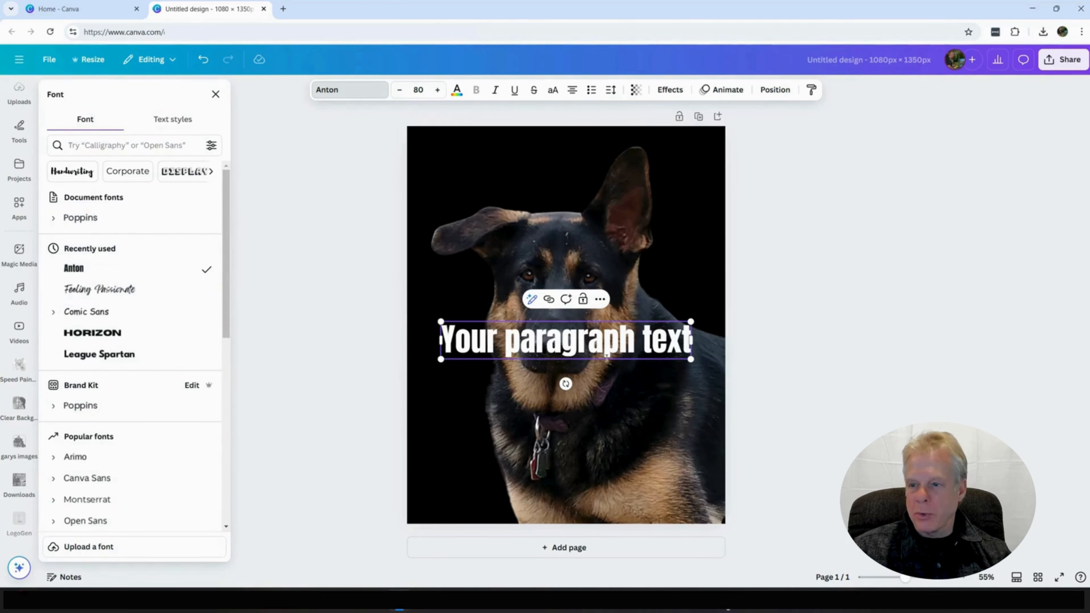
Step: Replace the placeholder text with "A Little Gentler Me", one word per line
{"action": "left_click", "coordinate": [682, 364]}
{"action": "left_click", "coordinate": [680, 357]}
{"action": "left_click", "coordinate": [677, 355]}
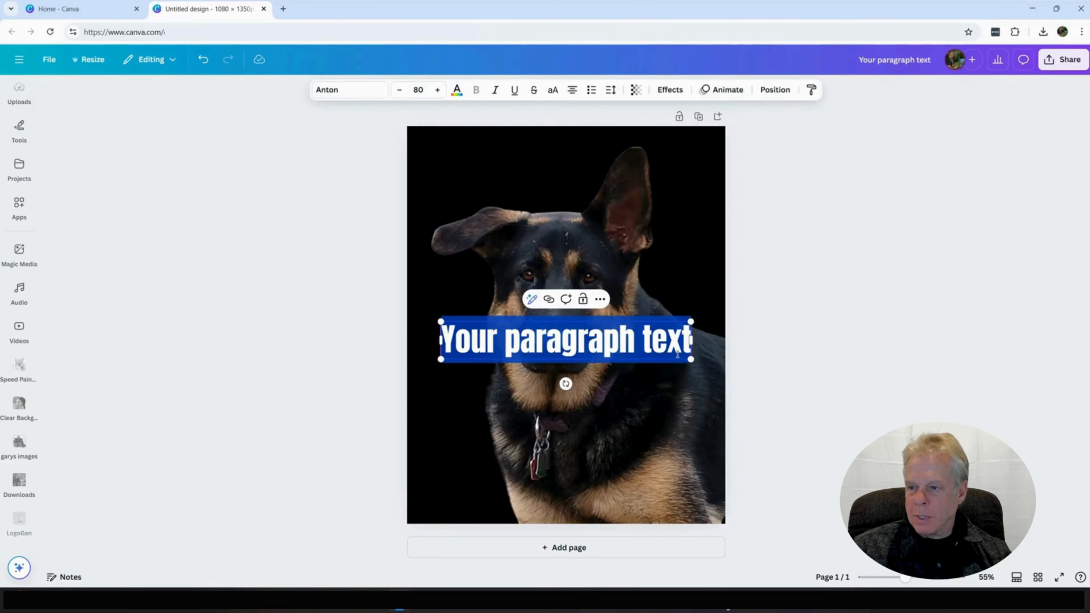
{"action": "type", "text": "A "}
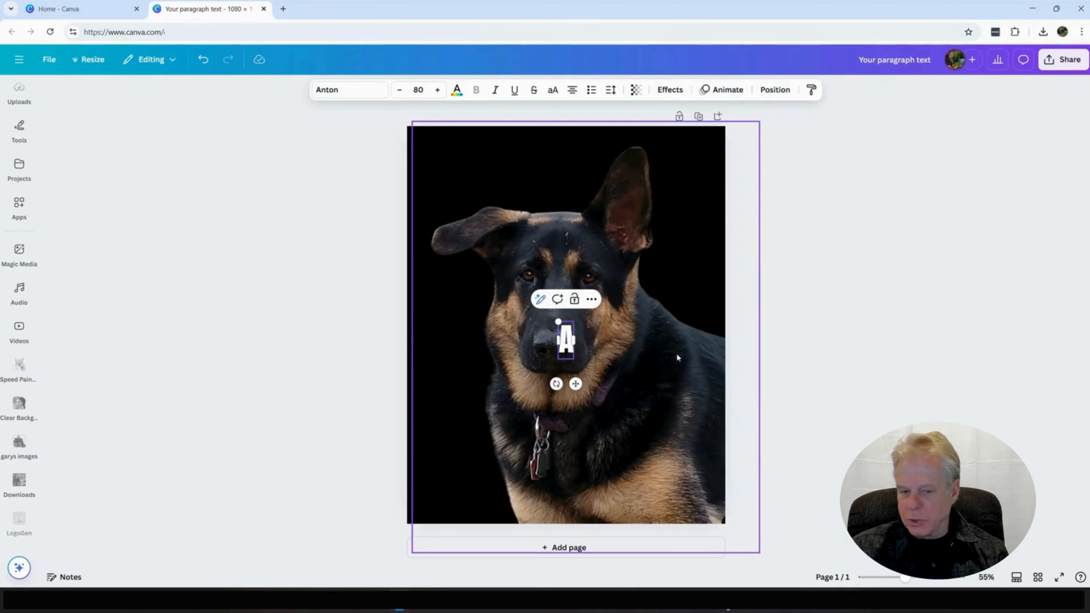
{"action": "type", "text": "Little"}
{"action": "key", "text": "Return"}
{"action": "type", "text": "Gentler"}
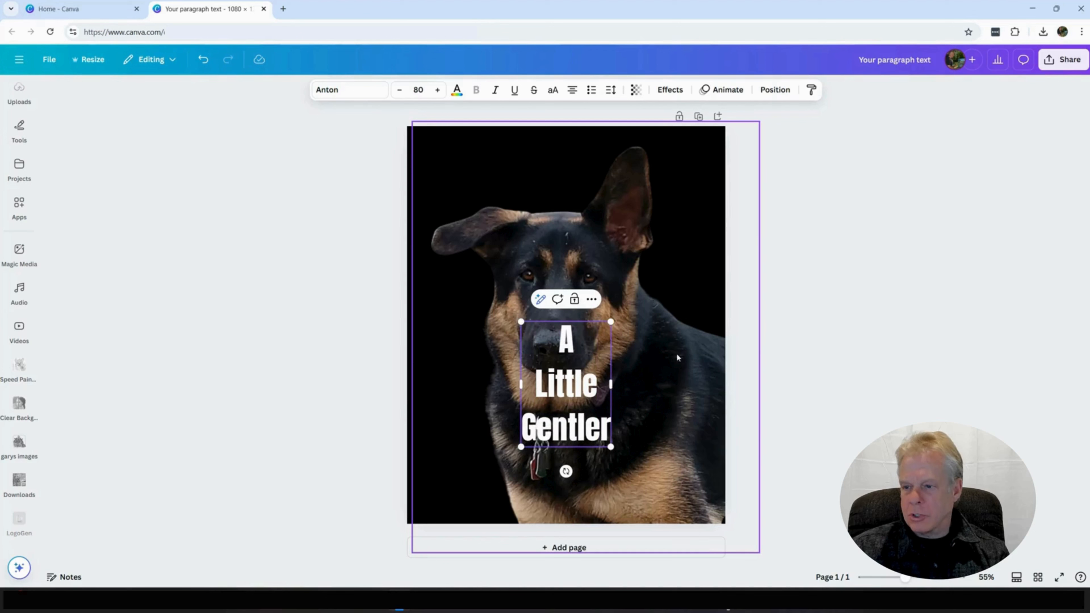
{"action": "key", "text": "Return"}
{"action": "type", "text": "Me"}
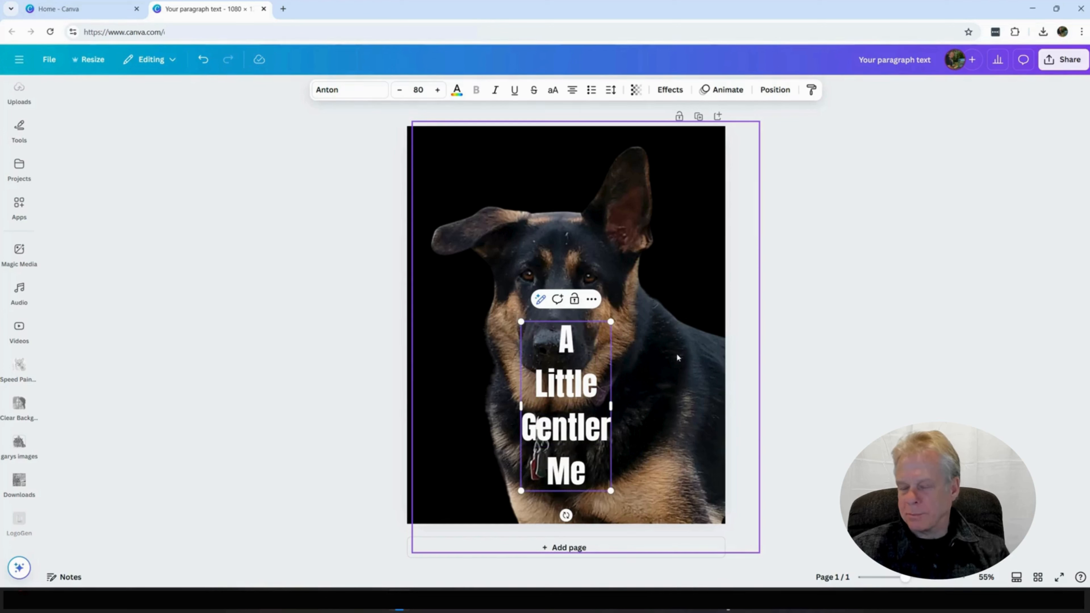
Step: Left-align the four lines of text and enlarge the text block to about size 149
{"action": "left_click_drag", "start_coordinate": [589, 476], "coordinate": [557, 332]}
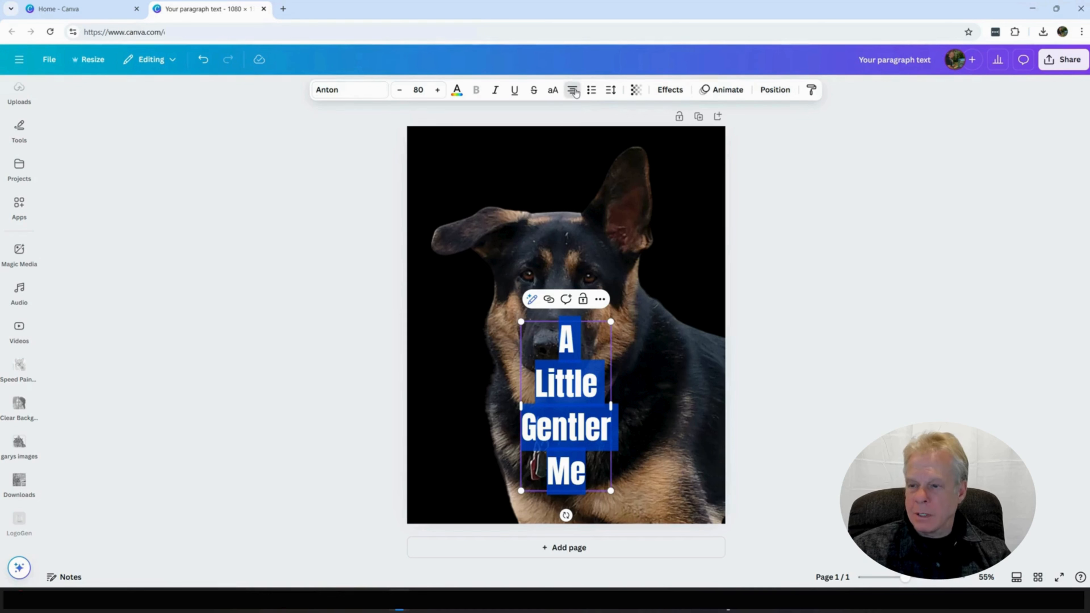
{"action": "left_click", "coordinate": [574, 92]}
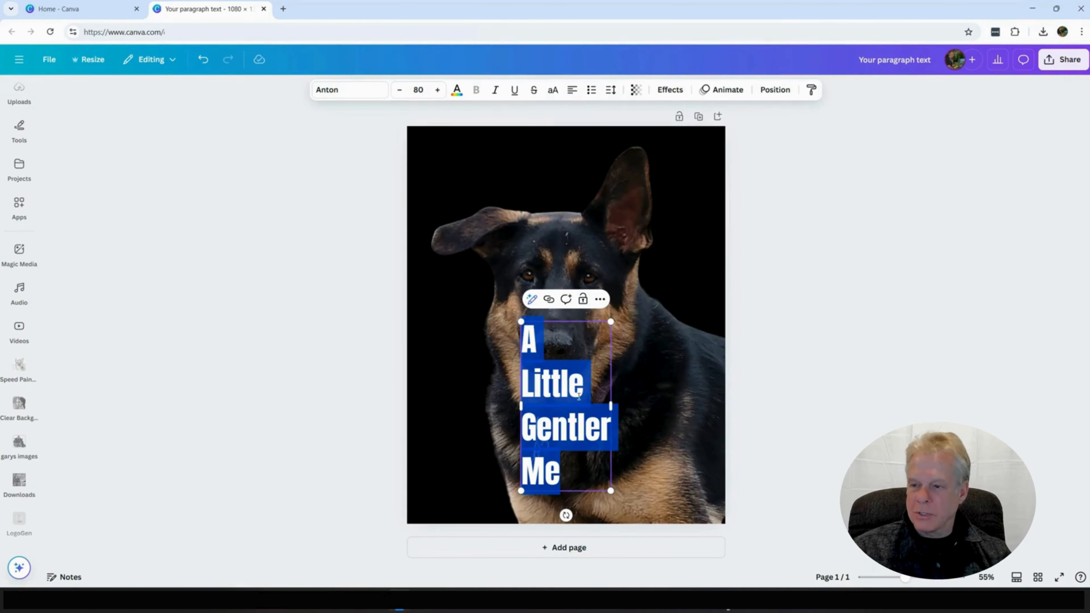
{"action": "left_click_drag", "start_coordinate": [612, 323], "coordinate": [688, 176]}
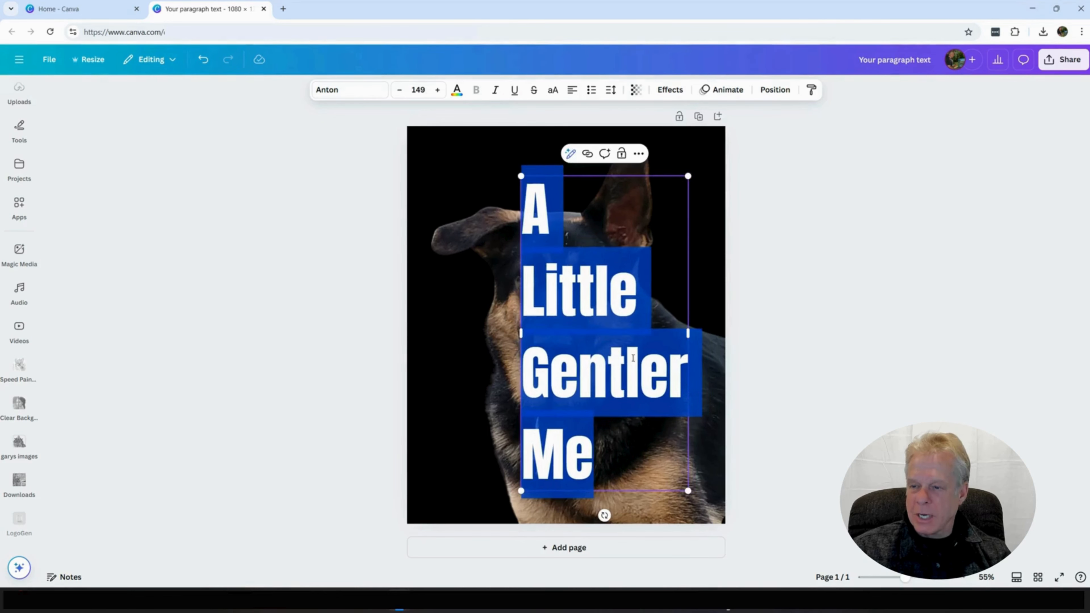
Step: Move the text block to the page's right edge so it covers half of the dog's face
{"action": "left_click", "coordinate": [573, 370]}
{"action": "left_click", "coordinate": [472, 391]}
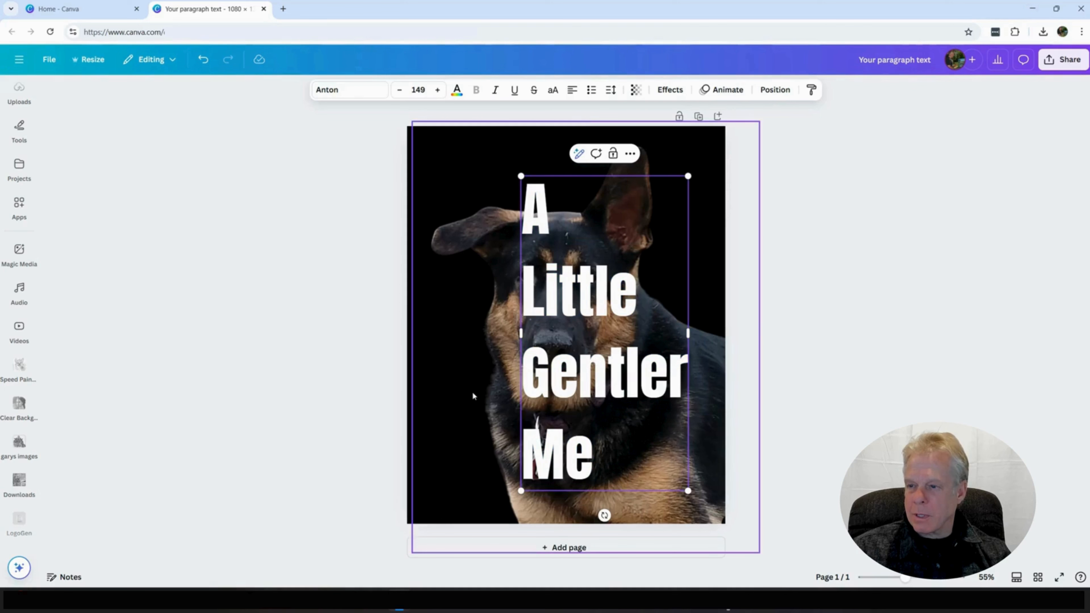
{"action": "left_click_drag", "start_coordinate": [560, 374], "coordinate": [604, 357]}
{"action": "left_click", "coordinate": [764, 411]}
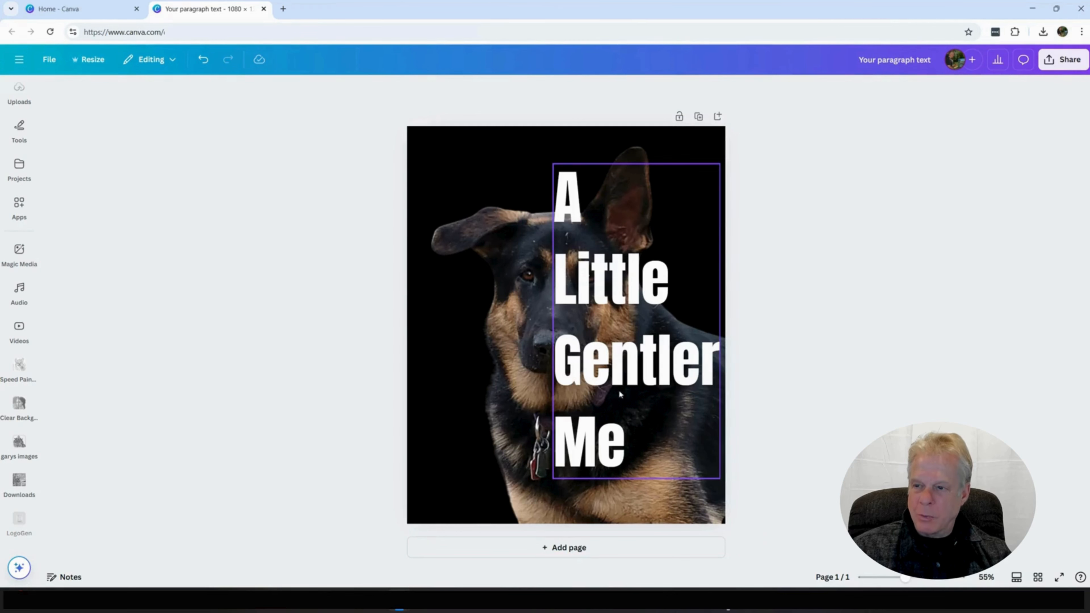
Step: Tighten the line spacing of the "A Little Gentler Me" text
{"action": "left_click", "coordinate": [630, 344]}
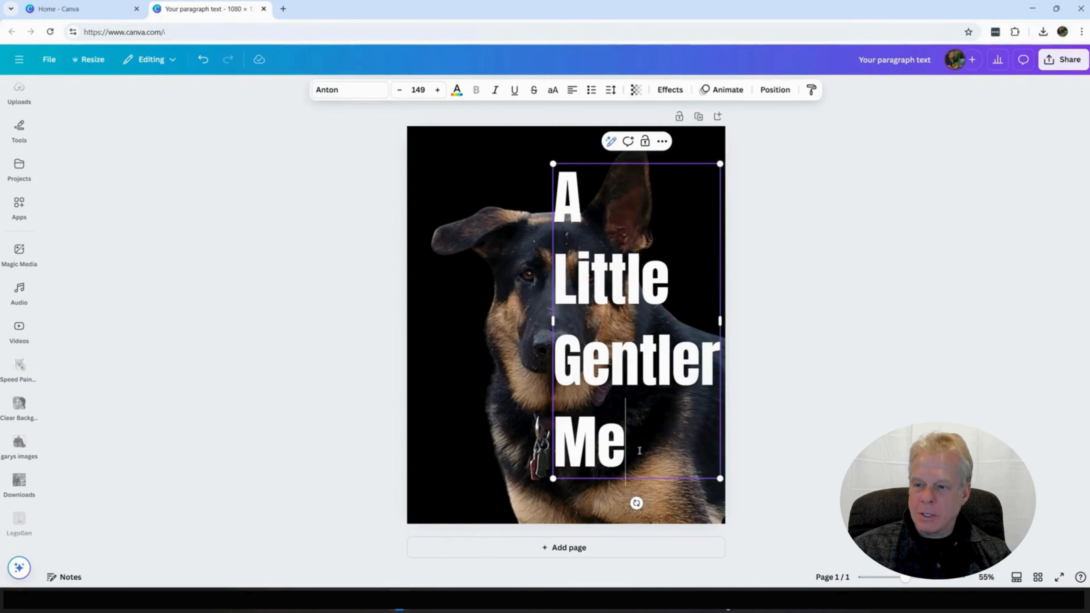
{"action": "left_click_drag", "start_coordinate": [638, 451], "coordinate": [571, 234]}
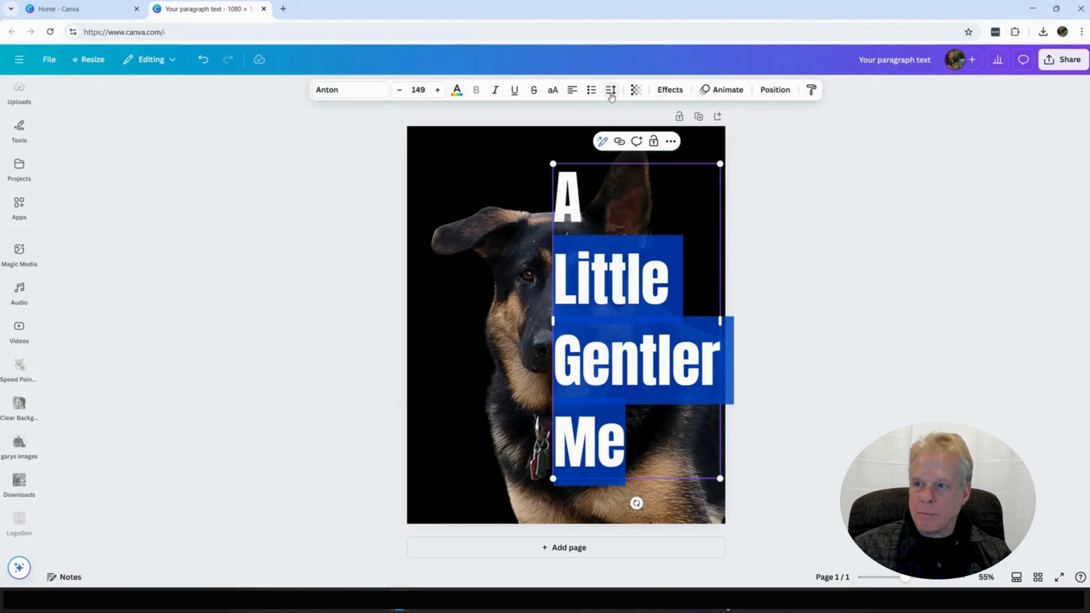
{"action": "left_click", "coordinate": [611, 90]}
{"action": "left_click_drag", "start_coordinate": [593, 172], "coordinate": [578, 185]}
{"action": "left_click", "coordinate": [844, 336]}
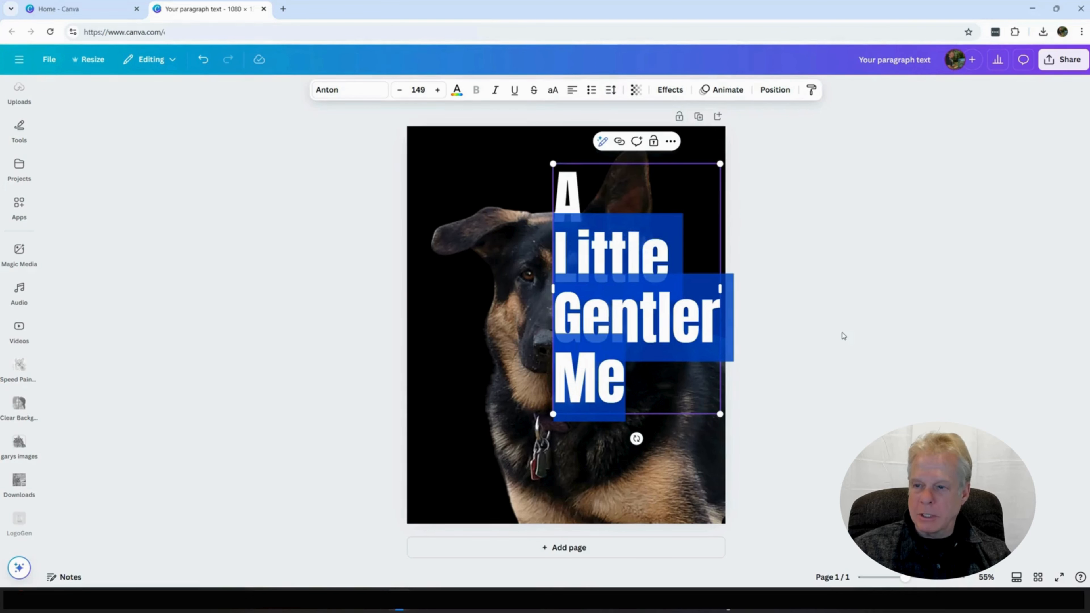
Step: Enlarge the text block to about size 158 and shift it slightly down along the page's right side
{"action": "left_click", "coordinate": [713, 511]}
{"action": "left_click", "coordinate": [639, 387]}
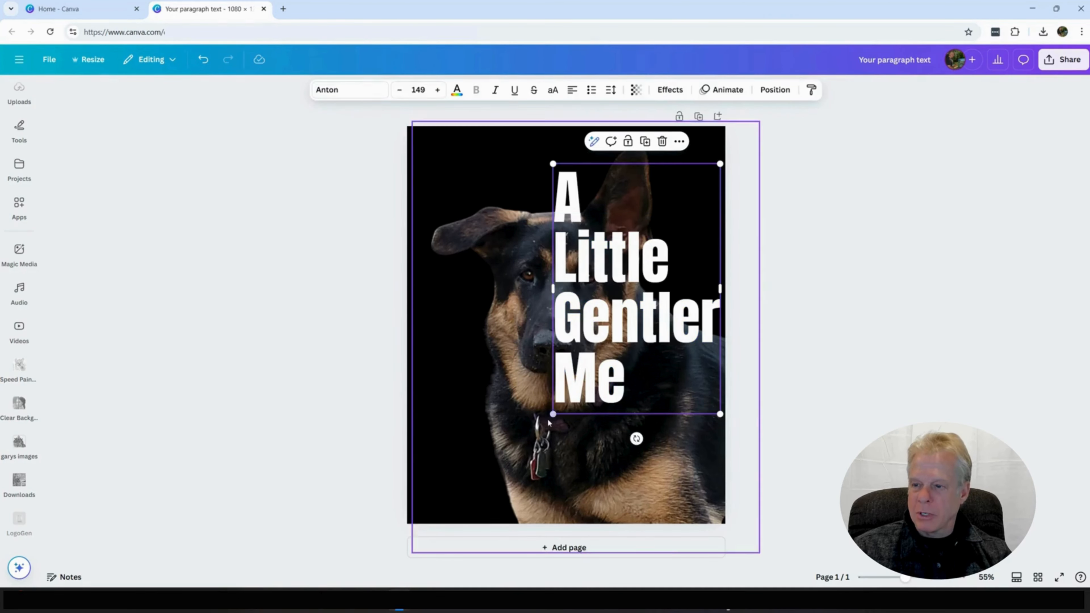
{"action": "left_click_drag", "start_coordinate": [552, 416], "coordinate": [539, 434]}
{"action": "left_click_drag", "start_coordinate": [623, 352], "coordinate": [630, 366]}
{"action": "left_click", "coordinate": [886, 356]}
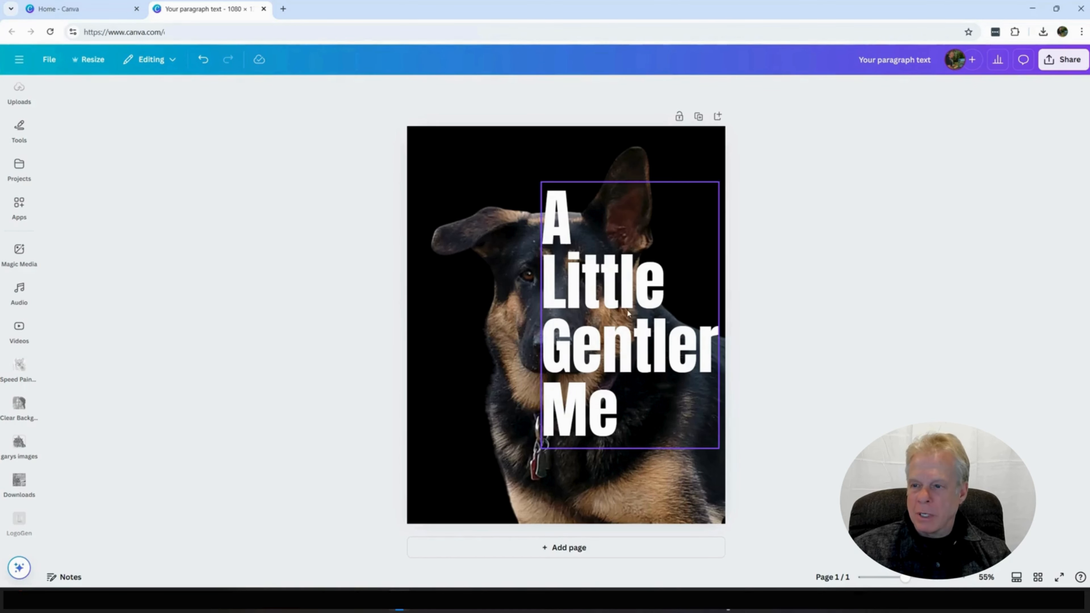
Step: Copy the "A Little Gentler Me" text block and add a second page with its black background deleted
{"action": "right_click", "coordinate": [595, 339]}
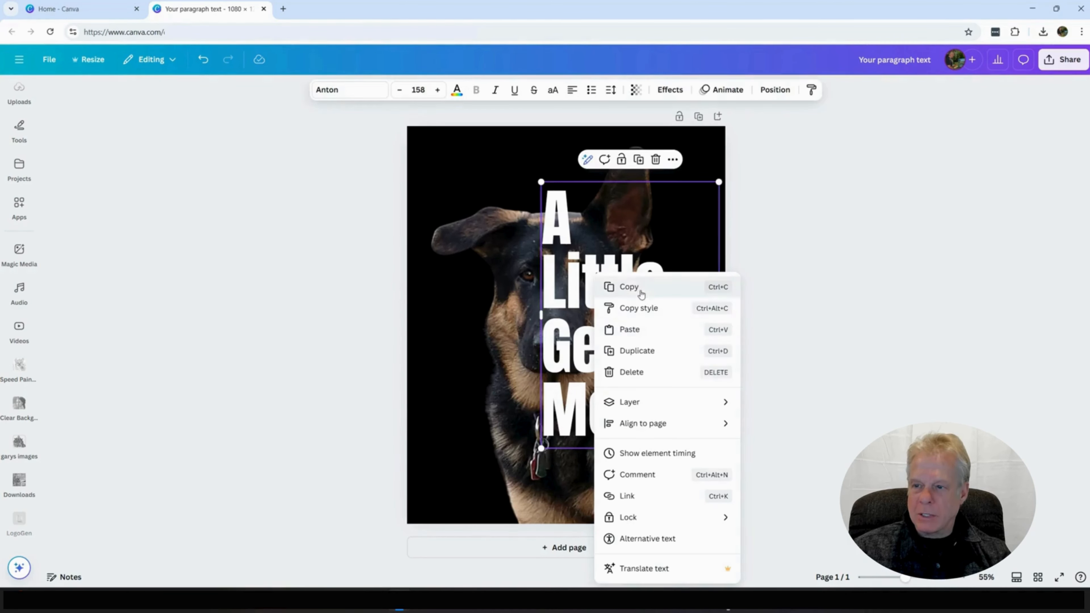
{"action": "left_click", "coordinate": [640, 291]}
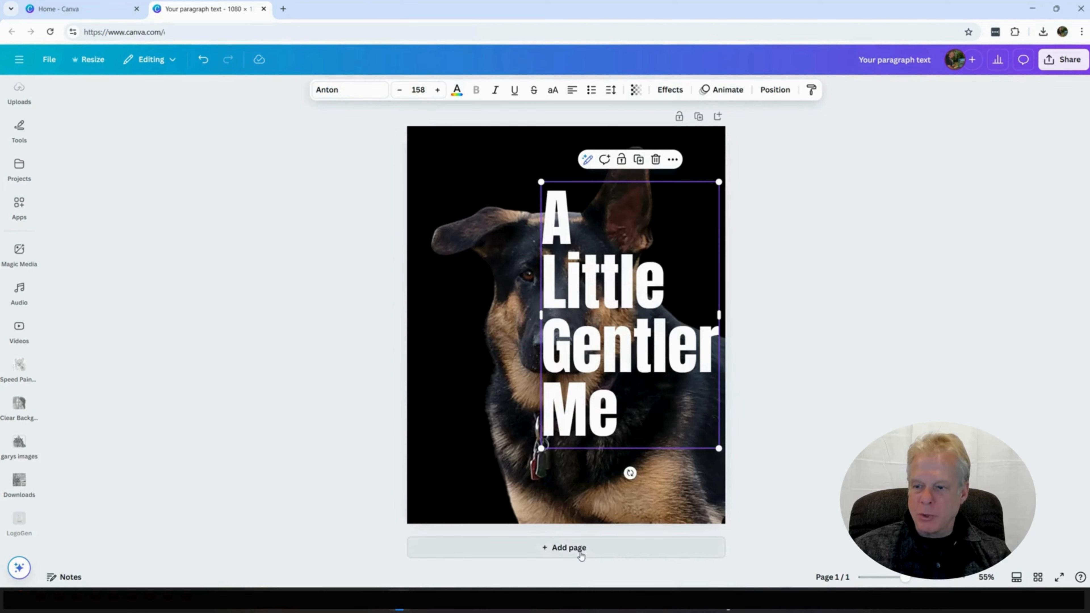
{"action": "left_click", "coordinate": [579, 549]}
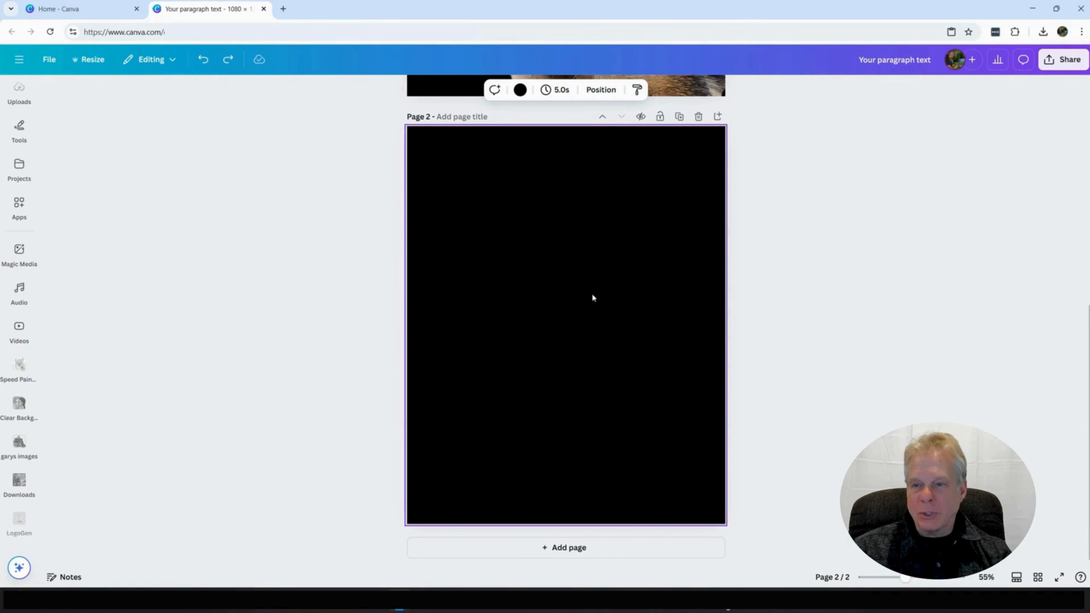
{"action": "right_click", "coordinate": [571, 315]}
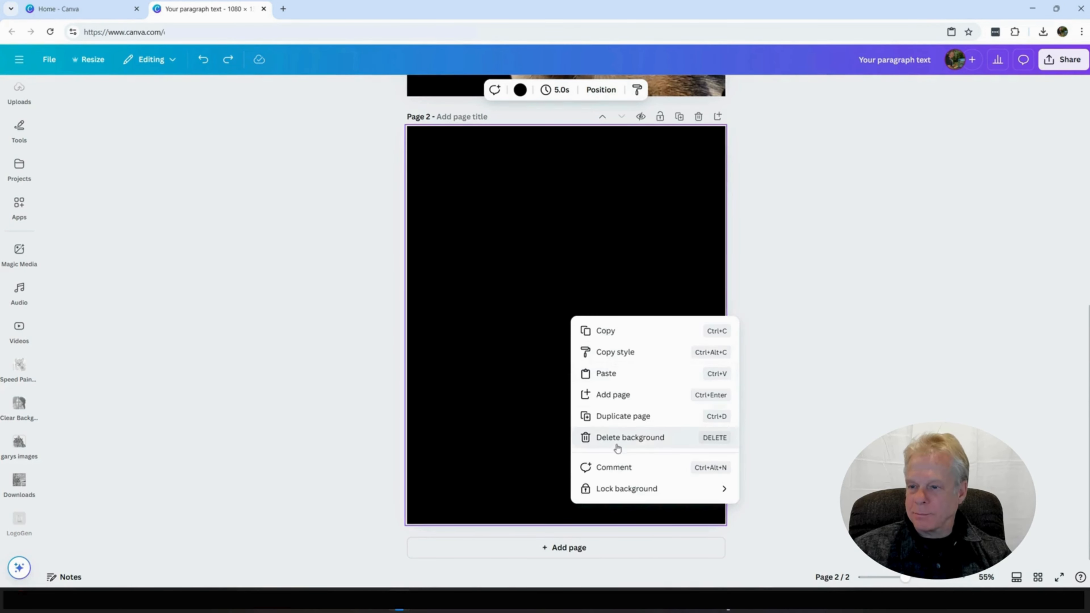
{"action": "left_click", "coordinate": [631, 442]}
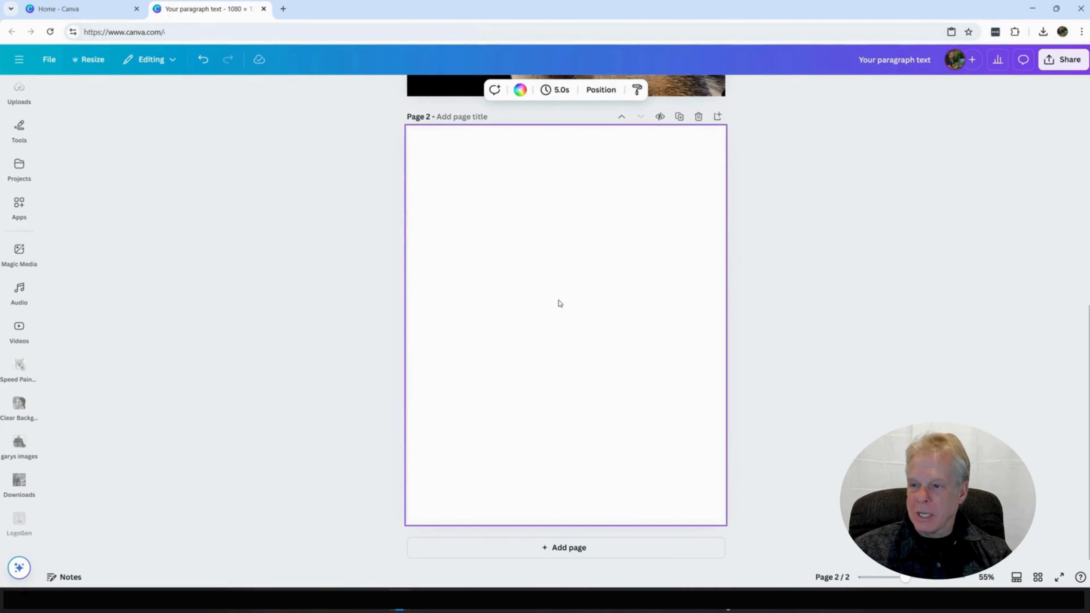
Step: Paste the text block onto page 2, centre it horizontally and enlarge it to about size 170
{"action": "right_click", "coordinate": [559, 304]}
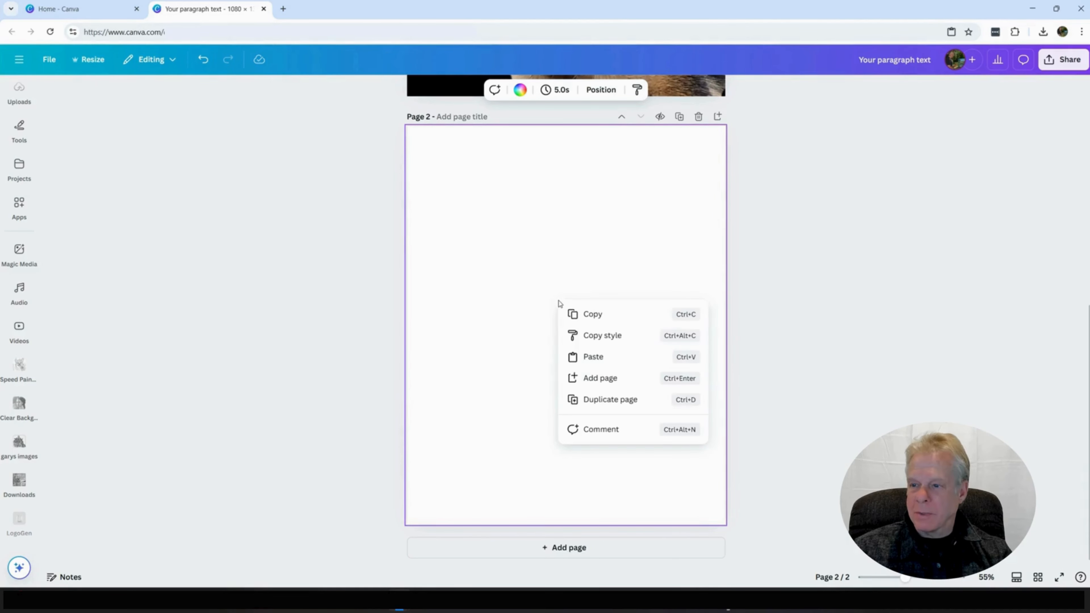
{"action": "left_click", "coordinate": [604, 359]}
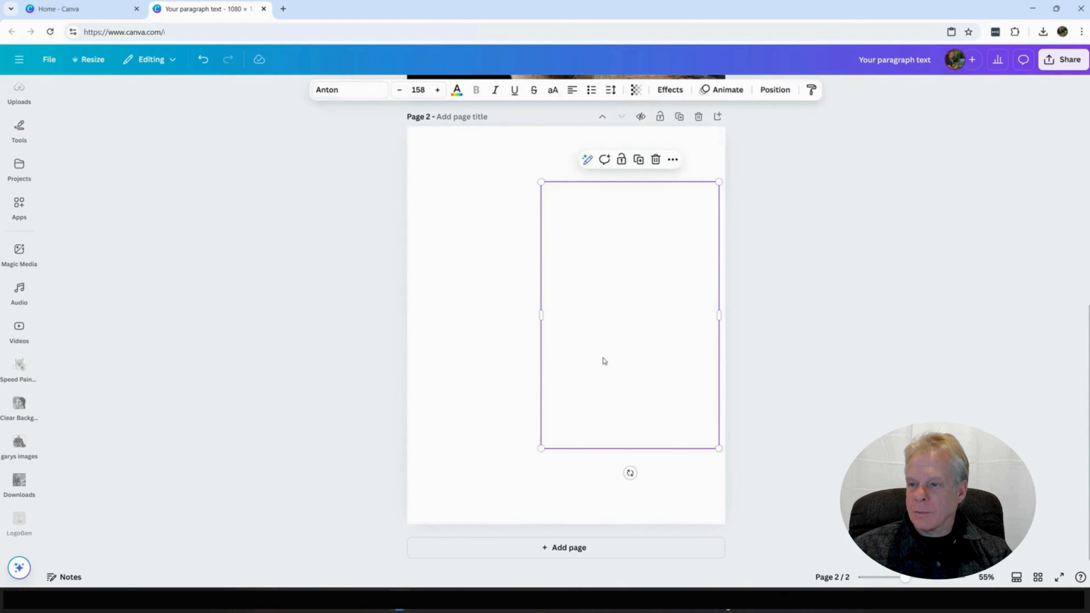
{"action": "left_click_drag", "start_coordinate": [607, 355], "coordinate": [537, 351]}
{"action": "left_click_drag", "start_coordinate": [650, 191], "coordinate": [663, 174]}
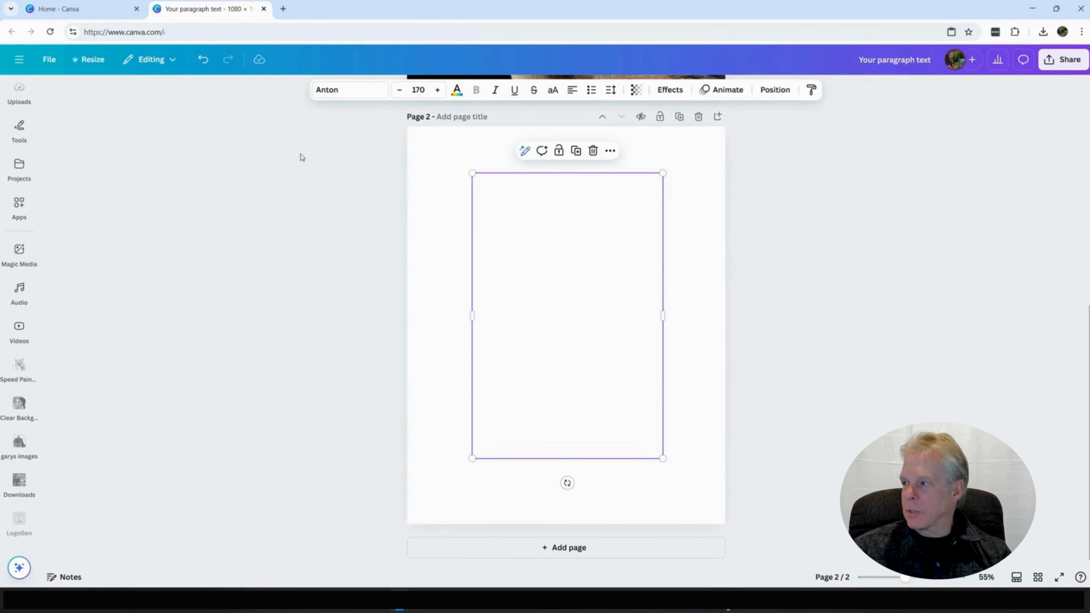
Step: Add the recently used square frame to page 2, enlarge it and layer it behind the white text
{"action": "scroll", "coordinate": [19, 215], "scroll_direction": "up", "scroll_amount": 4}
{"action": "left_click", "coordinate": [29, 258]}
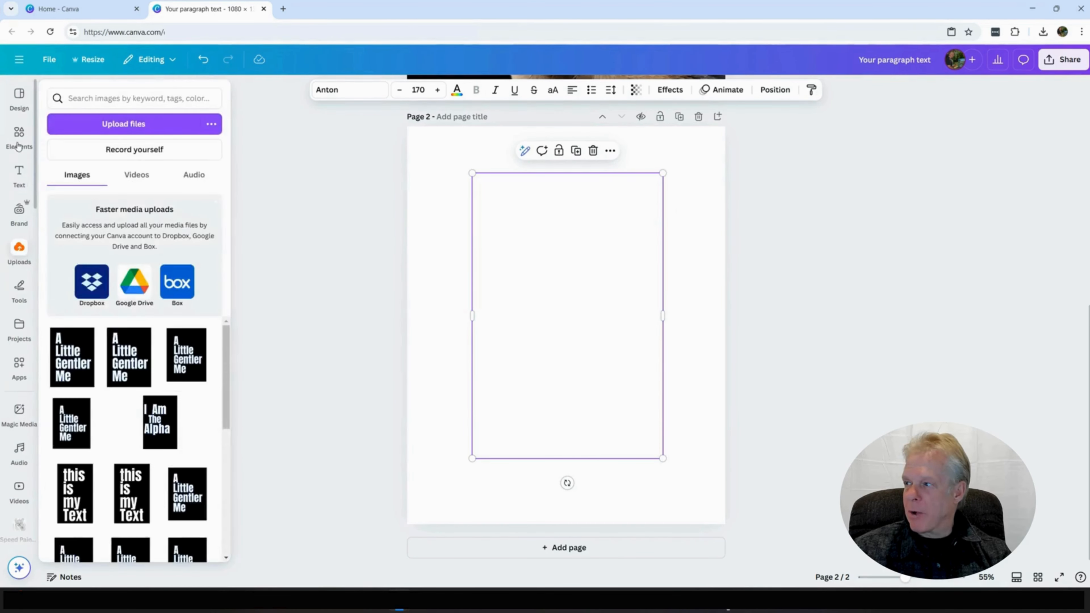
{"action": "left_click", "coordinate": [25, 134]}
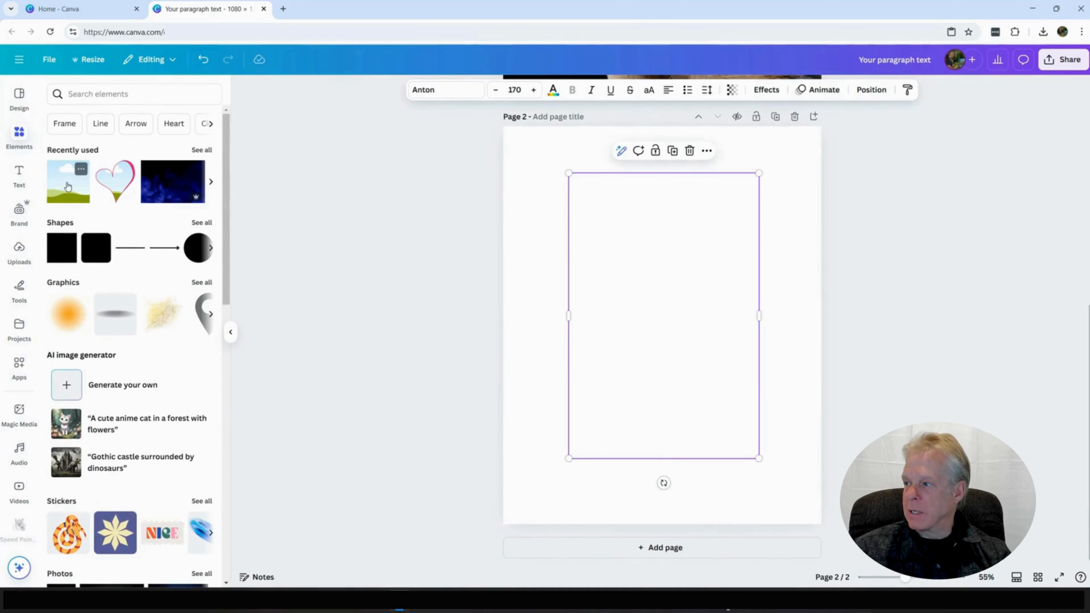
{"action": "left_click", "coordinate": [79, 171]}
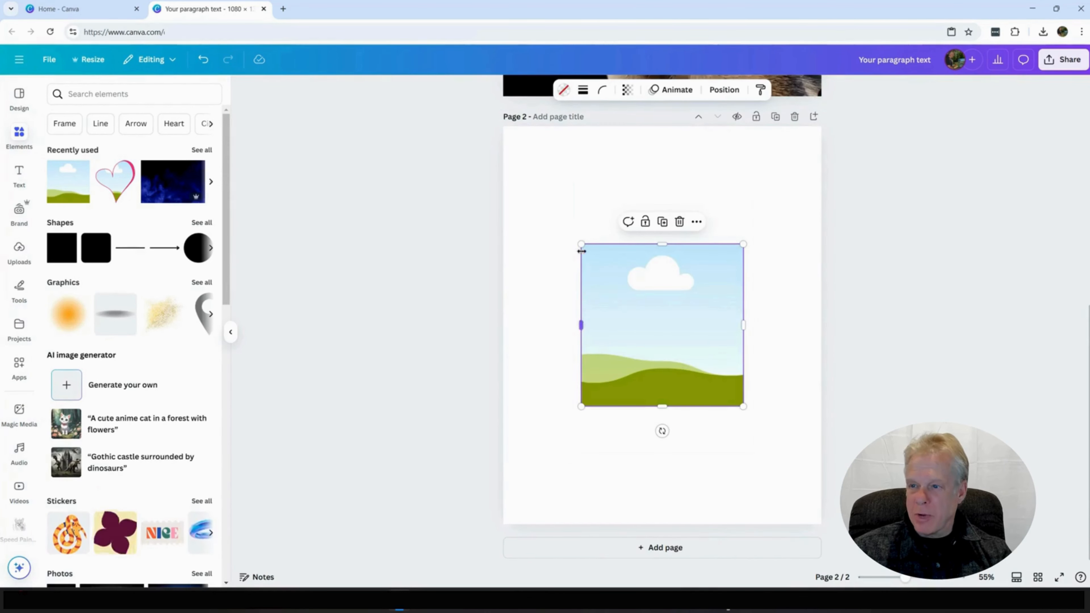
{"action": "left_click_drag", "start_coordinate": [581, 244], "coordinate": [543, 165]}
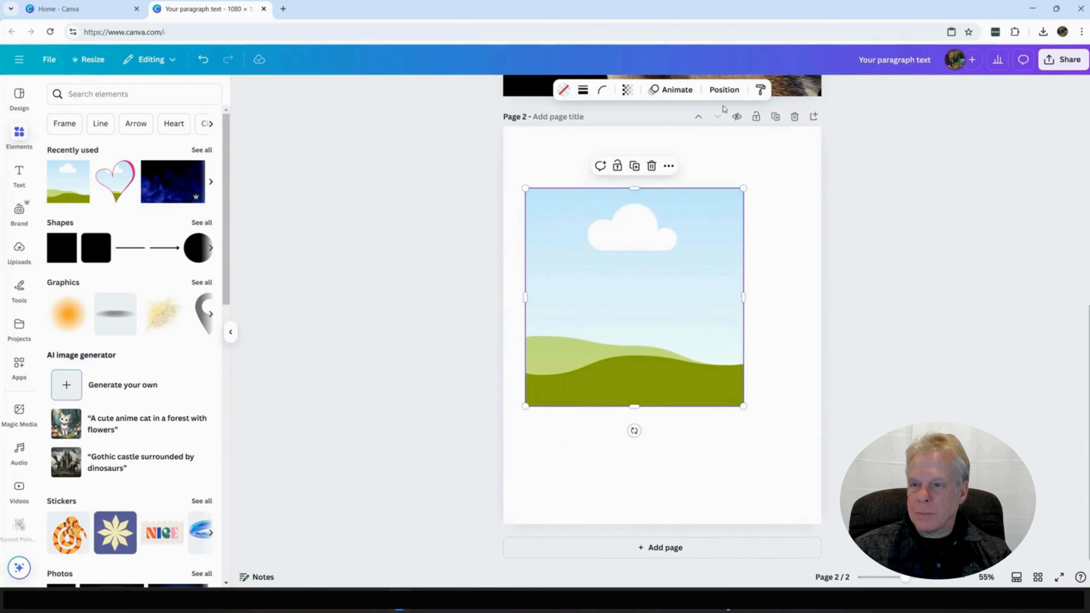
{"action": "left_click", "coordinate": [725, 89]}
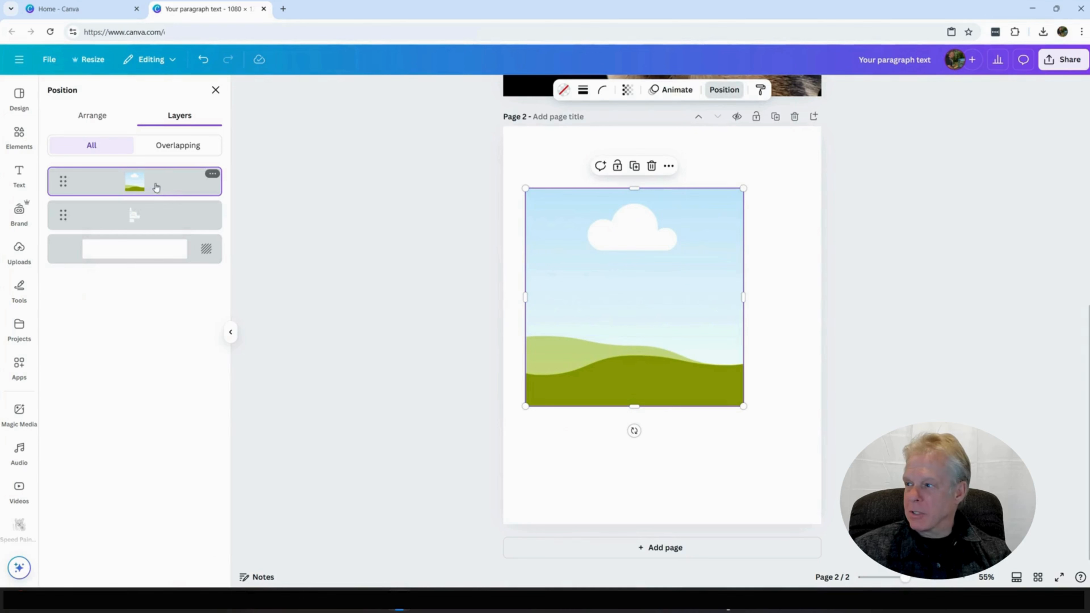
{"action": "left_click_drag", "start_coordinate": [158, 187], "coordinate": [159, 236]}
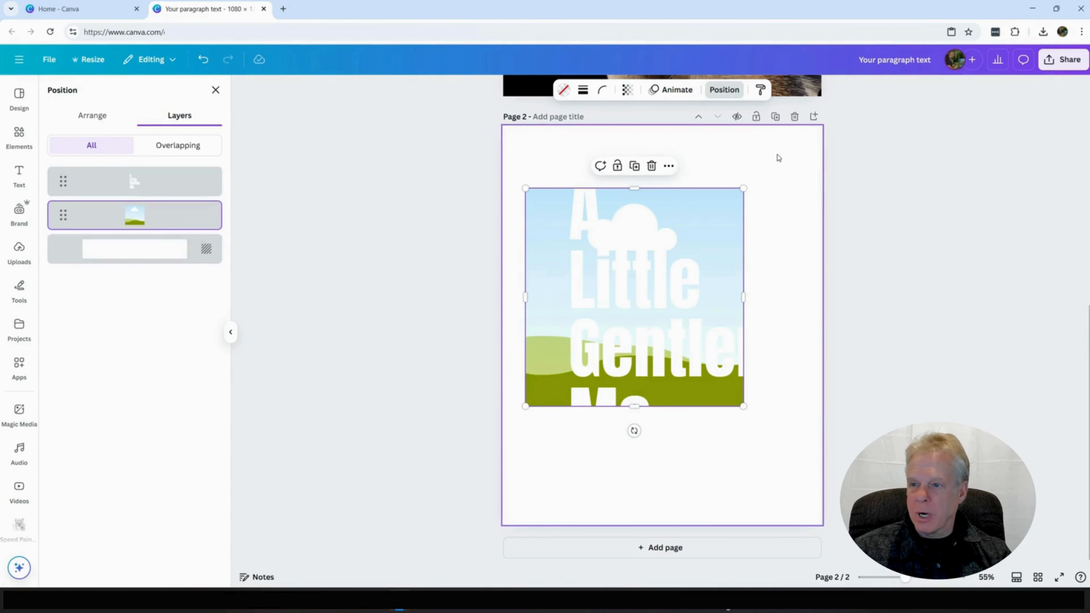
Step: Stretch the frame until it surrounds all four lines of text and fill it with black
{"action": "left_click_drag", "start_coordinate": [638, 189], "coordinate": [640, 167]}
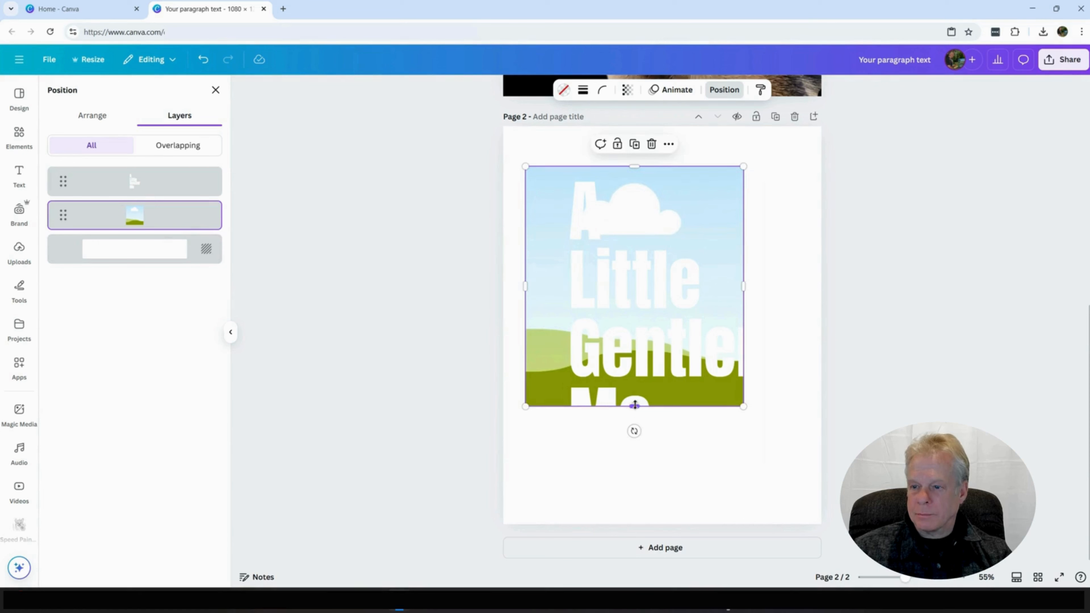
{"action": "left_click_drag", "start_coordinate": [635, 406], "coordinate": [635, 481]}
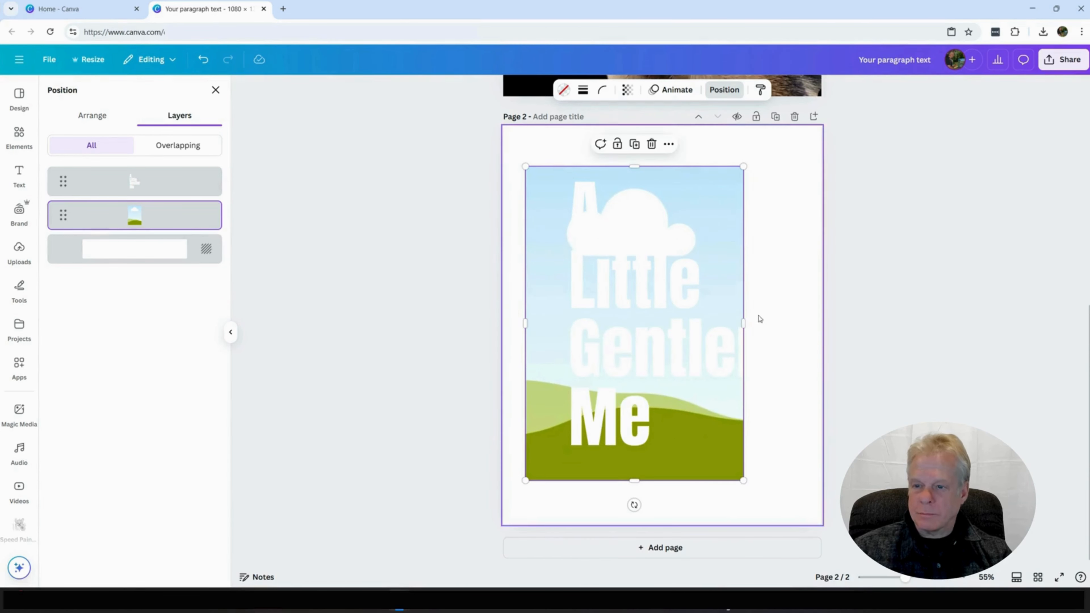
{"action": "left_click_drag", "start_coordinate": [744, 323], "coordinate": [784, 320]}
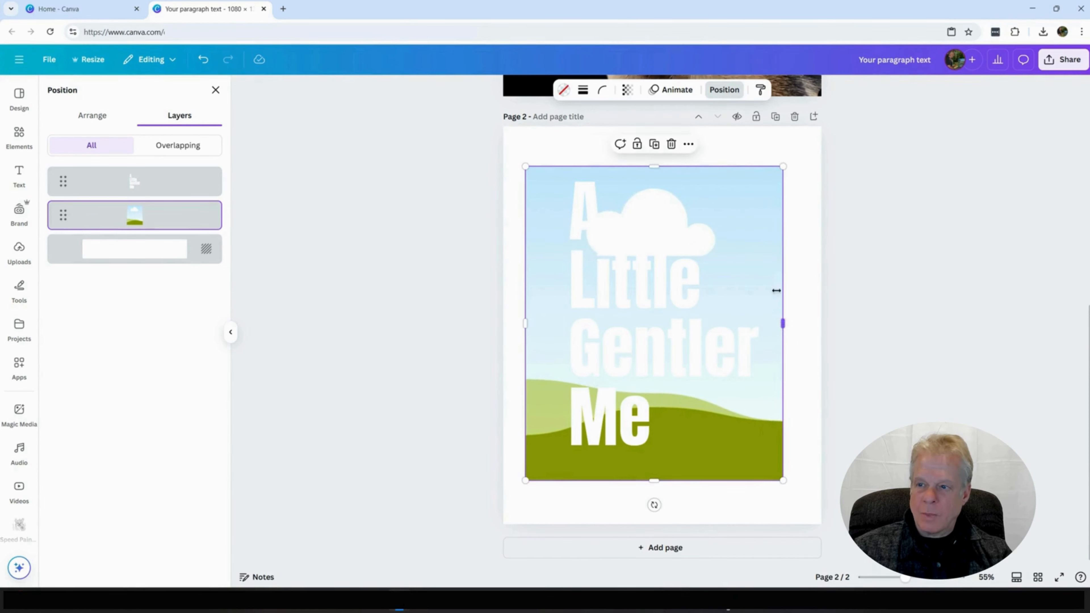
{"action": "left_click", "coordinate": [564, 90]}
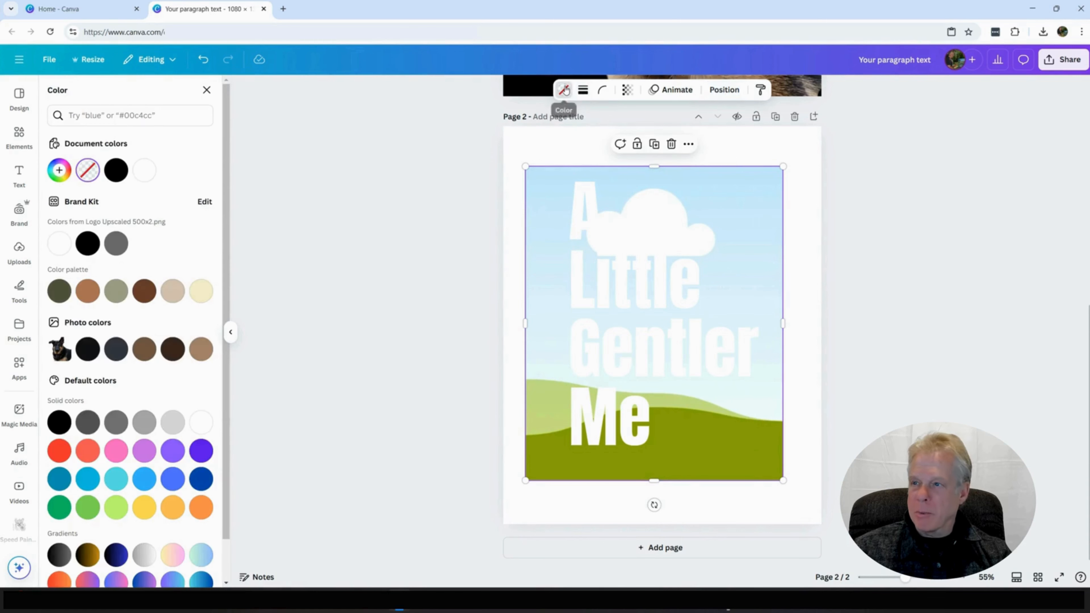
{"action": "left_click", "coordinate": [87, 243]}
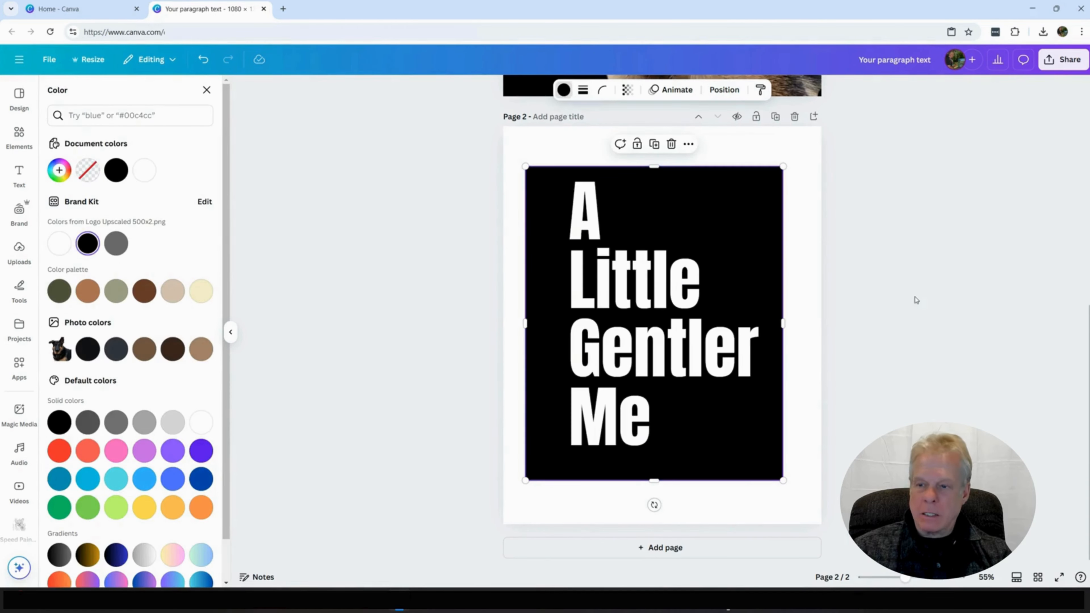
Step: Apply the Outline effect to the "A Little Gentler Me" text on page 2 in dark blue
{"action": "double_click", "coordinate": [659, 342]}
{"action": "left_click", "coordinate": [767, 90]}
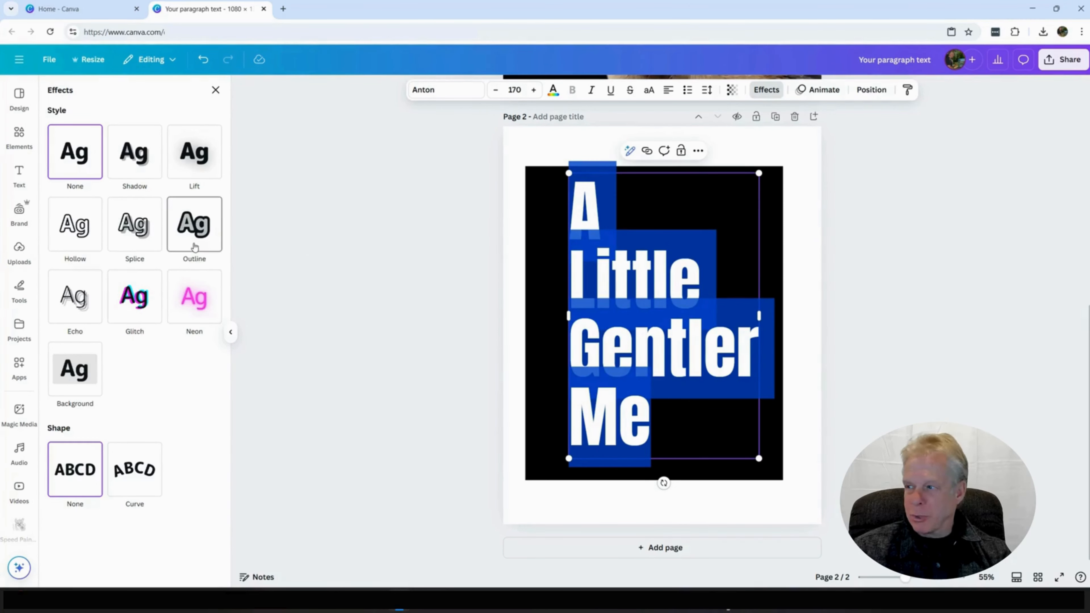
{"action": "left_click", "coordinate": [194, 241]}
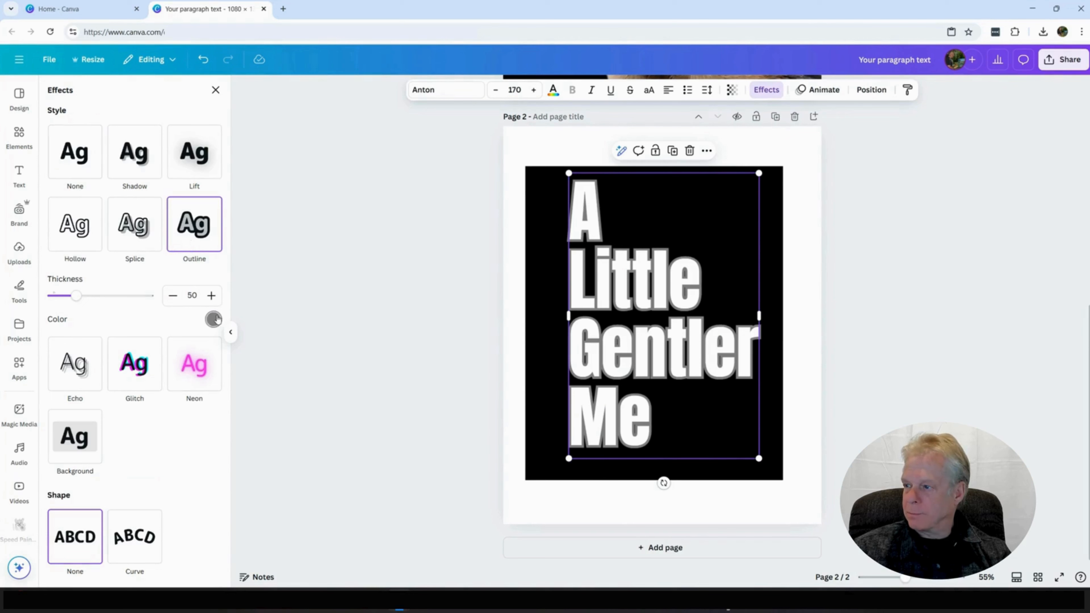
{"action": "left_click", "coordinate": [214, 319]}
{"action": "scroll", "coordinate": [155, 431], "scroll_direction": "down", "scroll_amount": 2}
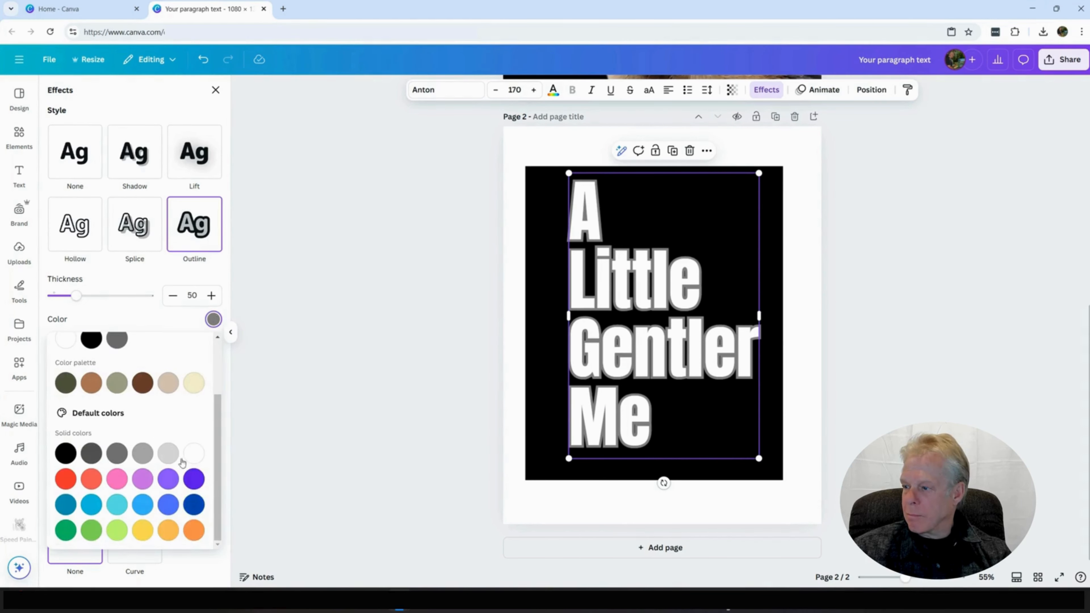
{"action": "left_click", "coordinate": [194, 505]}
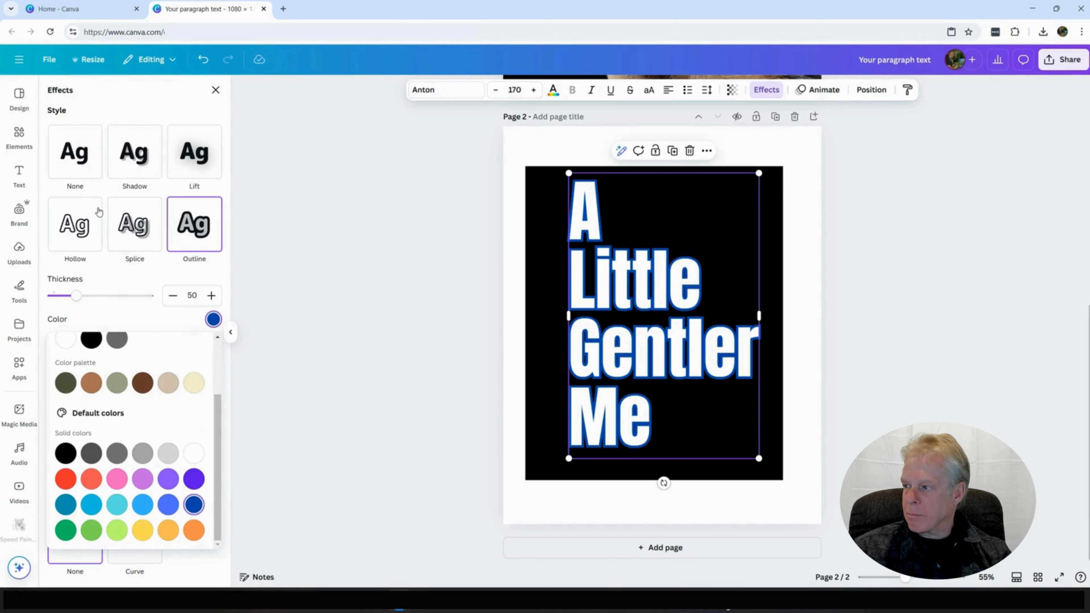
Step: Reduce the text outline's thickness to about 20 and show the page's layers
{"action": "left_click_drag", "start_coordinate": [76, 297], "coordinate": [59, 306]}
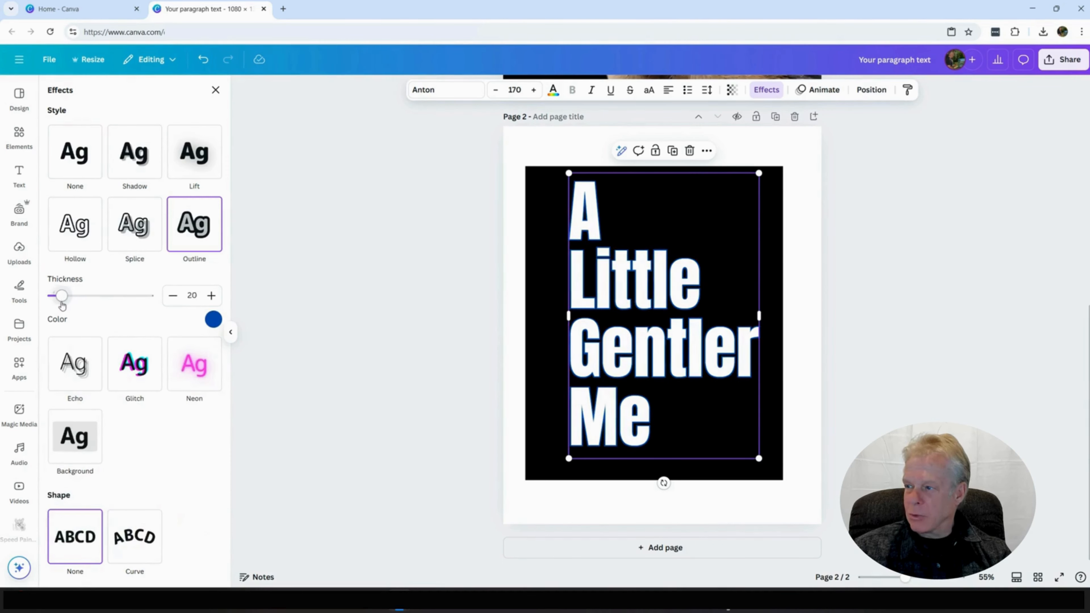
{"action": "left_click", "coordinate": [192, 295]}
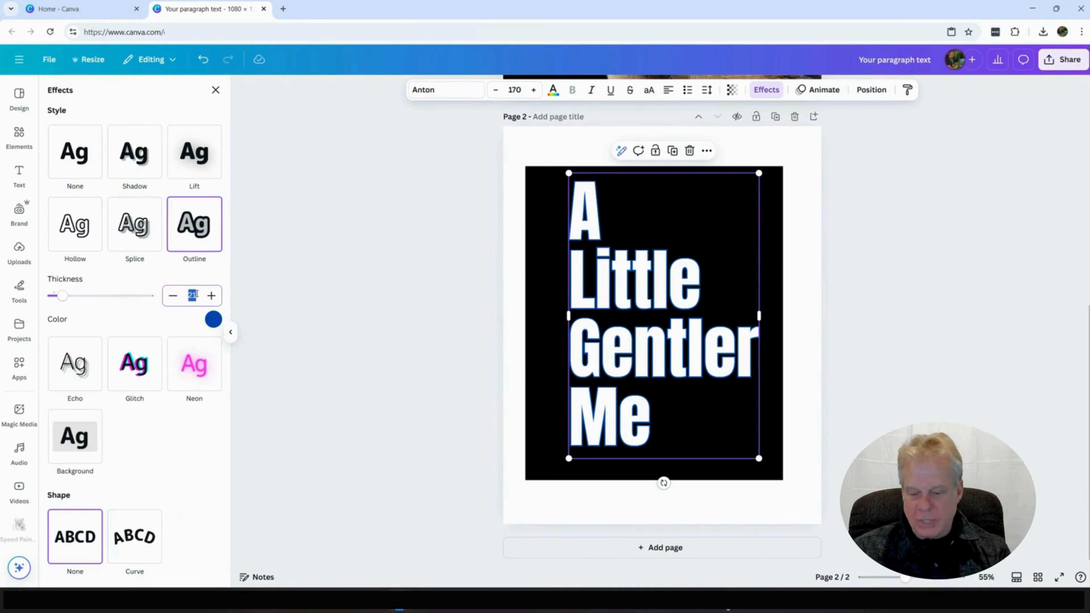
{"action": "key", "text": "Tab"}
{"action": "left_click", "coordinate": [879, 247]}
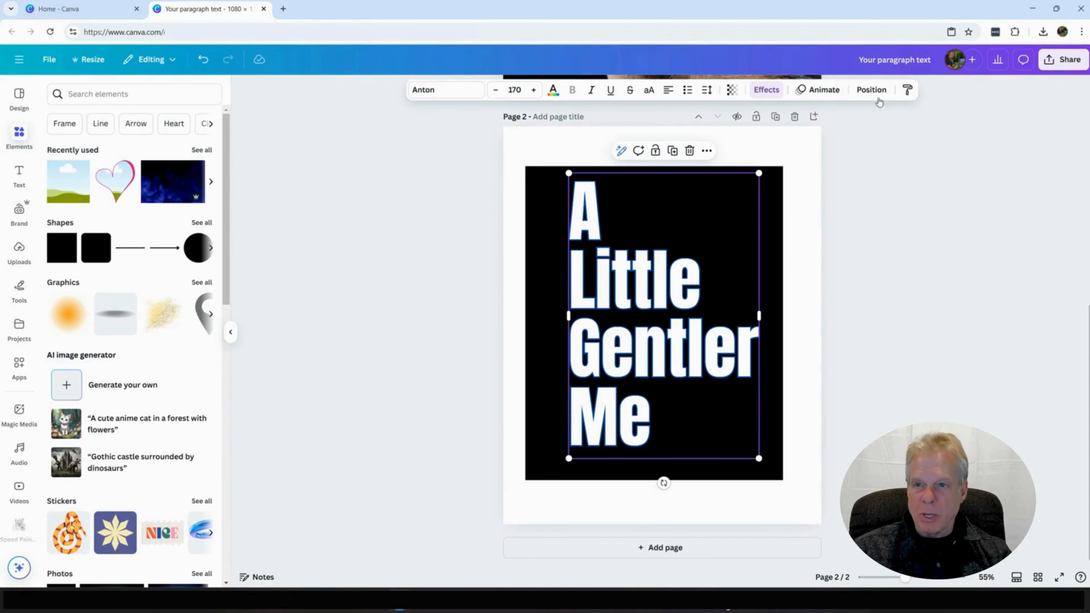
{"action": "left_click", "coordinate": [874, 91]}
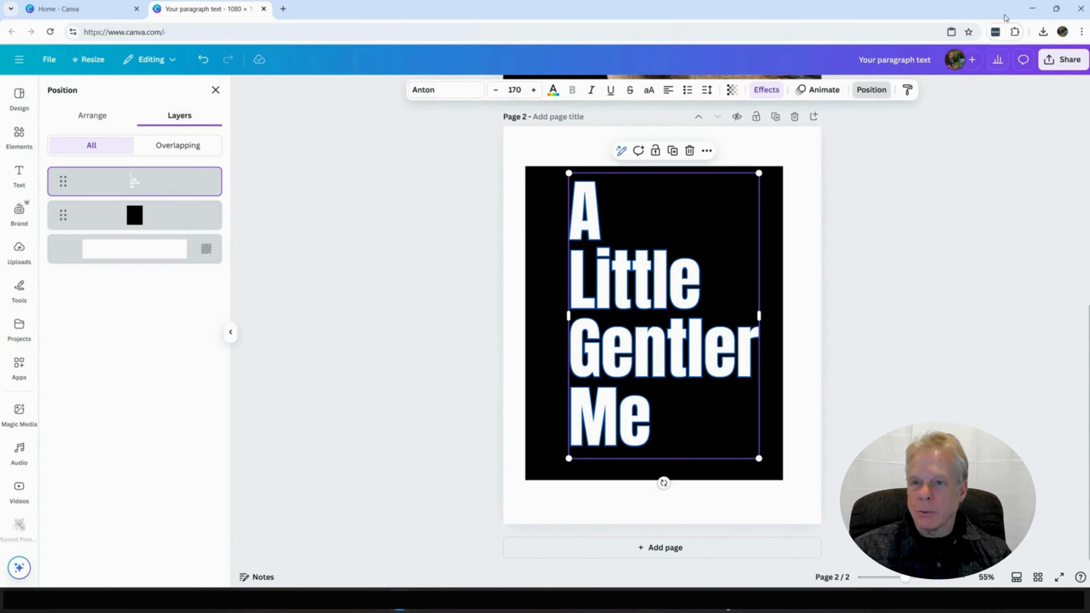
Step: Download only page 2 of the design as a PNG at 1,080 × 1,350 px
{"action": "left_click", "coordinate": [1064, 59]}
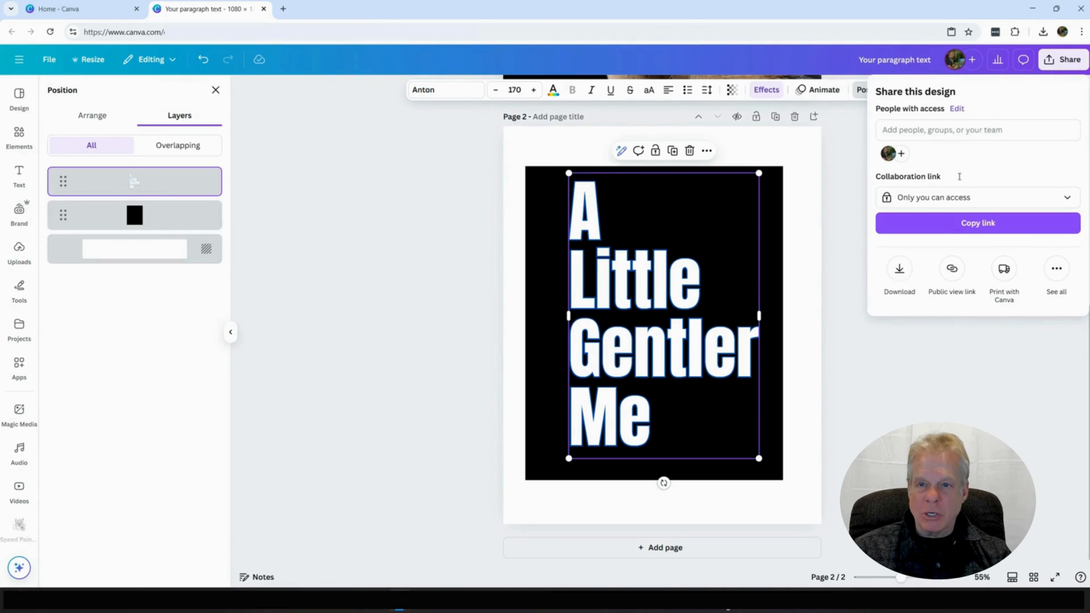
{"action": "left_click", "coordinate": [900, 271]}
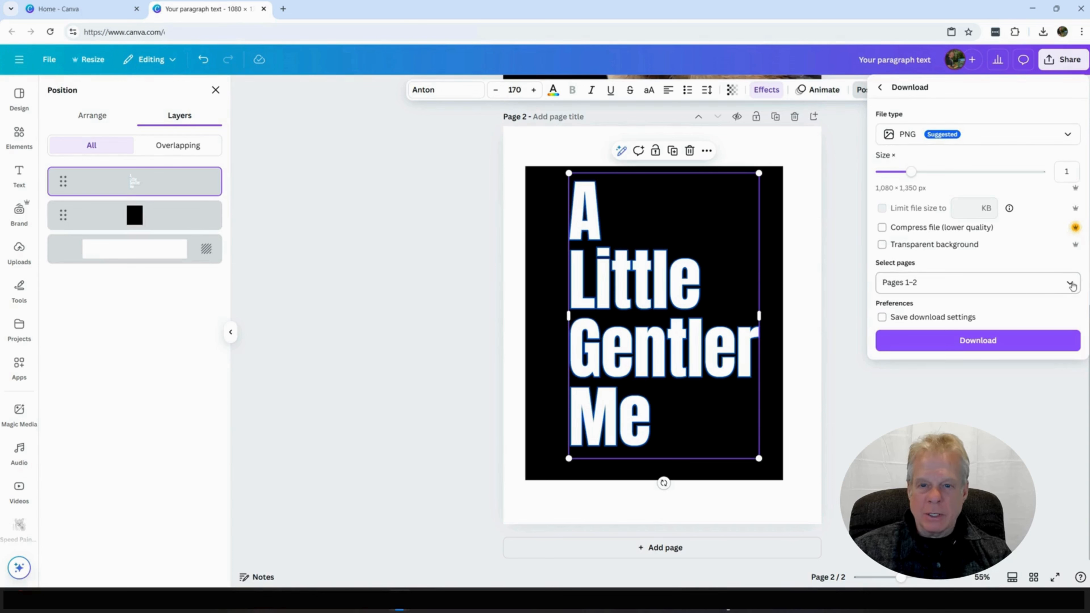
{"action": "left_click", "coordinate": [1071, 284]}
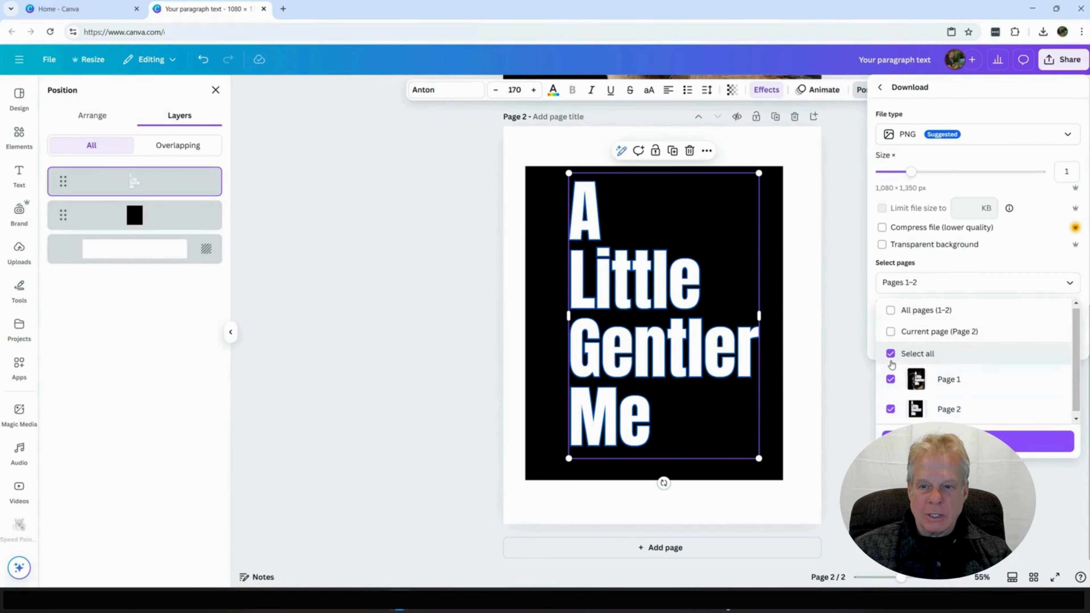
{"action": "left_click", "coordinate": [892, 354]}
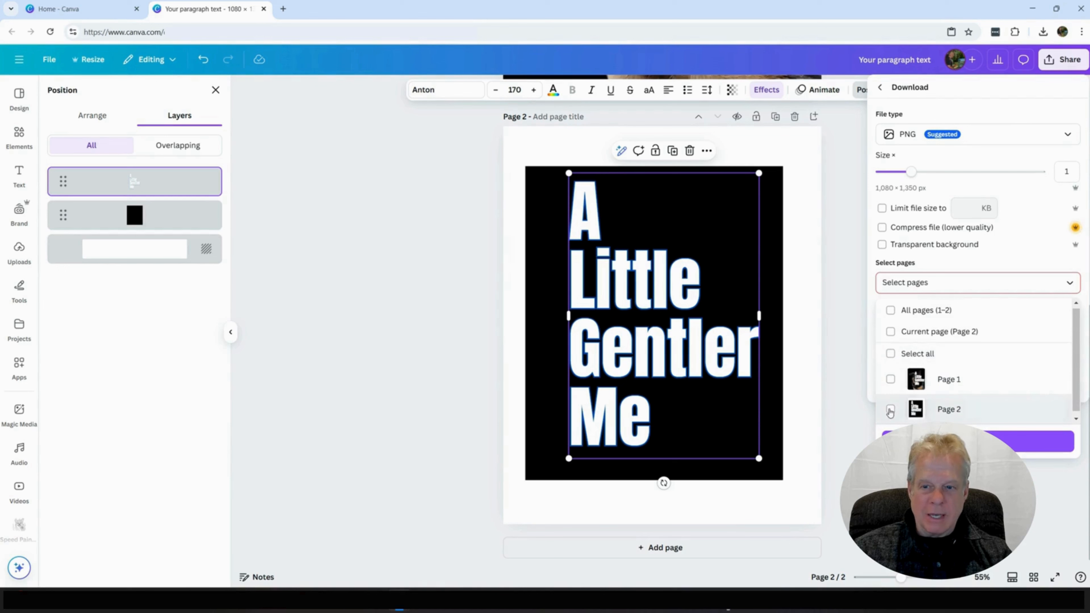
{"action": "left_click", "coordinate": [891, 410]}
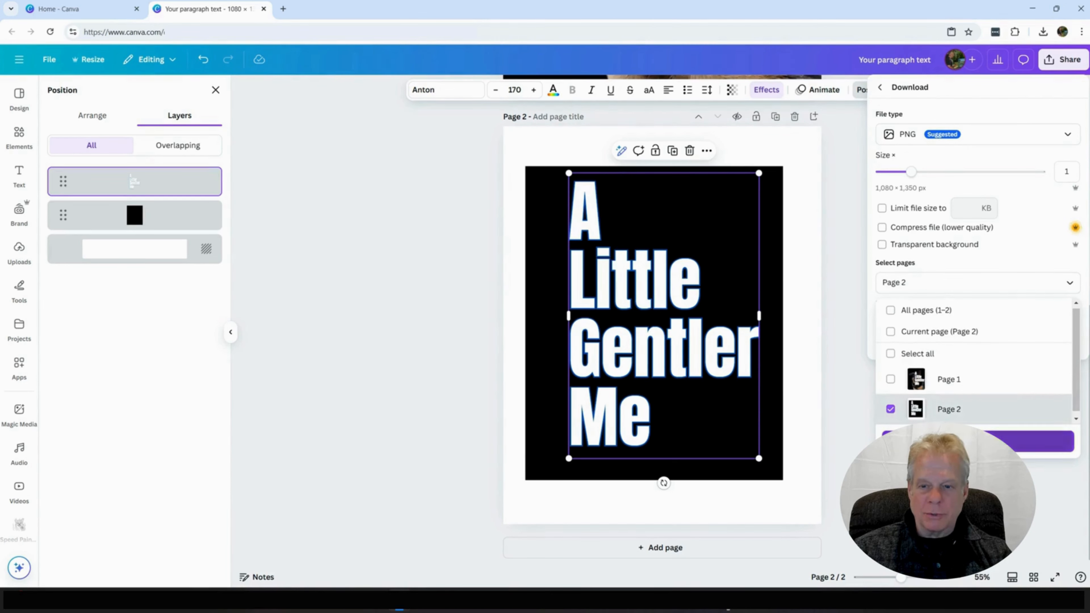
{"action": "key", "text": "Escape"}
{"action": "left_click", "coordinate": [964, 341]}
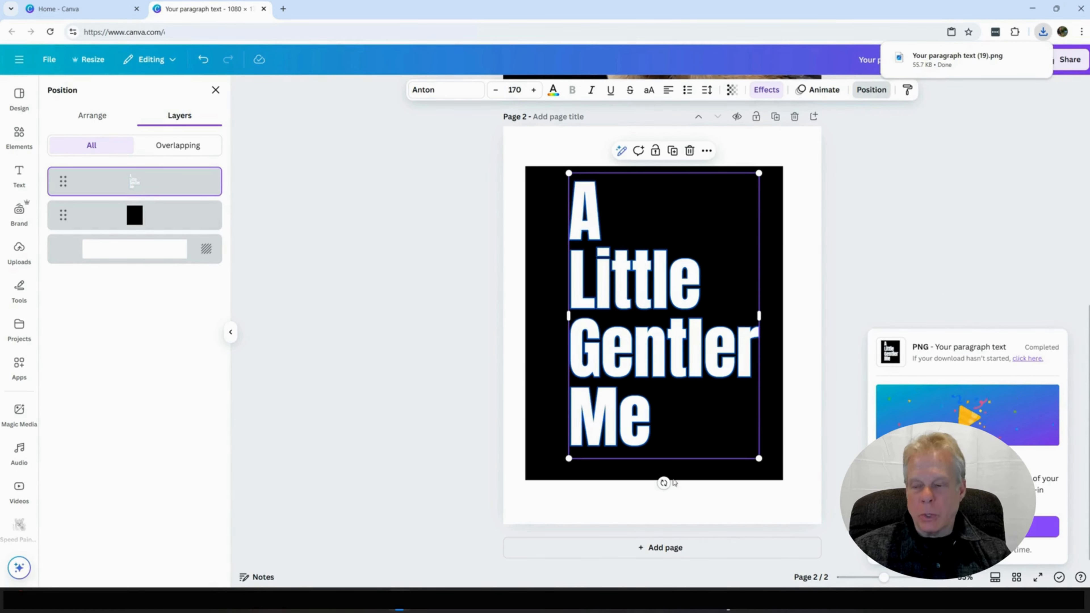
Step: Add a blank third page to the design and close the layers view
{"action": "left_click", "coordinate": [683, 549]}
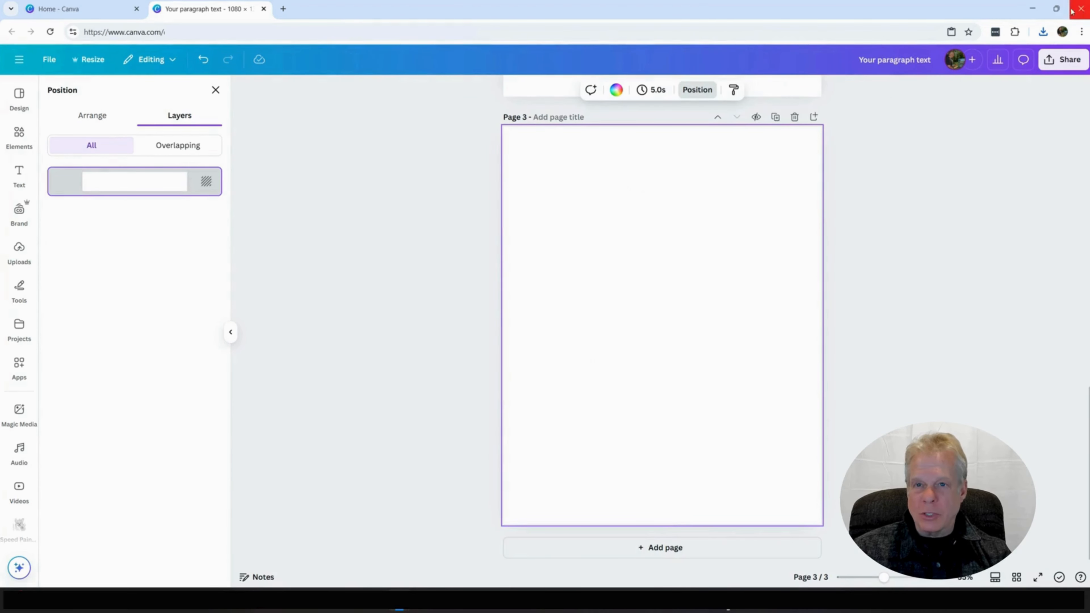
{"action": "left_click", "coordinate": [1043, 32]}
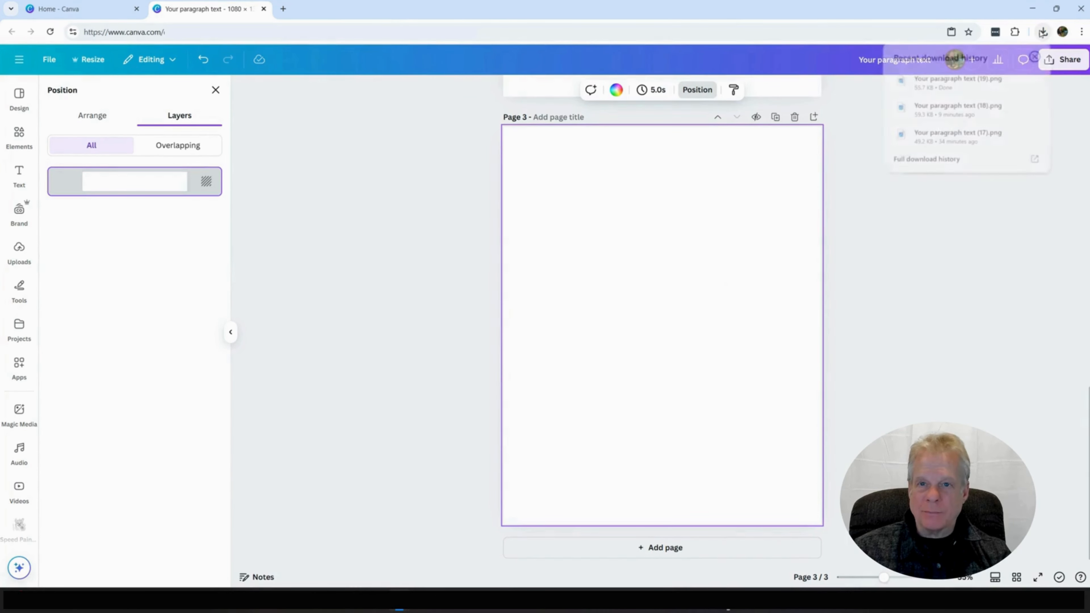
{"action": "left_click", "coordinate": [230, 332]}
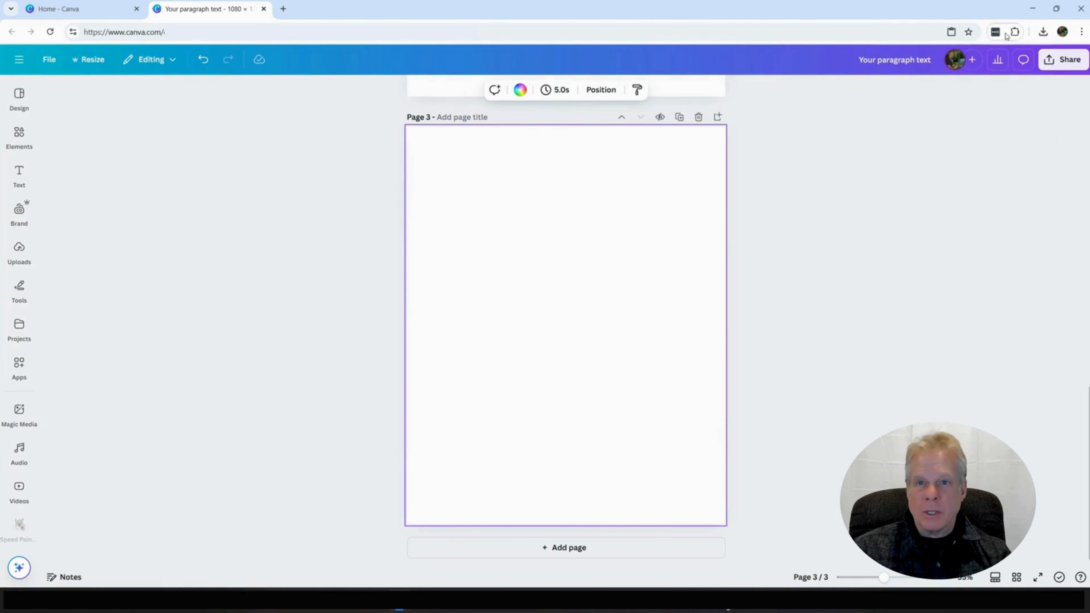
{"action": "left_click", "coordinate": [1044, 32]}
{"action": "left_click_drag", "start_coordinate": [949, 85], "coordinate": [101, 478]}
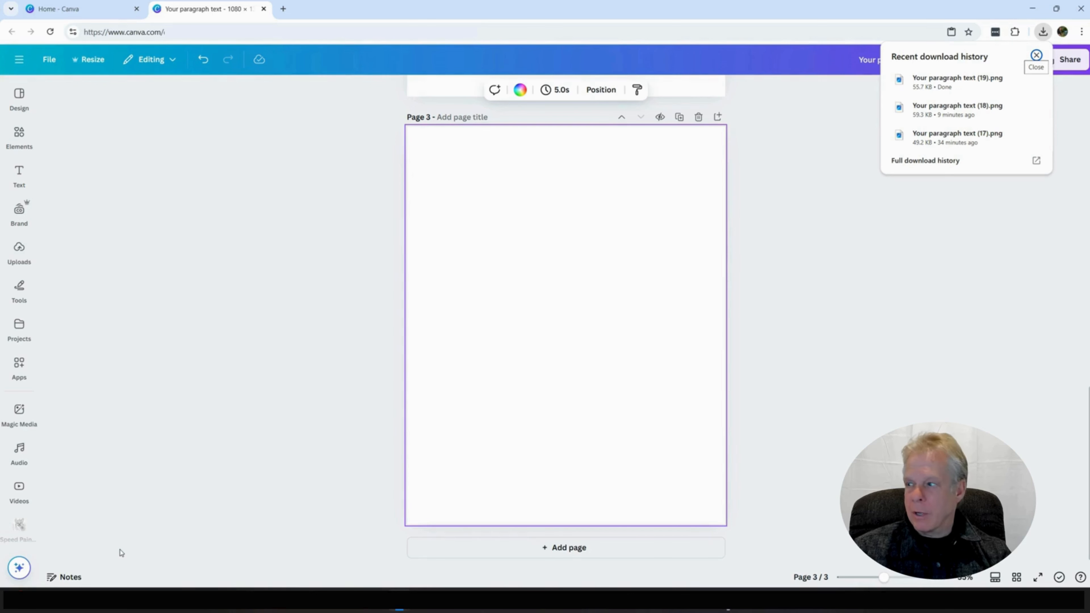
{"action": "left_click", "coordinate": [949, 83]}
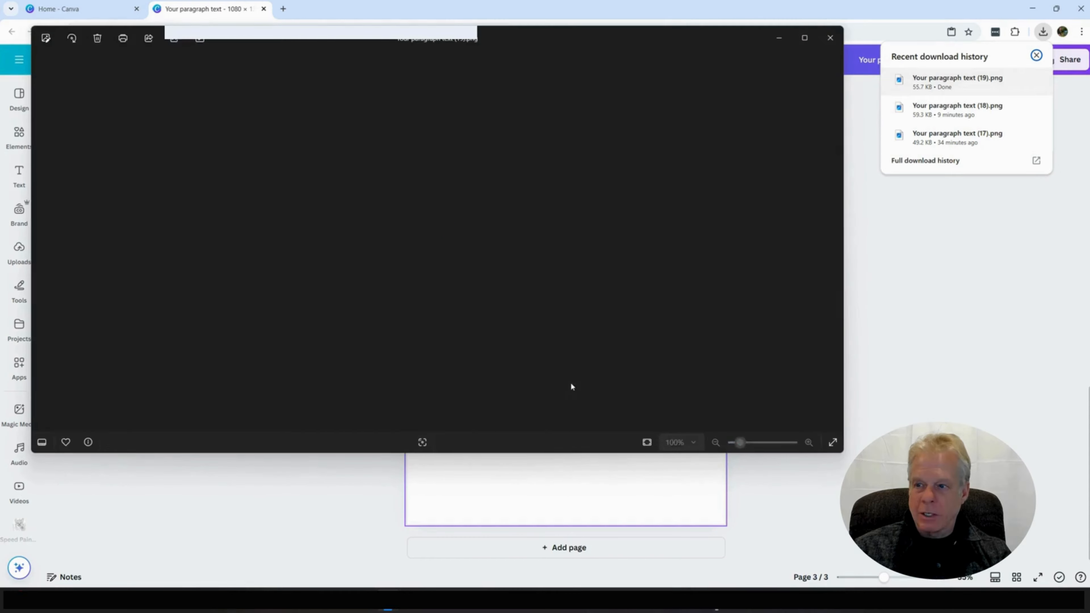
{"action": "left_click", "coordinate": [830, 38]}
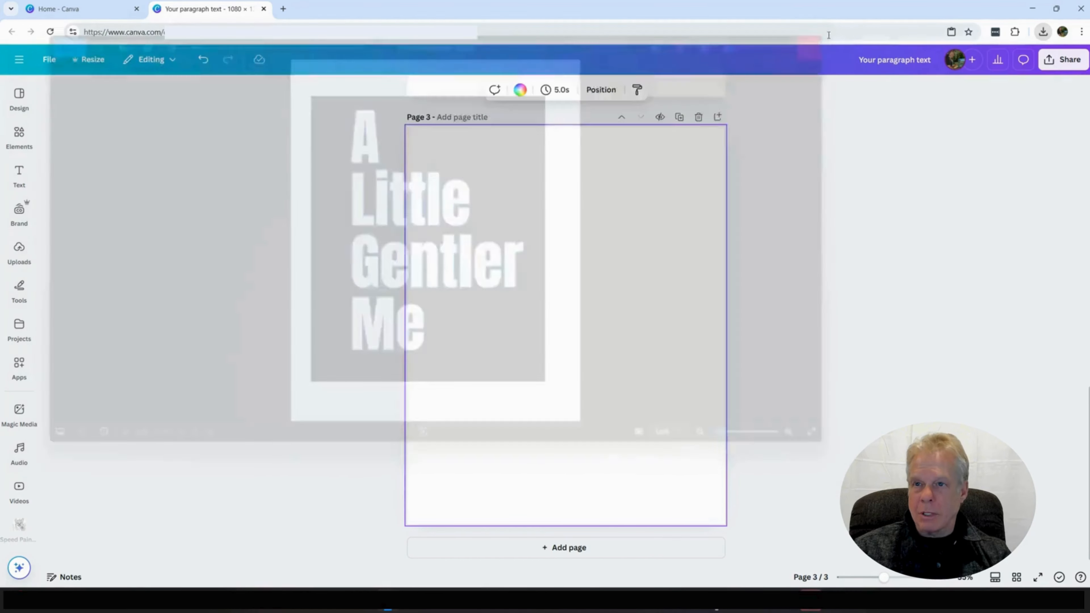
Step: Place the downloaded "Your paragraph text (19).png" on page 3 and enlarge it to about 945 × 1,181 px
{"action": "left_click", "coordinate": [1043, 31]}
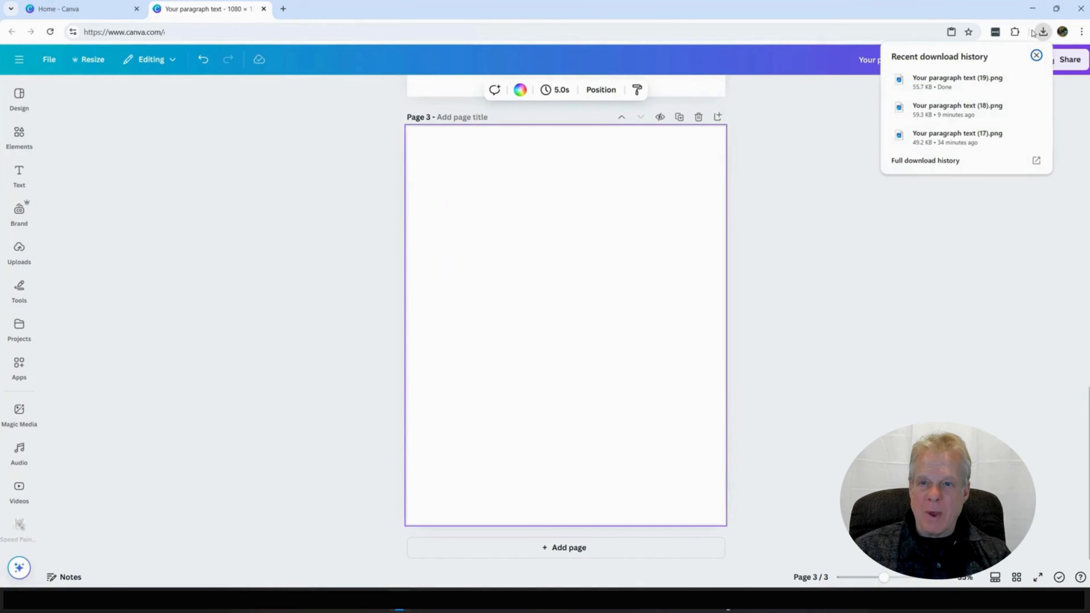
{"action": "left_click_drag", "start_coordinate": [957, 82], "coordinate": [536, 411]}
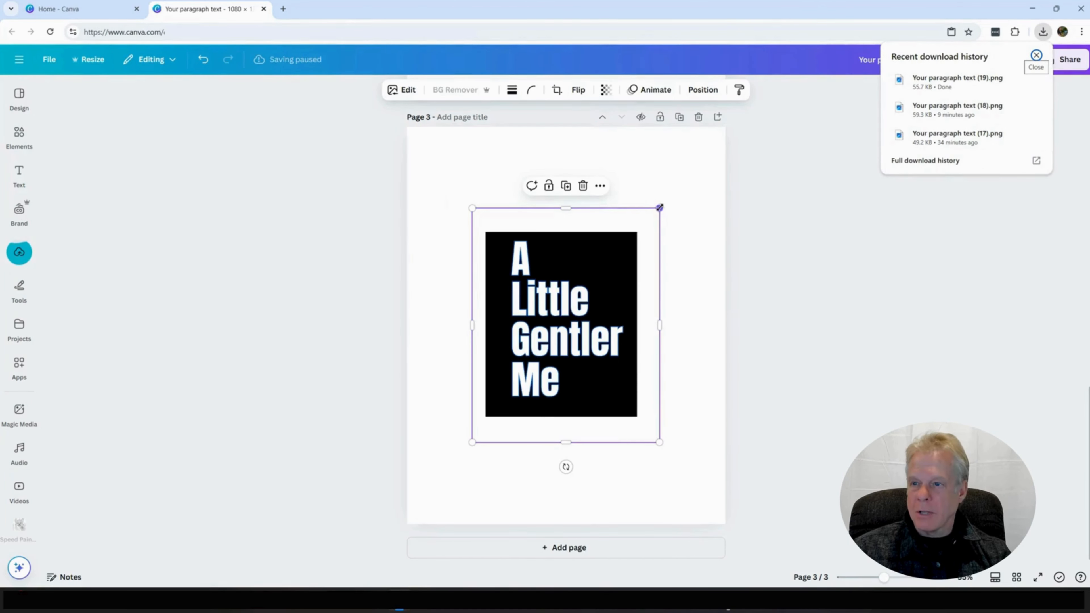
{"action": "left_click_drag", "start_coordinate": [660, 207], "coordinate": [703, 154]}
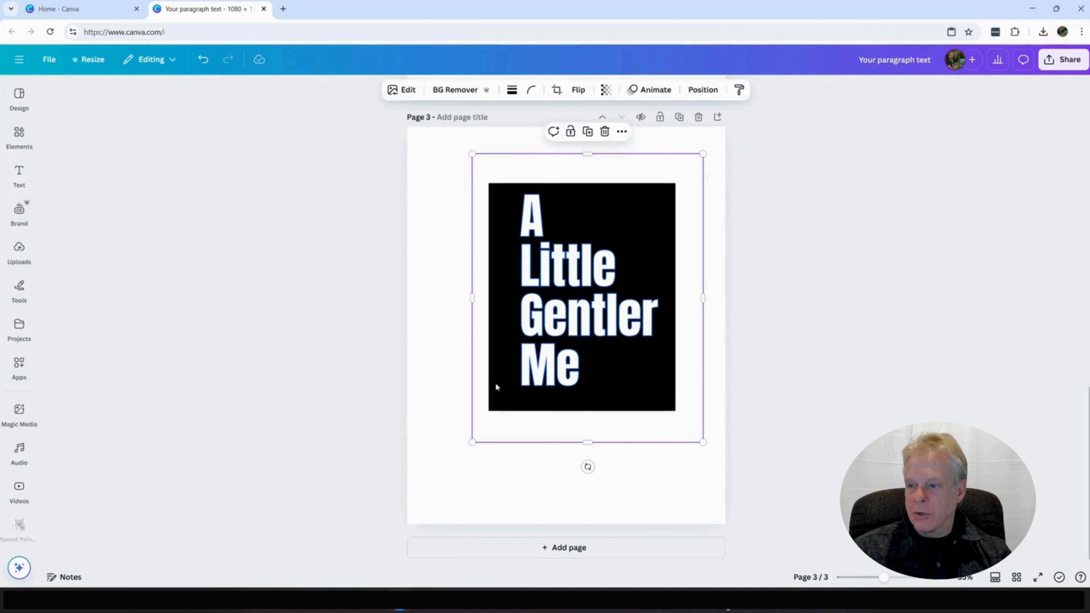
{"action": "left_click_drag", "start_coordinate": [473, 442], "coordinate": [425, 502]}
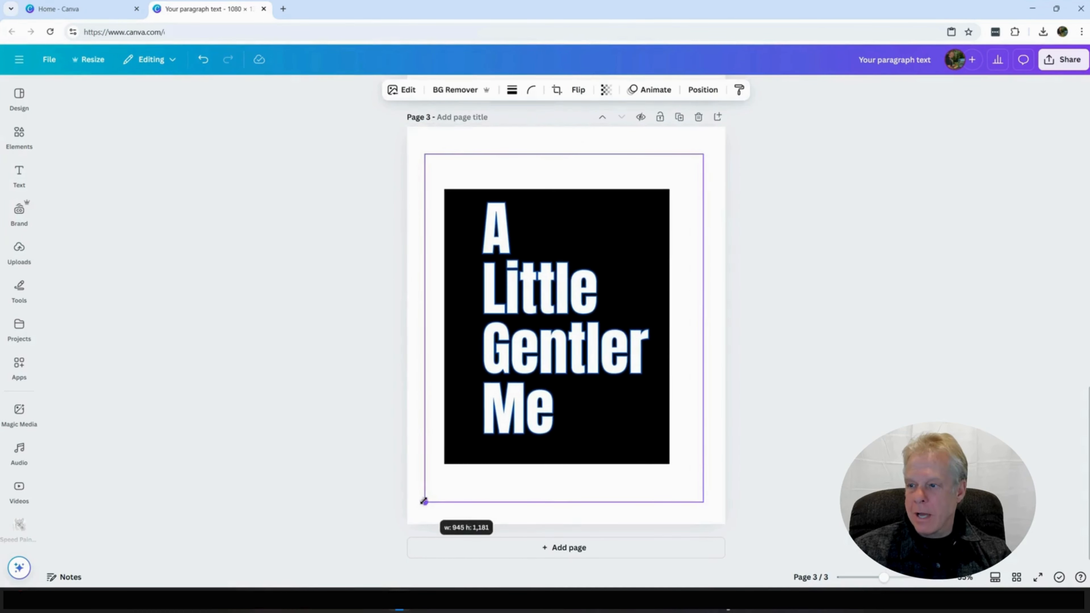
Step: Remove the background from the text image on page 3 so its white margins and letters become transparent
{"action": "left_click", "coordinate": [700, 91]}
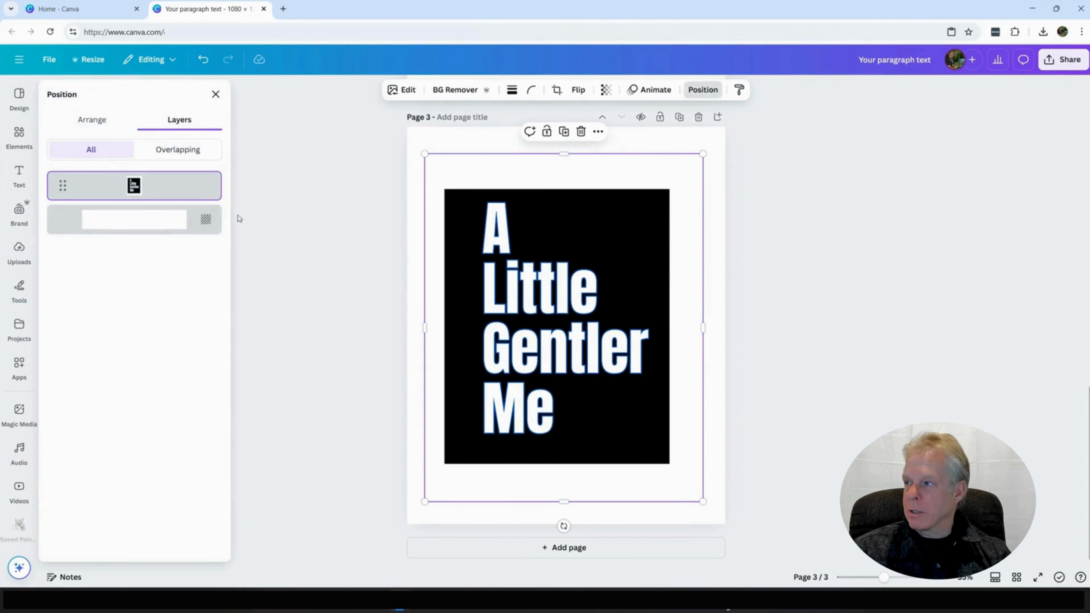
{"action": "left_click", "coordinate": [827, 192]}
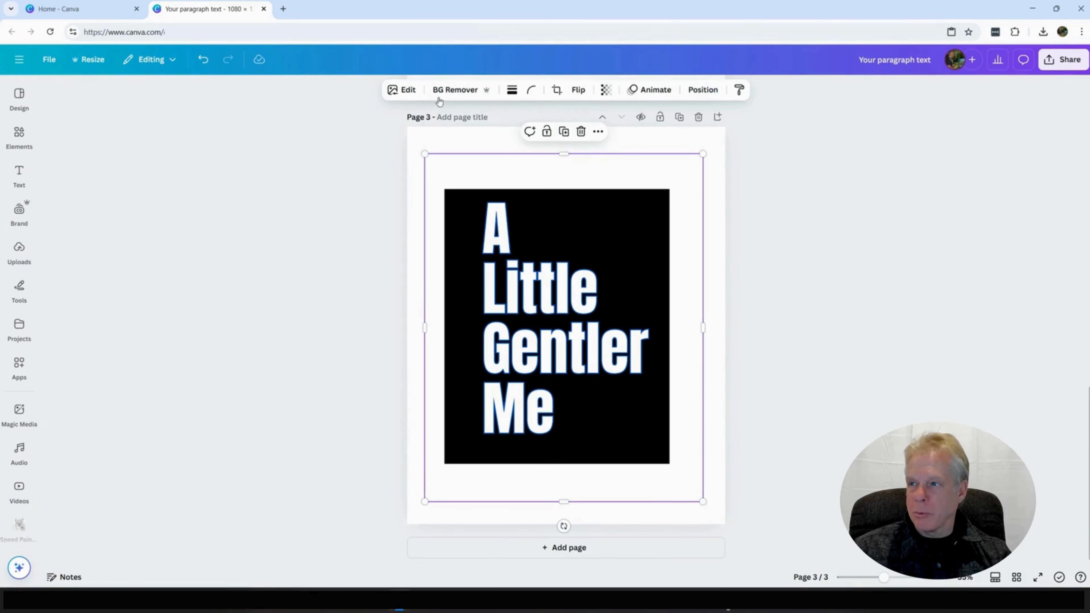
{"action": "left_click", "coordinate": [461, 90]}
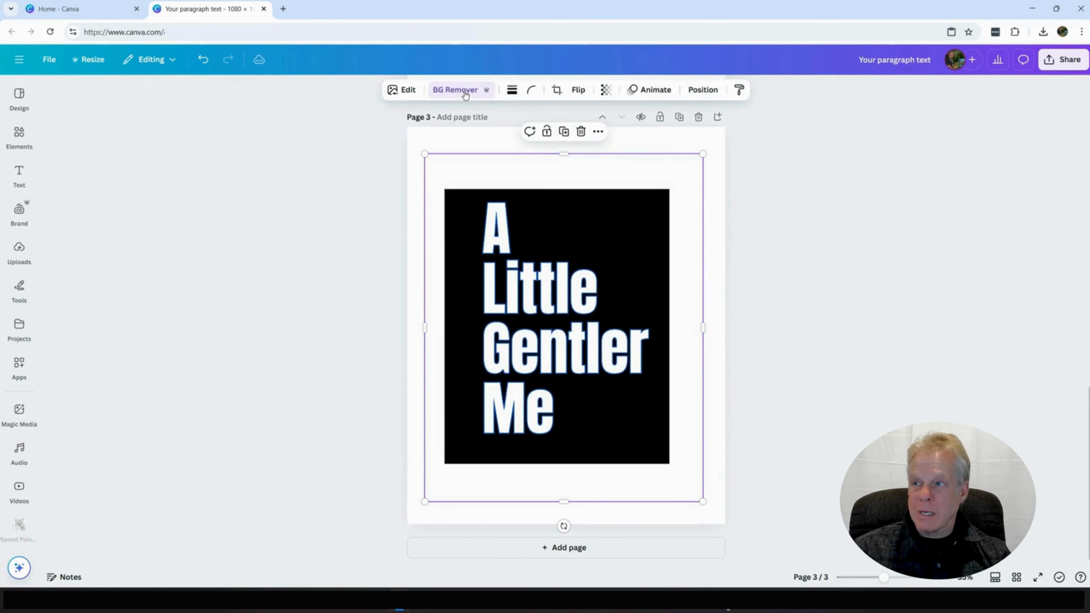
{"action": "left_click", "coordinate": [461, 91]}
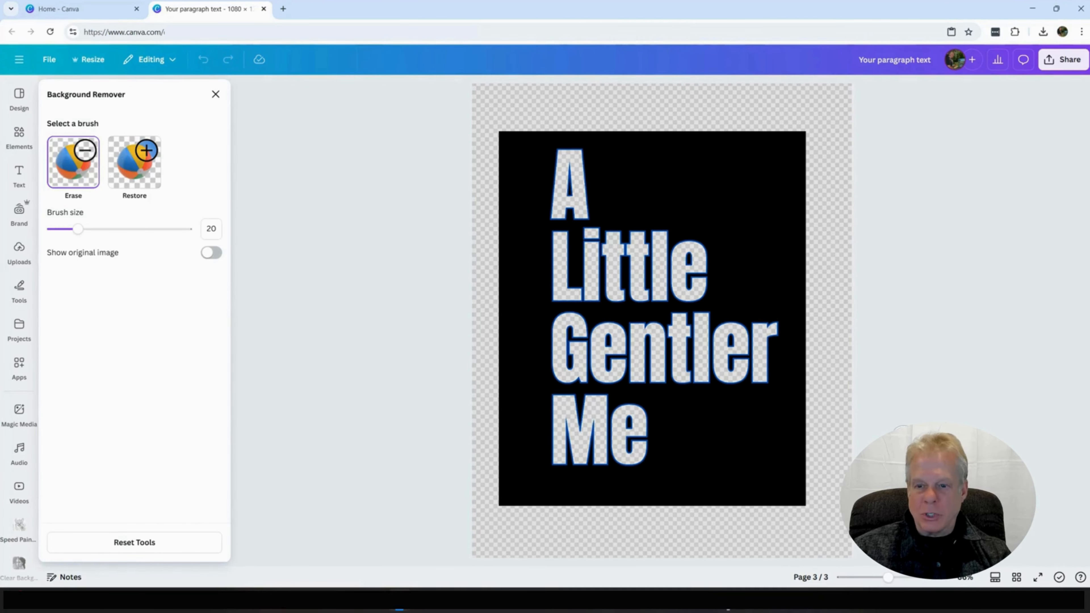
{"action": "left_click", "coordinate": [216, 94]}
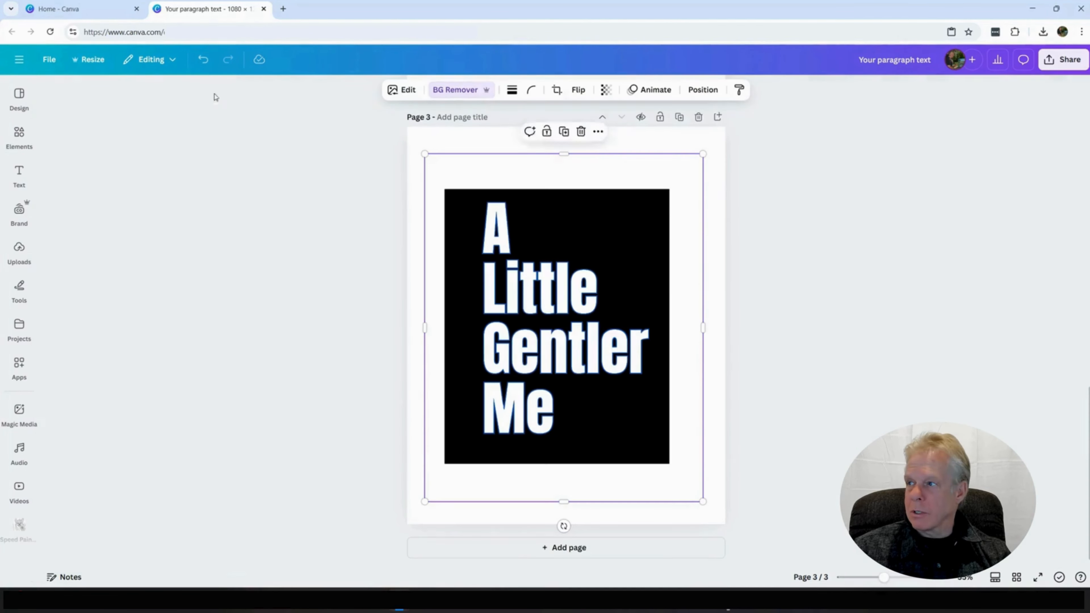
Step: Copy the cut-out text image from page 3 and delete the white "A Little Gentler Me" text on page 1
{"action": "right_click", "coordinate": [559, 356]}
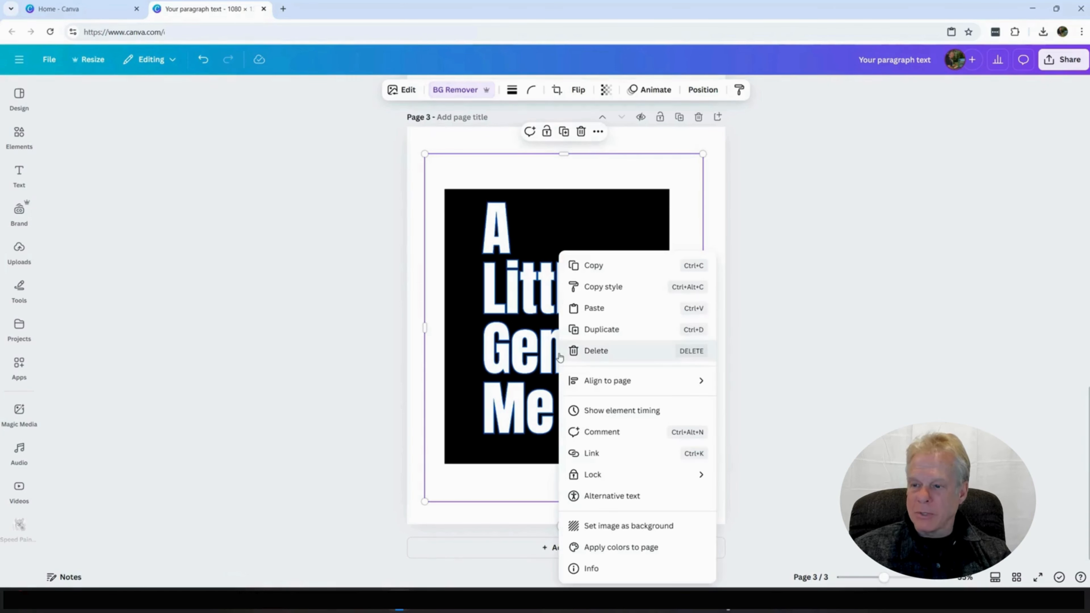
{"action": "left_click", "coordinate": [604, 267]}
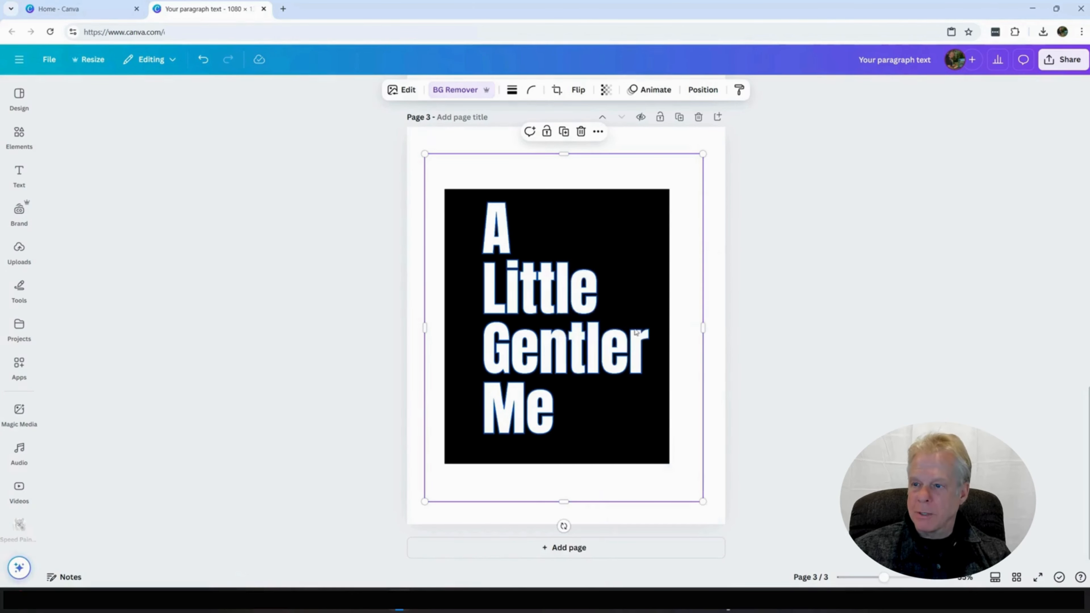
{"action": "scroll", "coordinate": [609, 310], "scroll_direction": "up", "scroll_amount": 15}
{"action": "scroll", "coordinate": [614, 346], "scroll_direction": "up", "scroll_amount": 3}
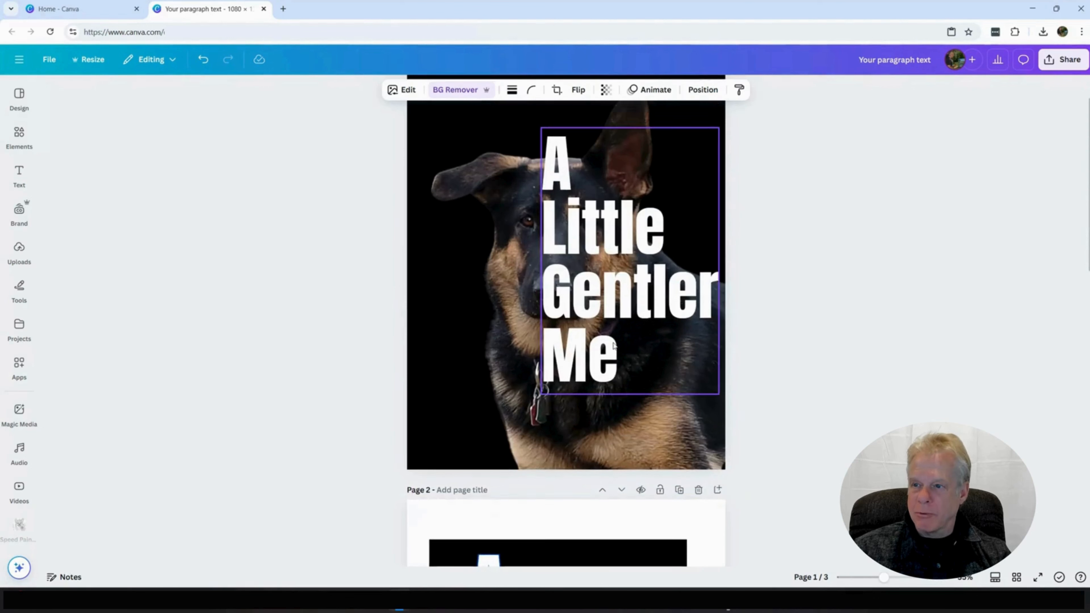
{"action": "left_click", "coordinate": [637, 287]}
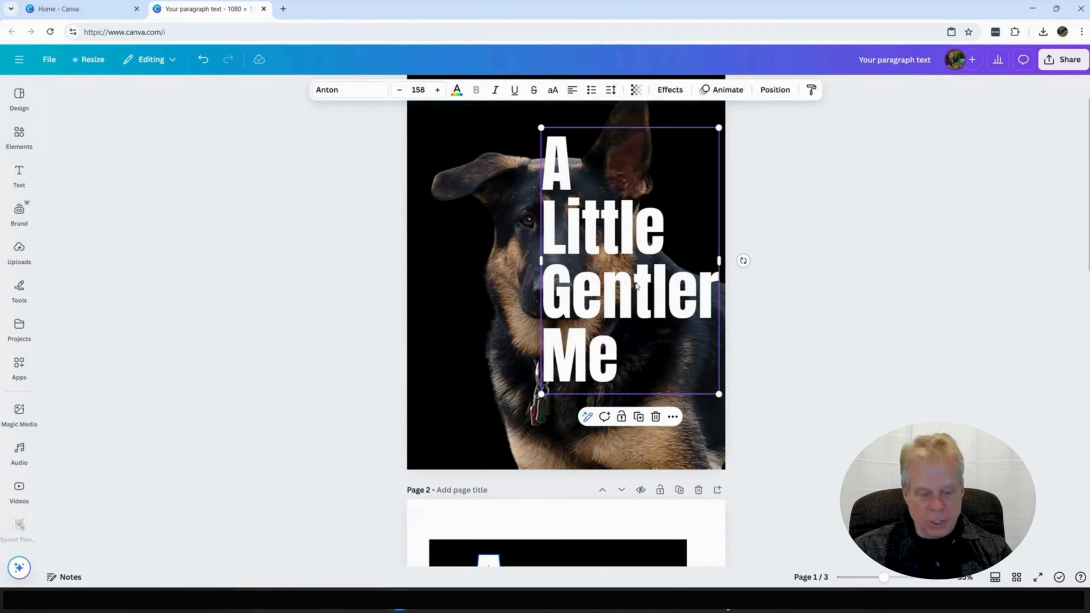
{"action": "key", "text": "Delete"}
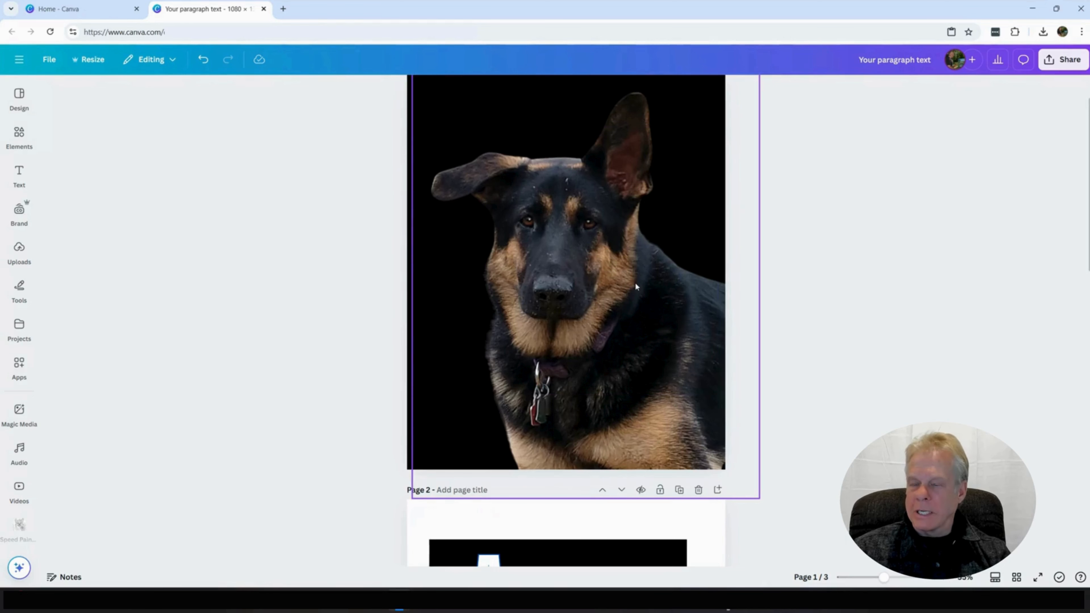
Step: Paste the cut-out text image onto the dog photo on page 1 and move it toward the page's right edge
{"action": "scroll", "coordinate": [636, 287], "scroll_direction": "up", "scroll_amount": 1}
{"action": "right_click", "coordinate": [592, 341]}
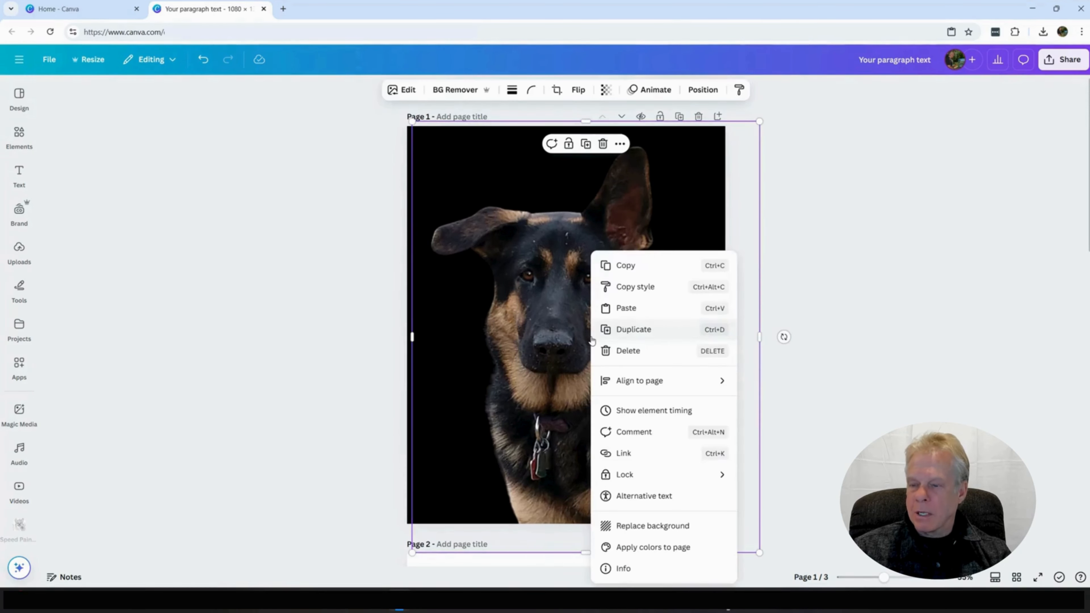
{"action": "left_click", "coordinate": [641, 308]}
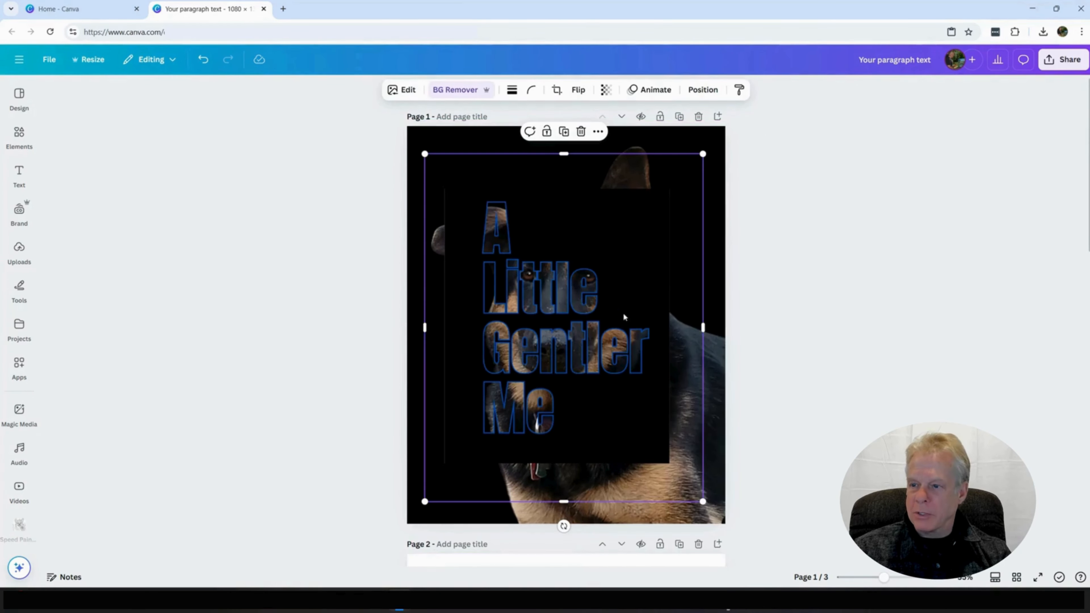
{"action": "left_click_drag", "start_coordinate": [493, 362], "coordinate": [572, 344]}
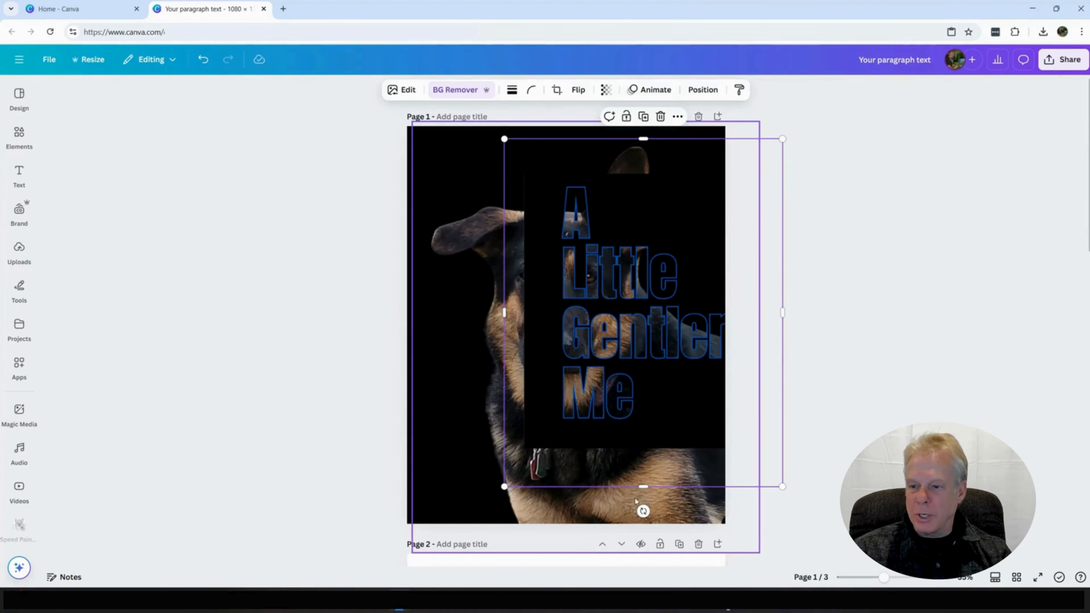
Step: Crop the pasted text image at its bottom, right and left edges, and shift it so all the lettering fits on page 1
{"action": "left_click_drag", "start_coordinate": [643, 487], "coordinate": [659, 464]}
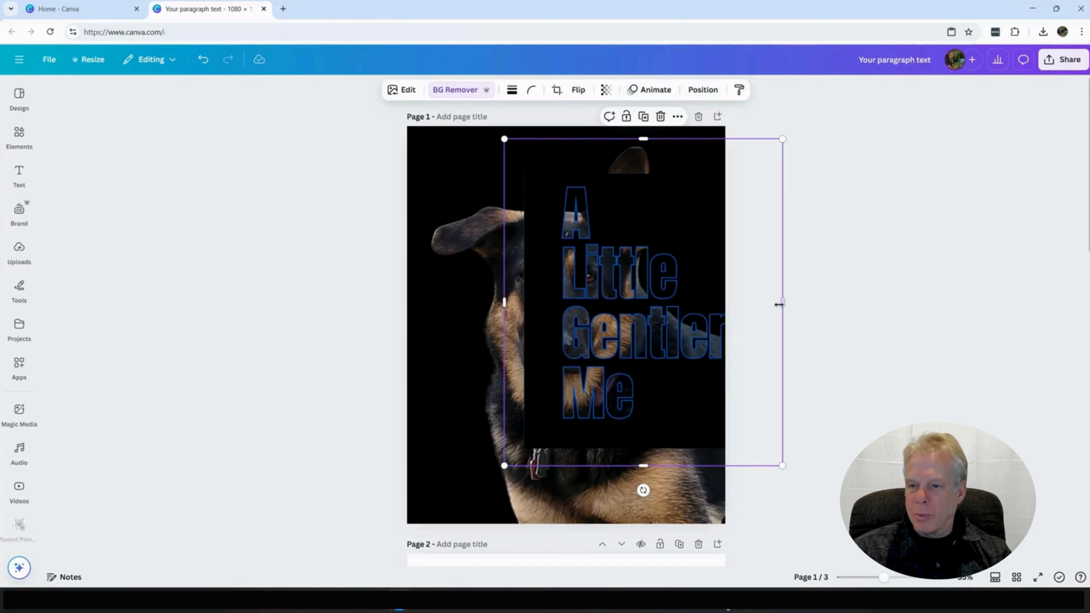
{"action": "left_click_drag", "start_coordinate": [783, 303], "coordinate": [731, 302]}
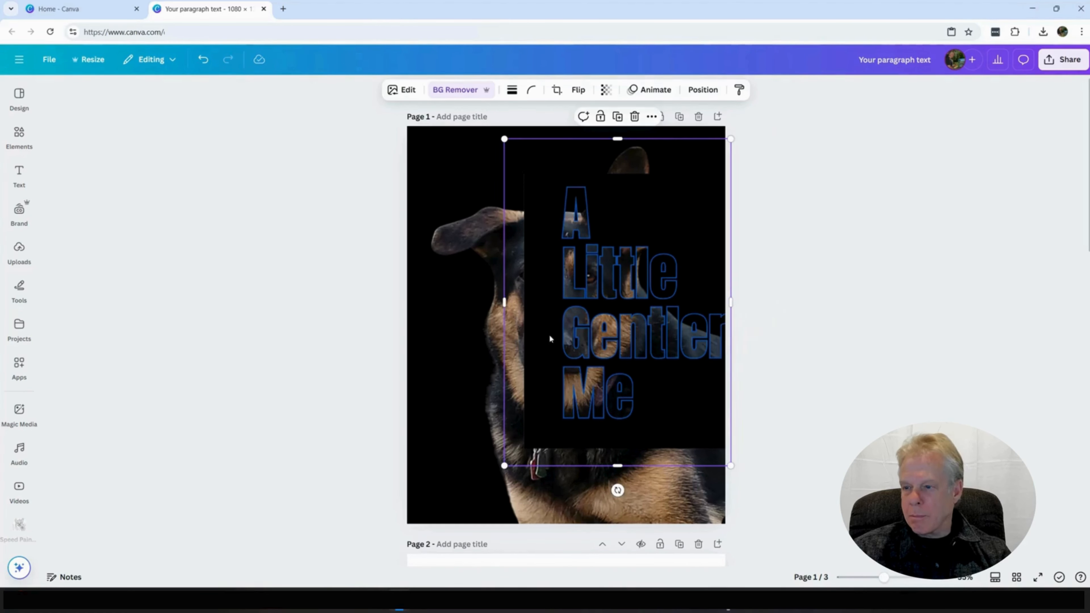
{"action": "left_click_drag", "start_coordinate": [609, 337], "coordinate": [595, 342]}
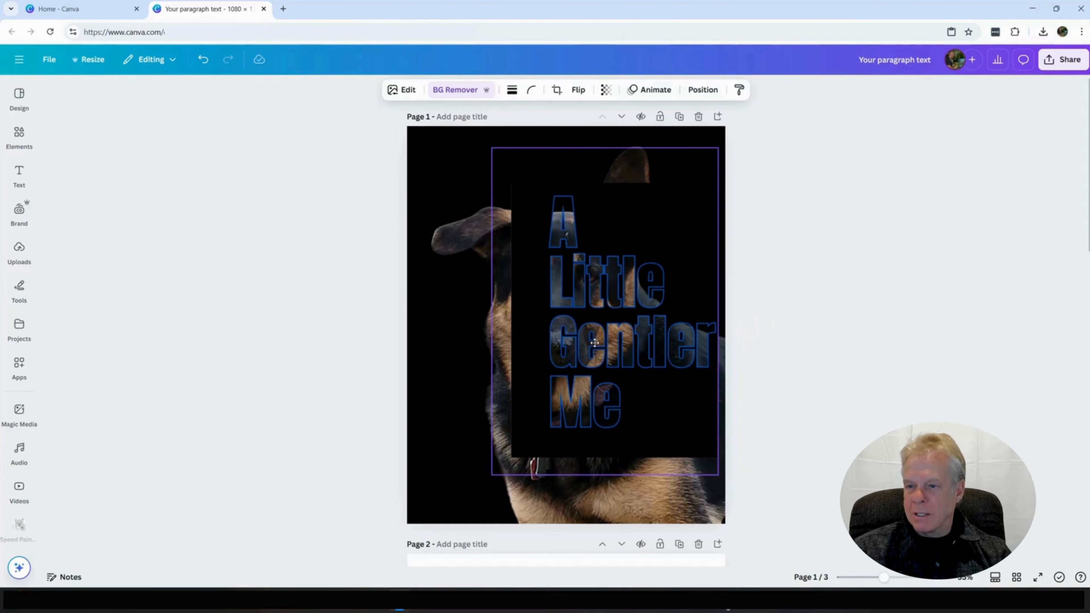
{"action": "left_click_drag", "start_coordinate": [492, 313], "coordinate": [544, 317]}
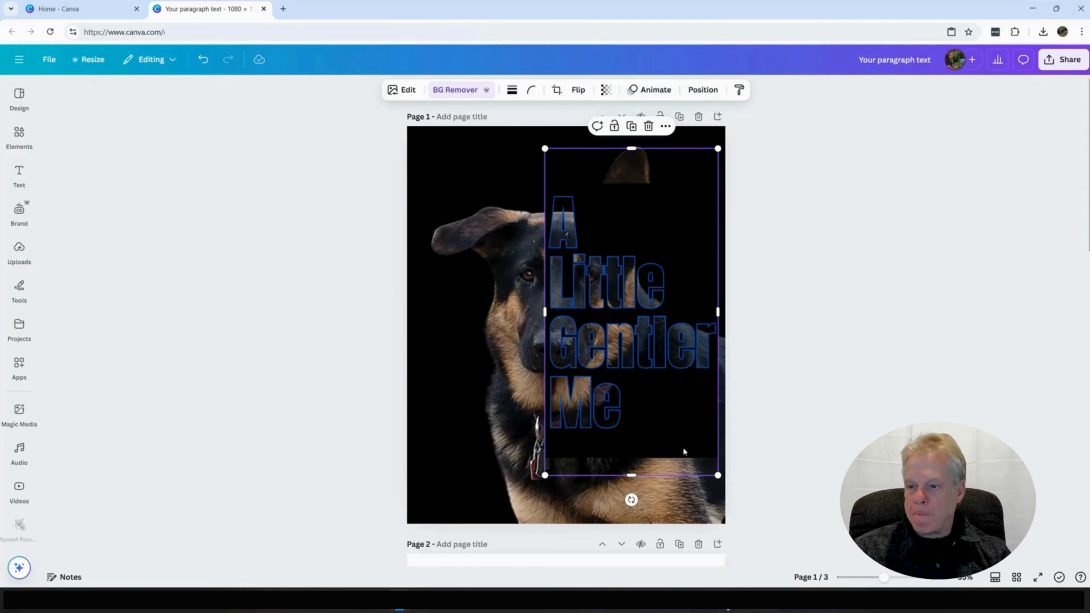
{"action": "left_click", "coordinate": [609, 522]}
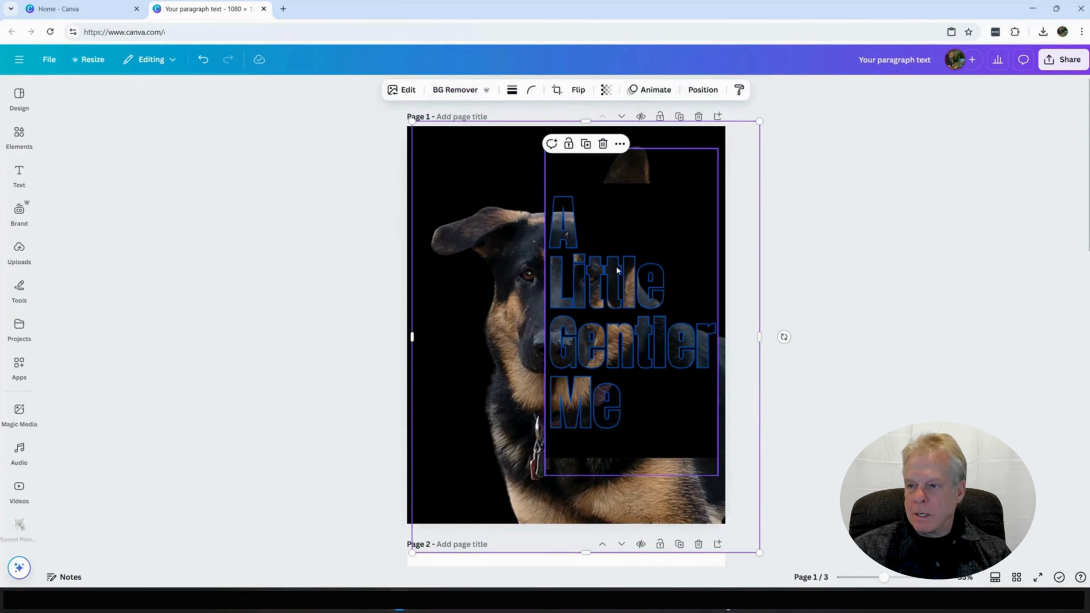
Step: Scale the cut-out text image down slightly and reposition it over the right half of the dog
{"action": "left_click_drag", "start_coordinate": [603, 317], "coordinate": [610, 319]}
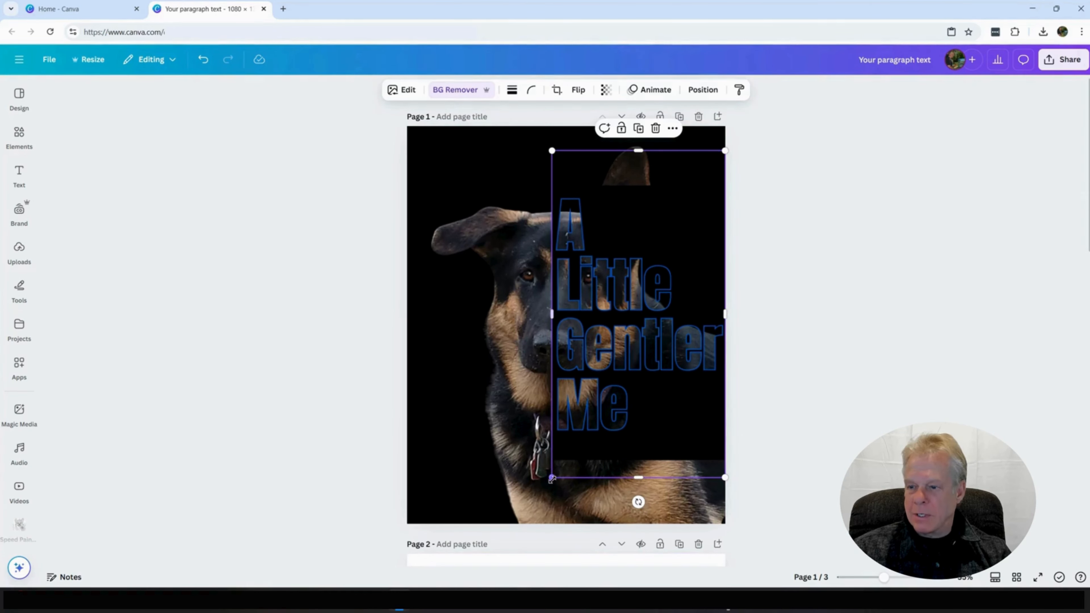
{"action": "left_click_drag", "start_coordinate": [552, 478], "coordinate": [567, 455]}
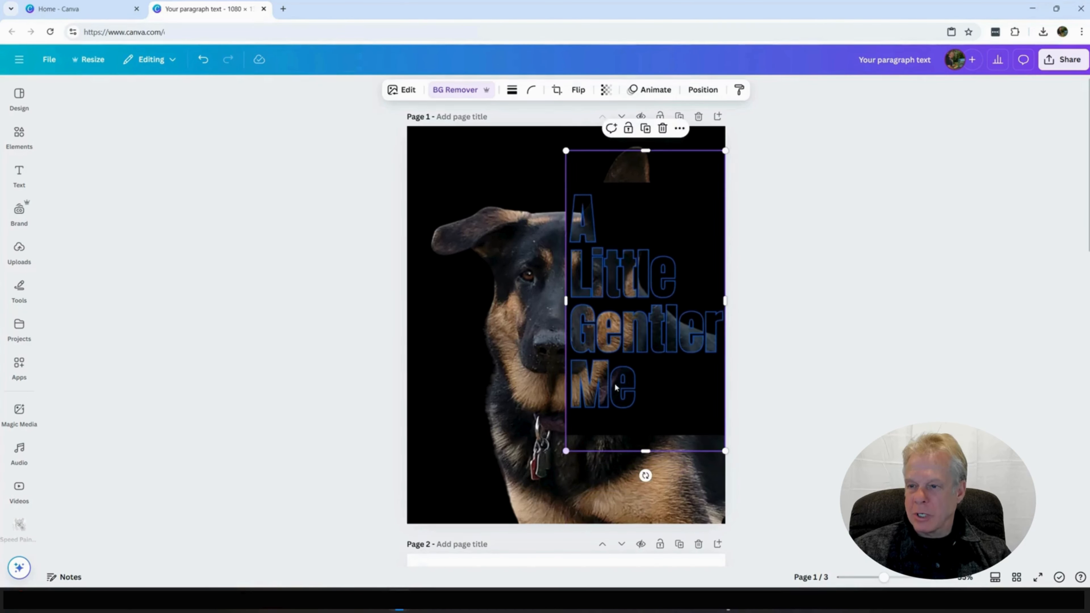
{"action": "mouse_move", "coordinate": [630, 364]}
{"action": "left_mouse_down"}
{"action": "mouse_move", "coordinate": [616, 378]}
{"action": "mouse_move", "coordinate": [621, 371]}
{"action": "left_mouse_up"}
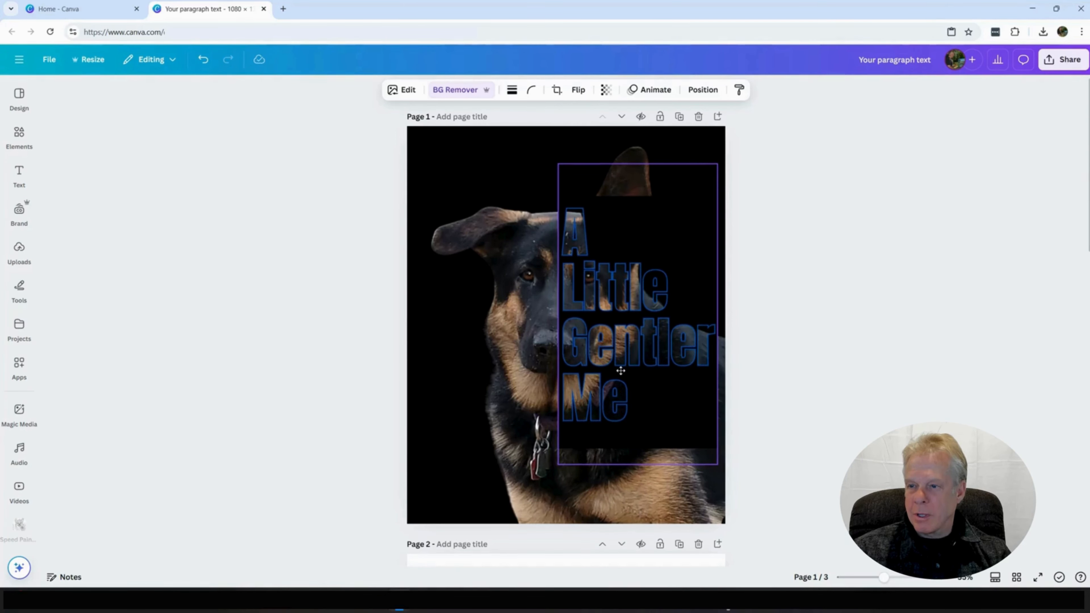
{"action": "left_click_drag", "start_coordinate": [622, 370], "coordinate": [621, 371]}
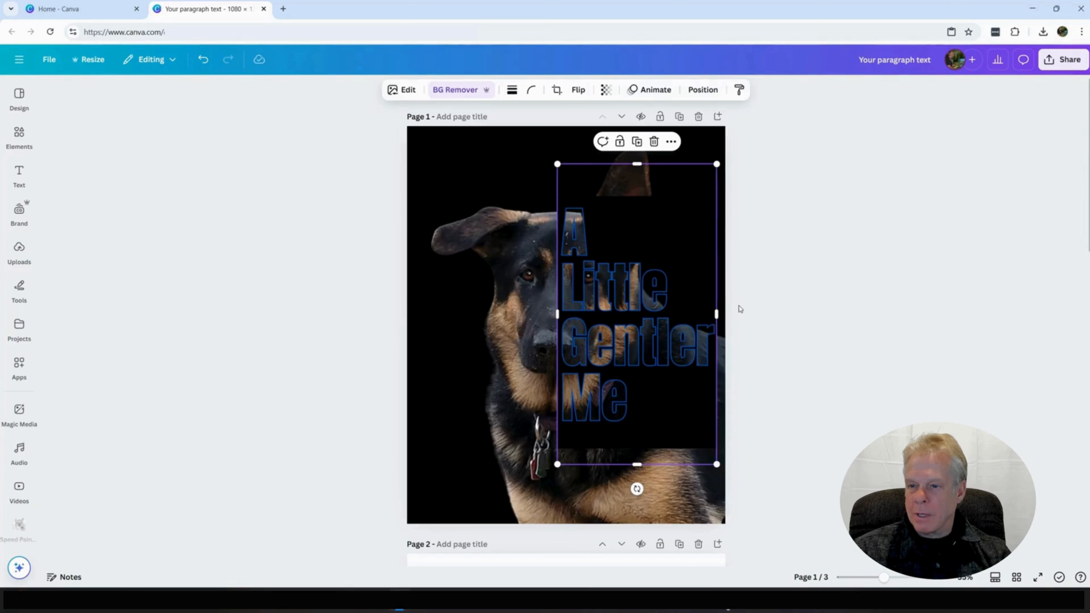
Step: Extend the text image's crop just past the page's right edge and crop the dog photo's left side up to the ear
{"action": "left_click_drag", "start_coordinate": [718, 314], "coordinate": [731, 315]}
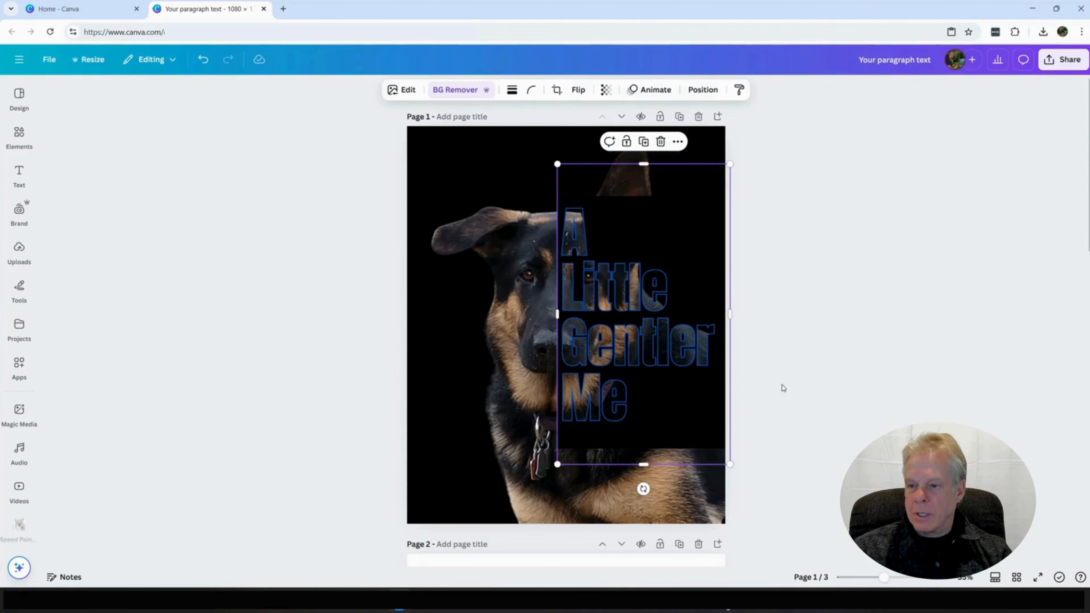
{"action": "left_click", "coordinate": [548, 507]}
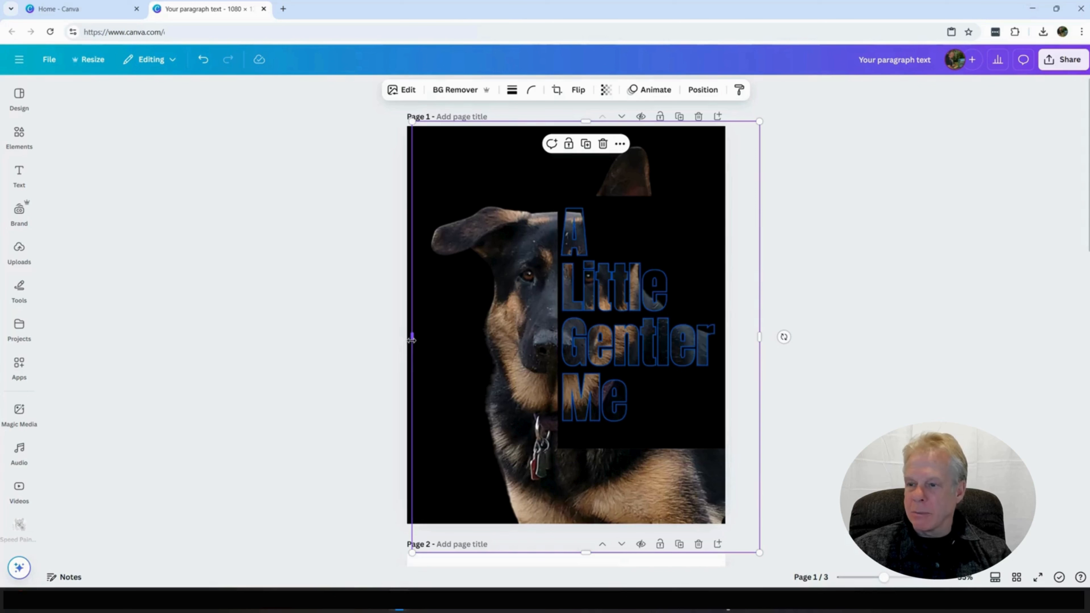
{"action": "left_click_drag", "start_coordinate": [416, 339], "coordinate": [434, 340]}
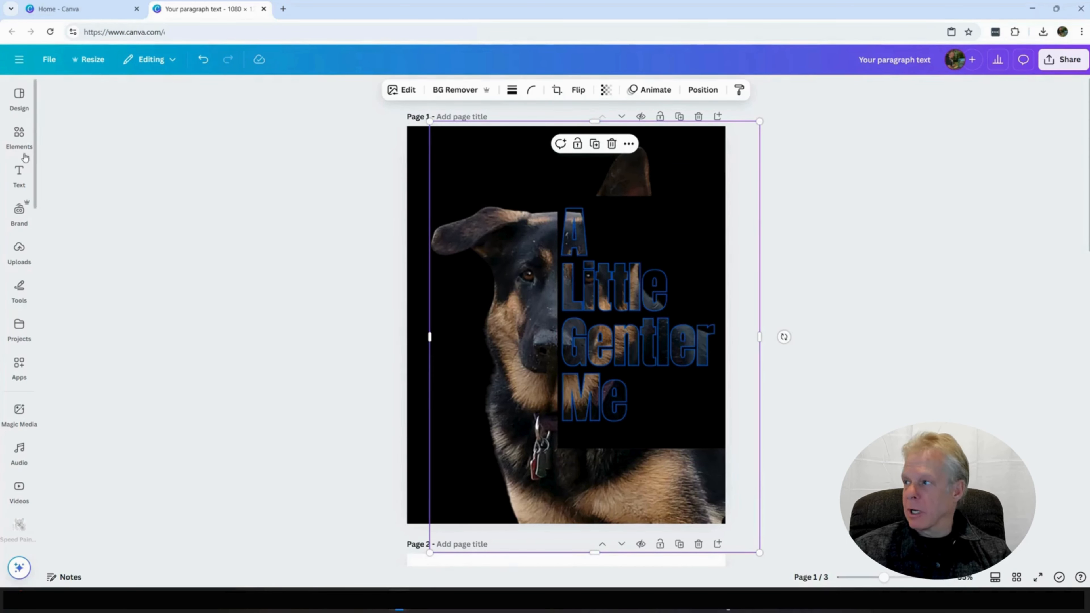
Step: Add a square frame, flatten and enlarge it to cover the dog's chest below the lettering past the page edge, and fill it with black
{"action": "left_click", "coordinate": [19, 137]}
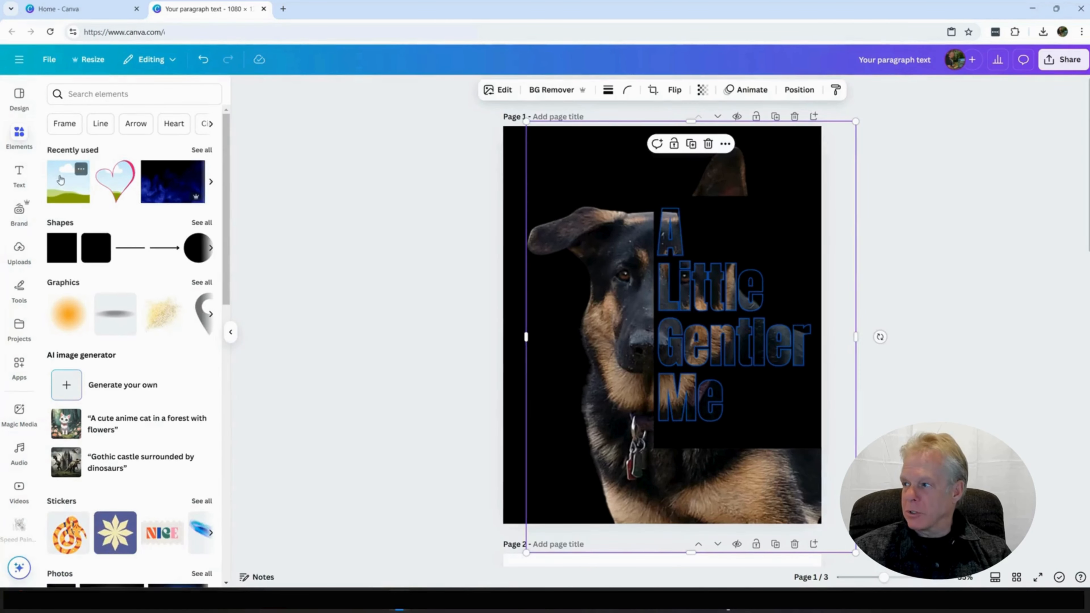
{"action": "left_click", "coordinate": [60, 179]}
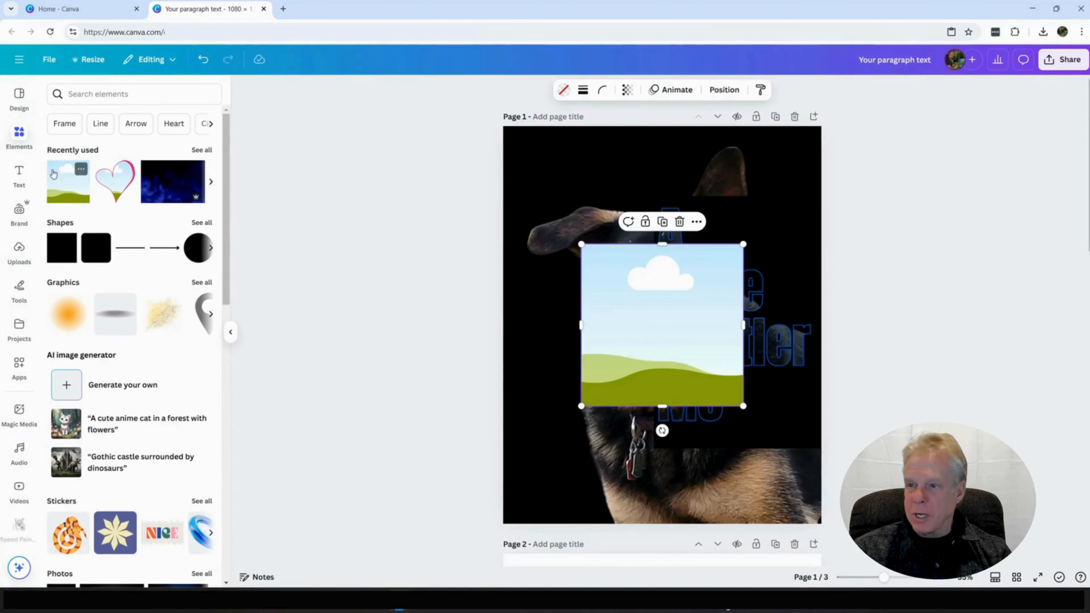
{"action": "left_click_drag", "start_coordinate": [665, 406], "coordinate": [740, 474]}
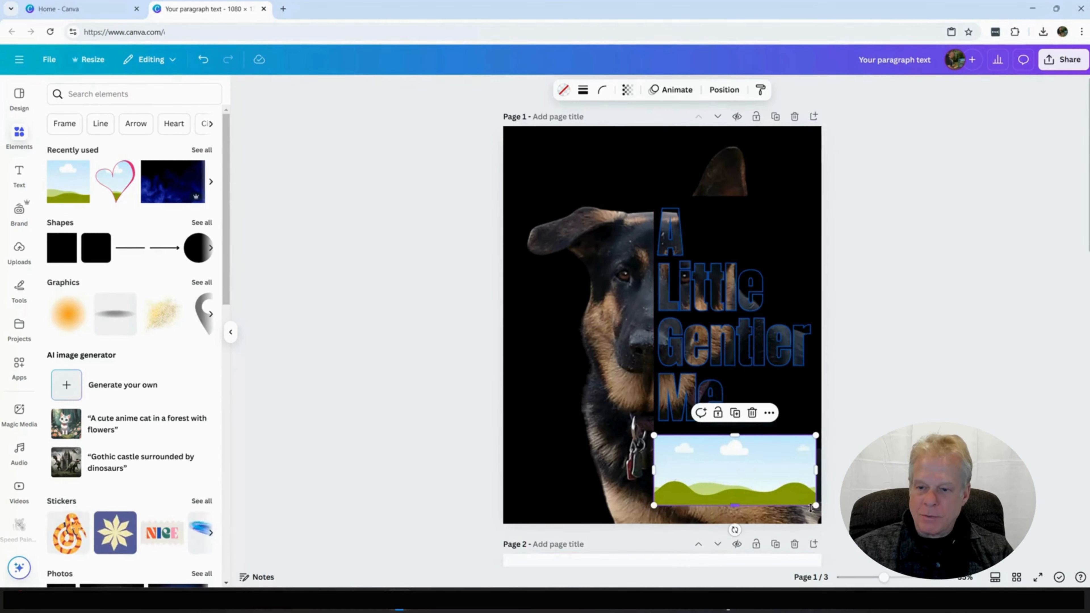
{"action": "left_click_drag", "start_coordinate": [815, 507], "coordinate": [854, 545]}
{"action": "left_click", "coordinate": [563, 91]}
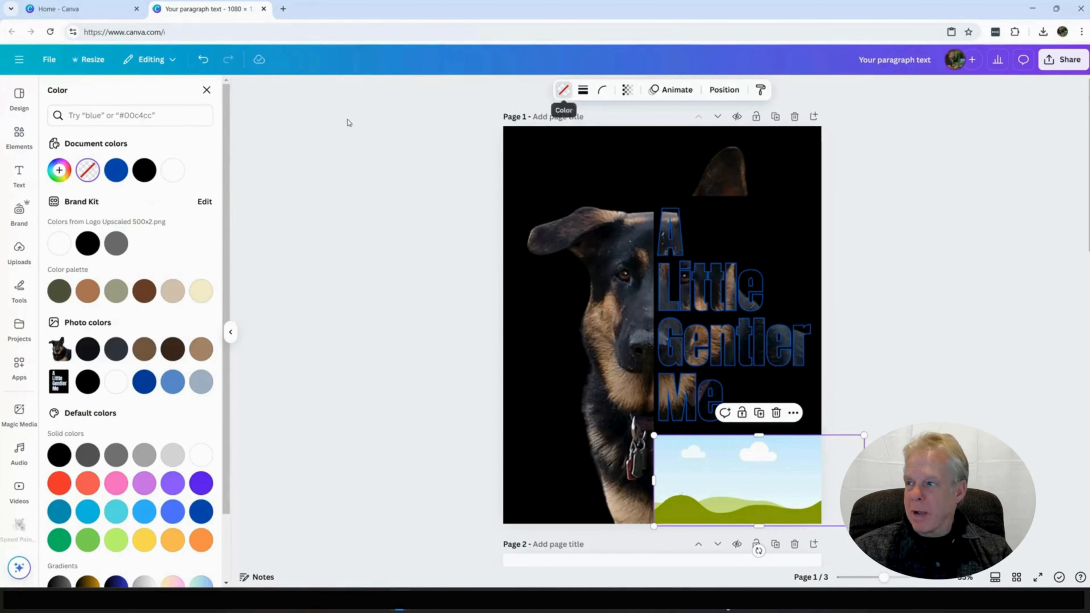
{"action": "left_click", "coordinate": [88, 244]}
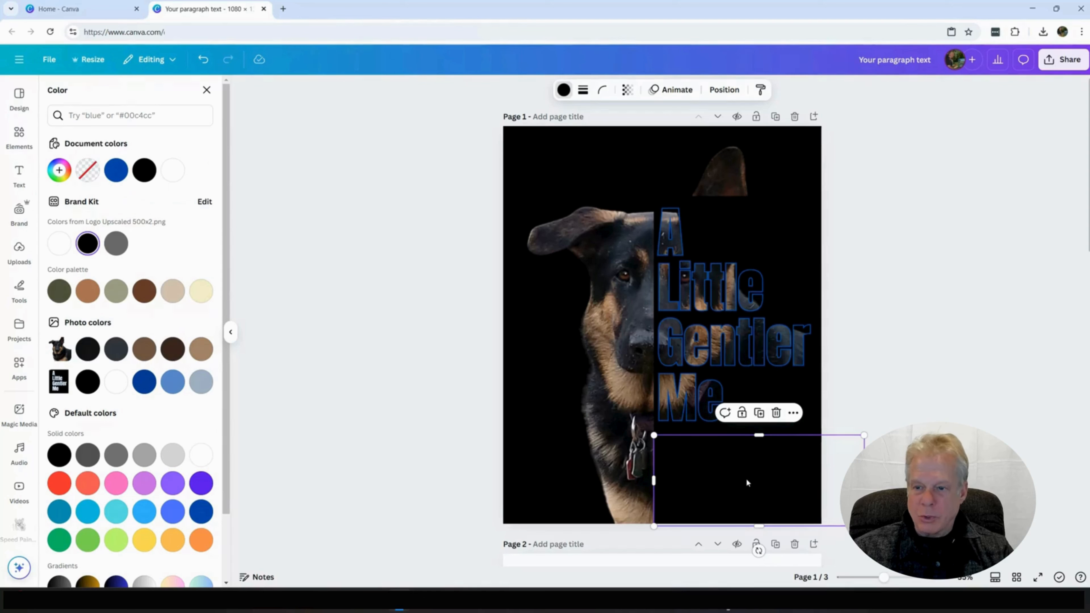
Step: Duplicate the black cover frame, place the copy over the exposed ear above the lettering, and trim its lower edge slightly
{"action": "left_click", "coordinate": [763, 416]}
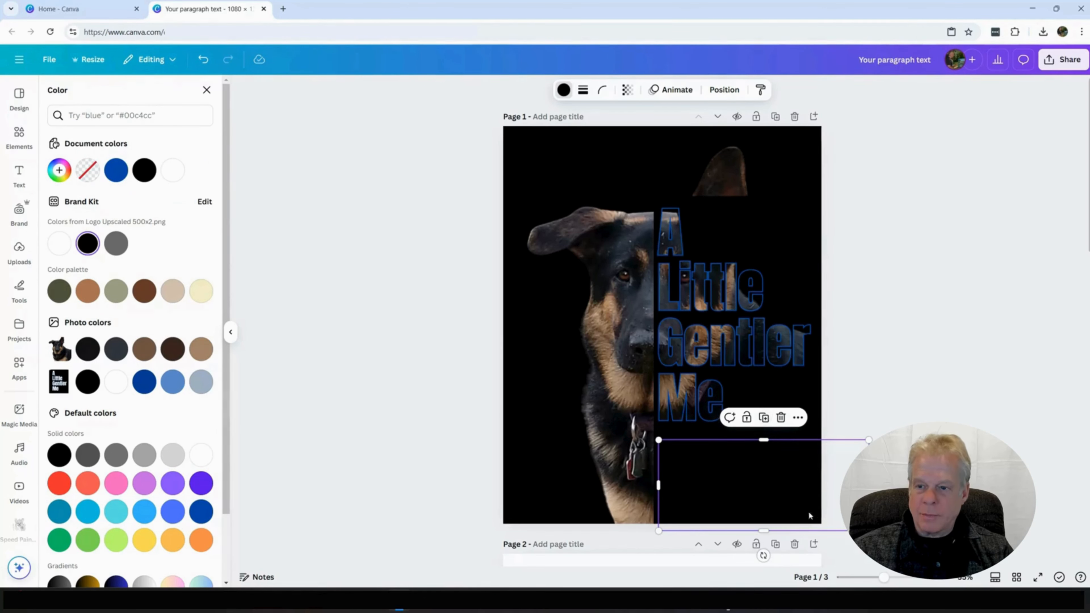
{"action": "left_click_drag", "start_coordinate": [810, 515], "coordinate": [790, 184]}
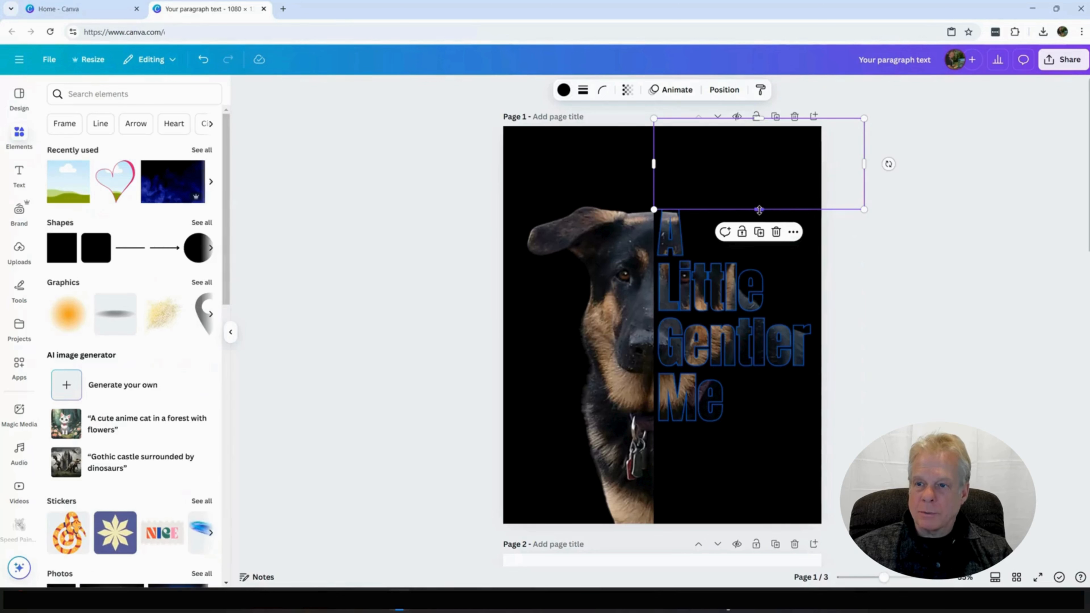
{"action": "left_click_drag", "start_coordinate": [760, 210], "coordinate": [760, 204]}
{"action": "left_click", "coordinate": [871, 271]}
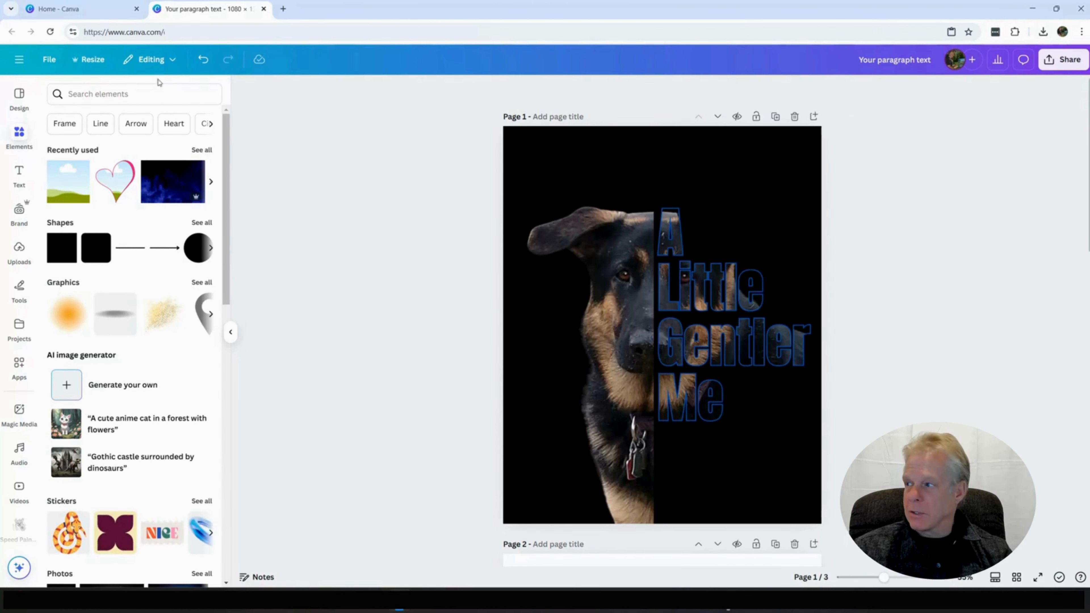
Step: Add an enlarged square frame over the dog's head and fill it with the dark blue photo from a "blue smoke background" search
{"action": "left_click_drag", "start_coordinate": [68, 180], "coordinate": [560, 228]}
{"action": "left_click_drag", "start_coordinate": [704, 365], "coordinate": [749, 410]}
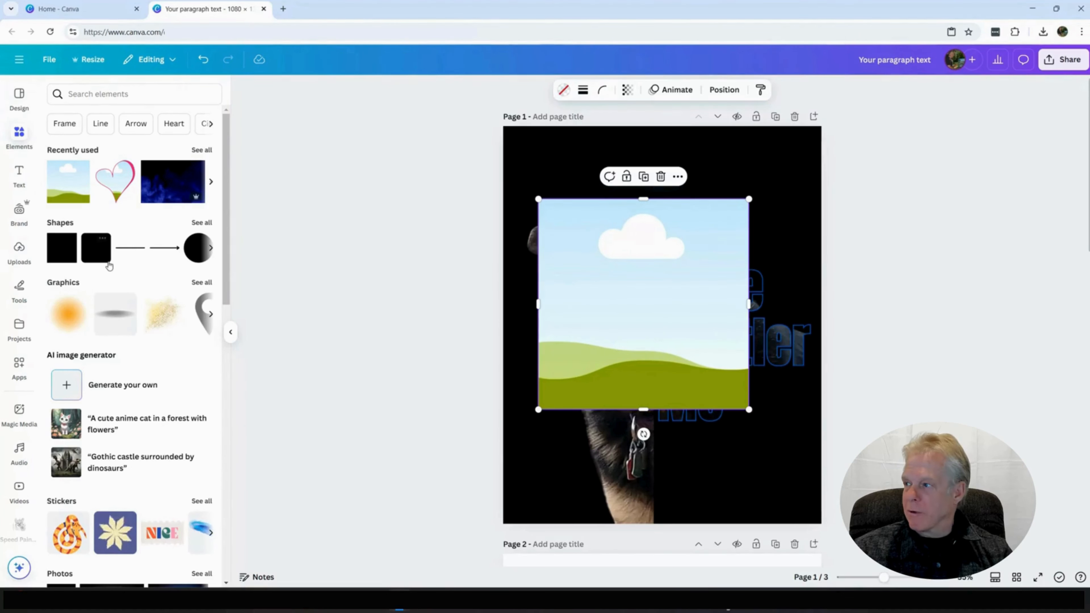
{"action": "left_click", "coordinate": [103, 94]}
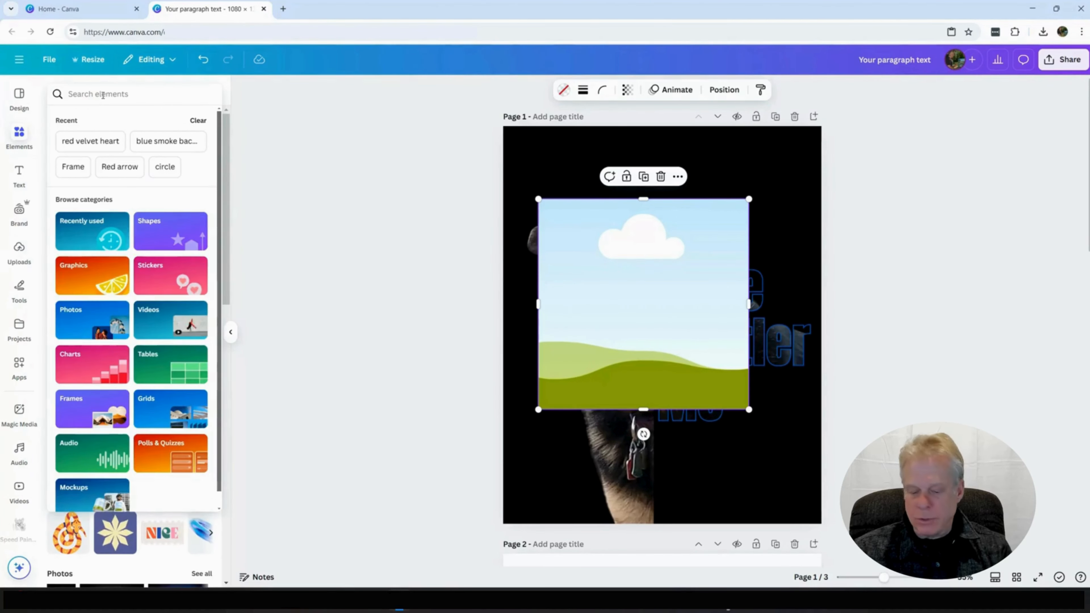
{"action": "type", "text": "blu"}
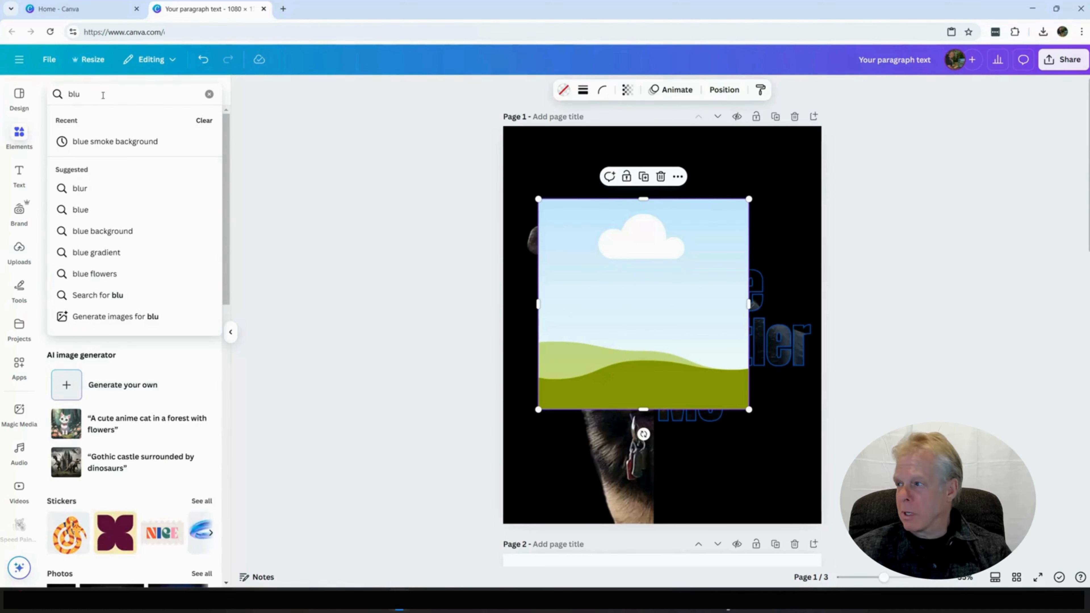
{"action": "left_click", "coordinate": [119, 142]}
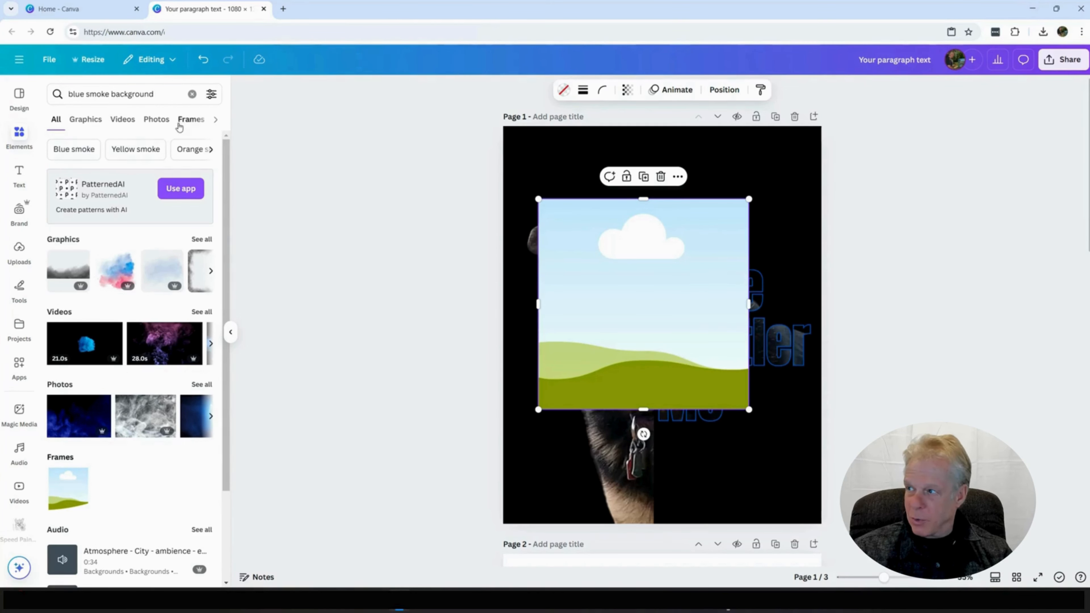
{"action": "left_click", "coordinate": [85, 420]}
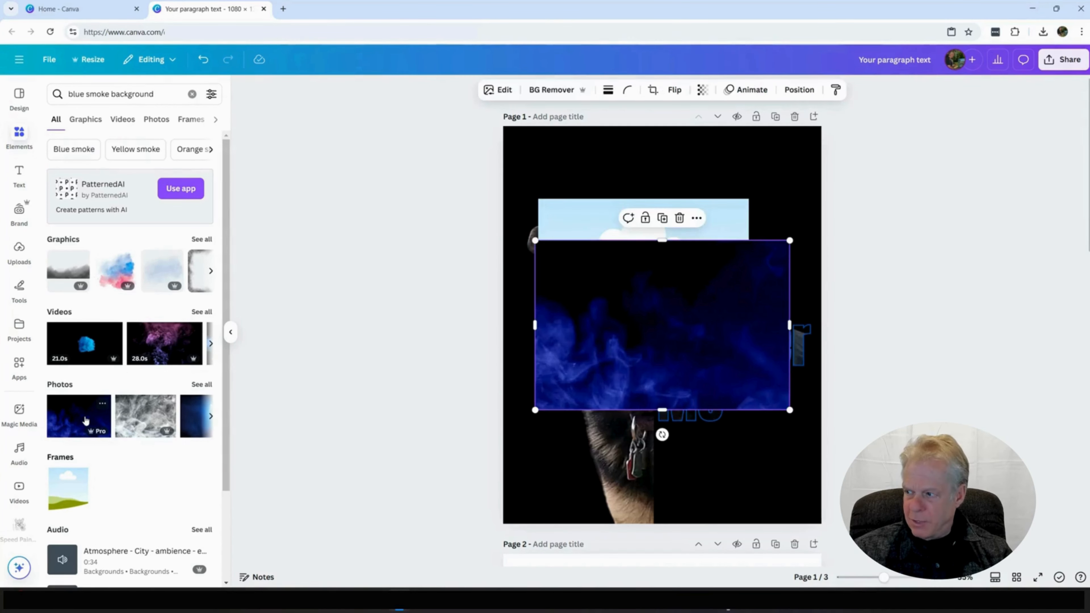
{"action": "left_click_drag", "start_coordinate": [625, 296], "coordinate": [694, 309]}
{"action": "left_click", "coordinate": [1088, 356]}
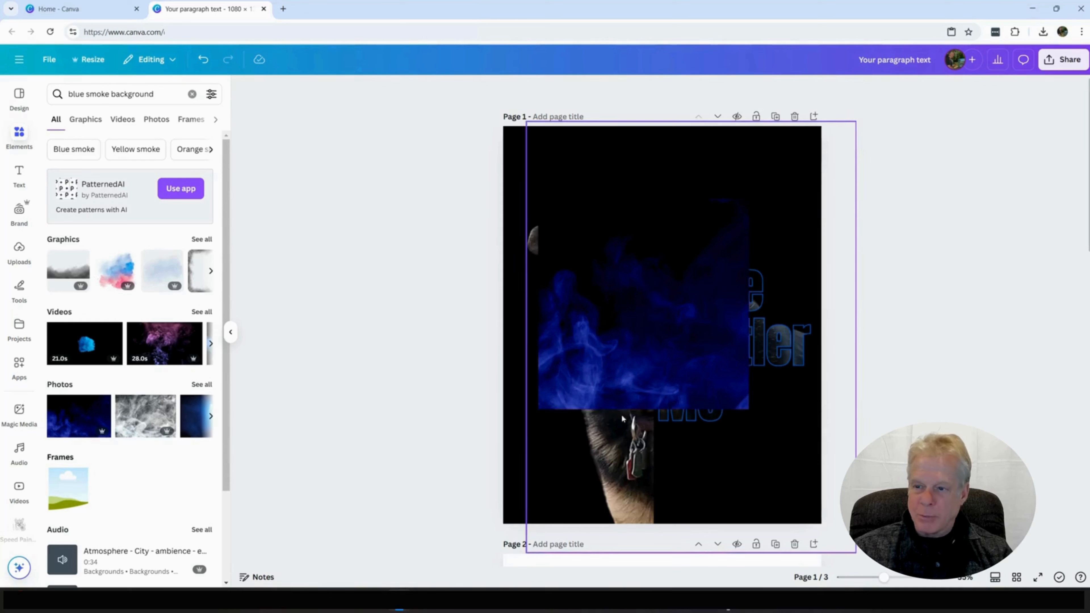
Step: Rotate the blue smoke frame 90° clockwise and place its layer directly behind the dog photo
{"action": "left_click", "coordinate": [677, 353]}
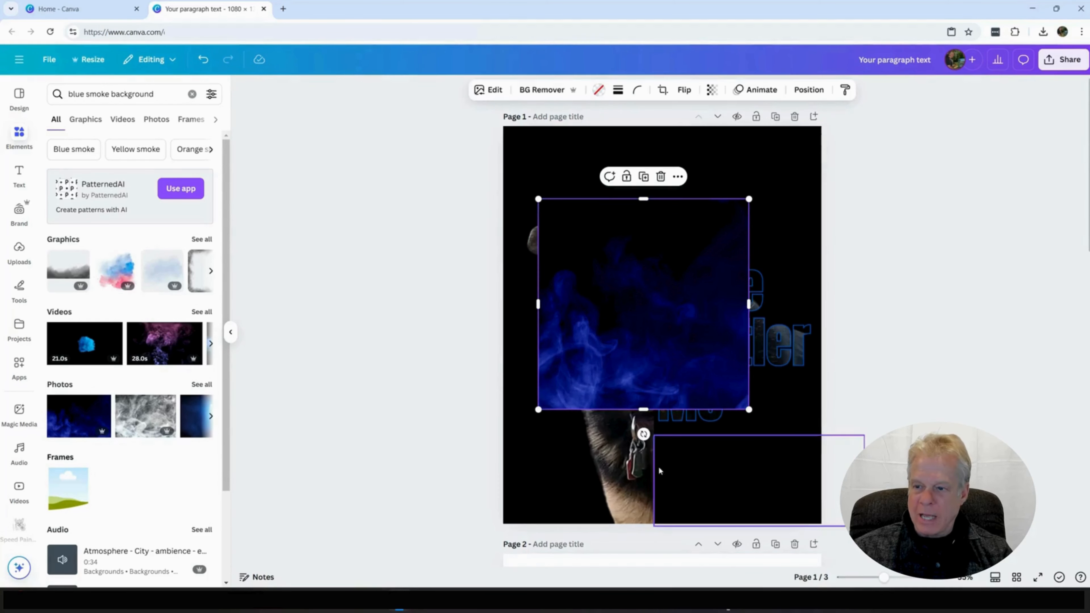
{"action": "left_click_drag", "start_coordinate": [642, 434], "coordinate": [515, 304]}
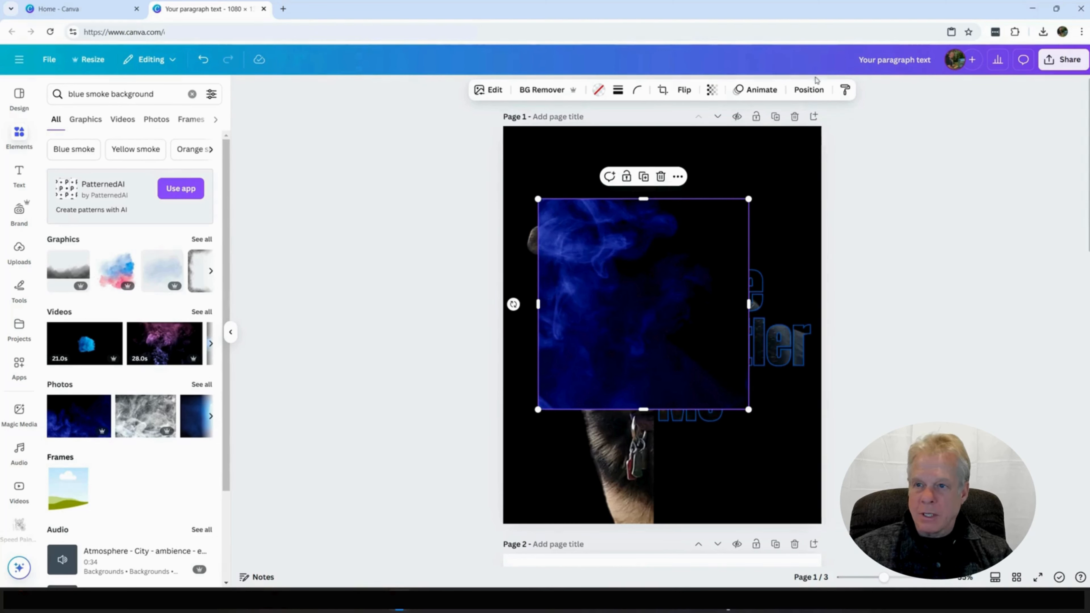
{"action": "left_click", "coordinate": [809, 89]}
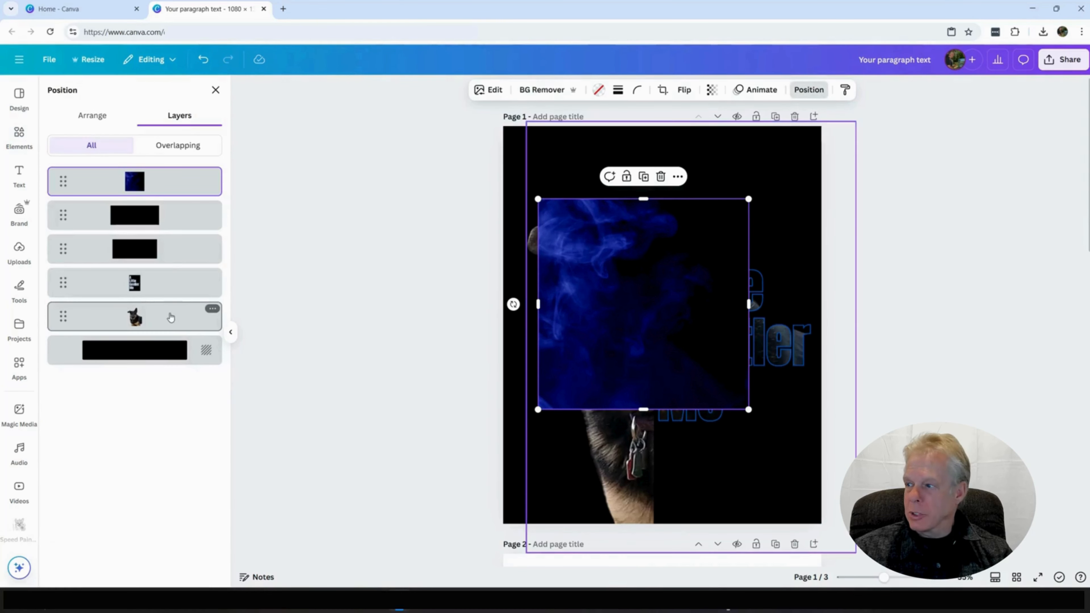
{"action": "left_click", "coordinate": [170, 317]}
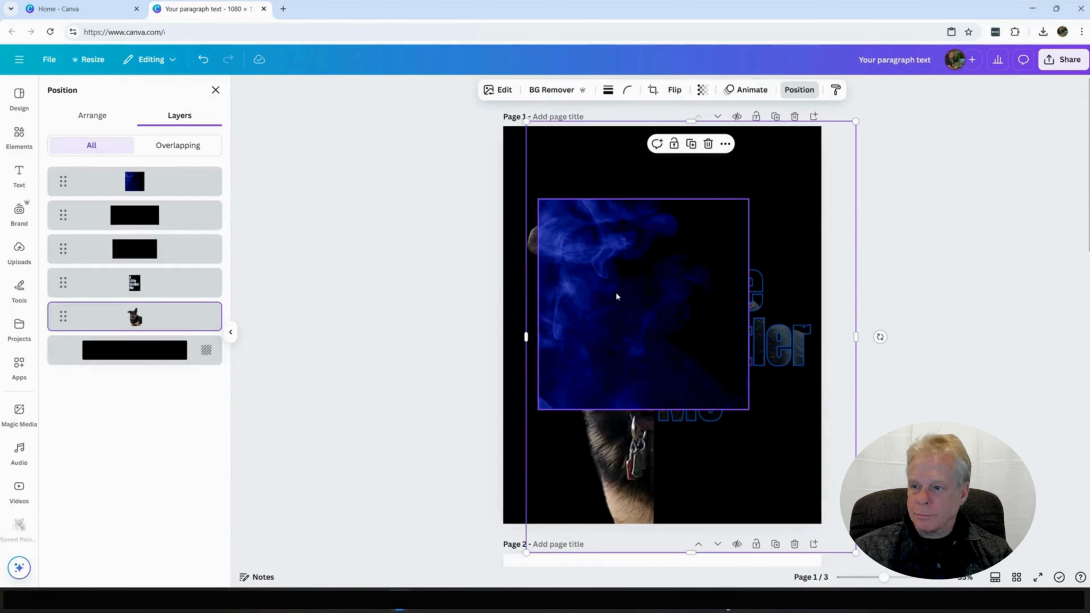
{"action": "left_click_drag", "start_coordinate": [168, 182], "coordinate": [169, 335]}
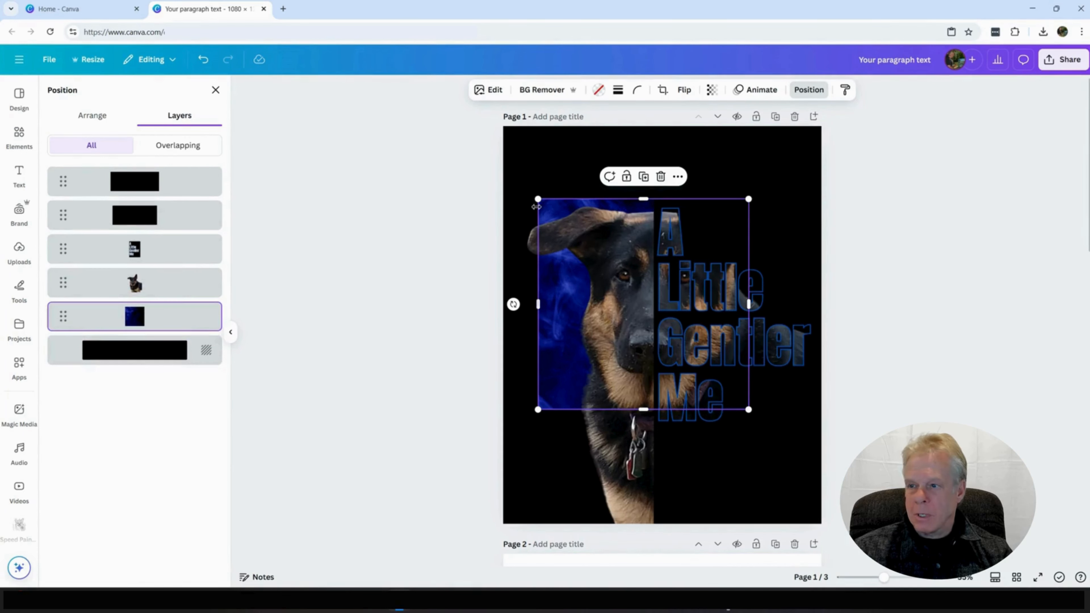
Step: Enlarge the smoke frame and extend its upper and lower edges so it covers the full page height behind the dog
{"action": "left_click_drag", "start_coordinate": [538, 198], "coordinate": [499, 159]}
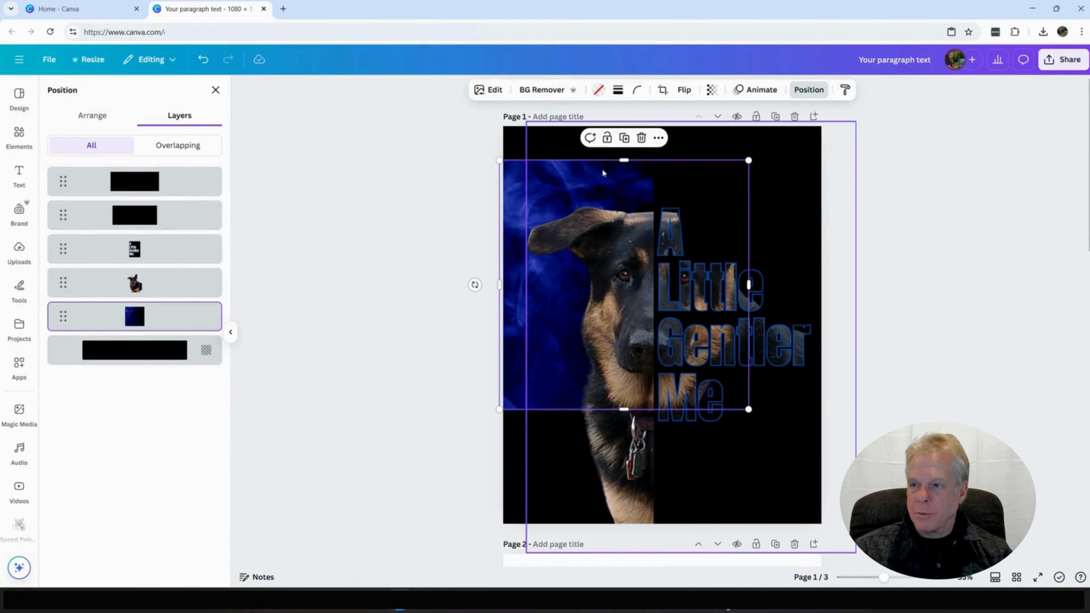
{"action": "left_click_drag", "start_coordinate": [625, 161], "coordinate": [625, 121]}
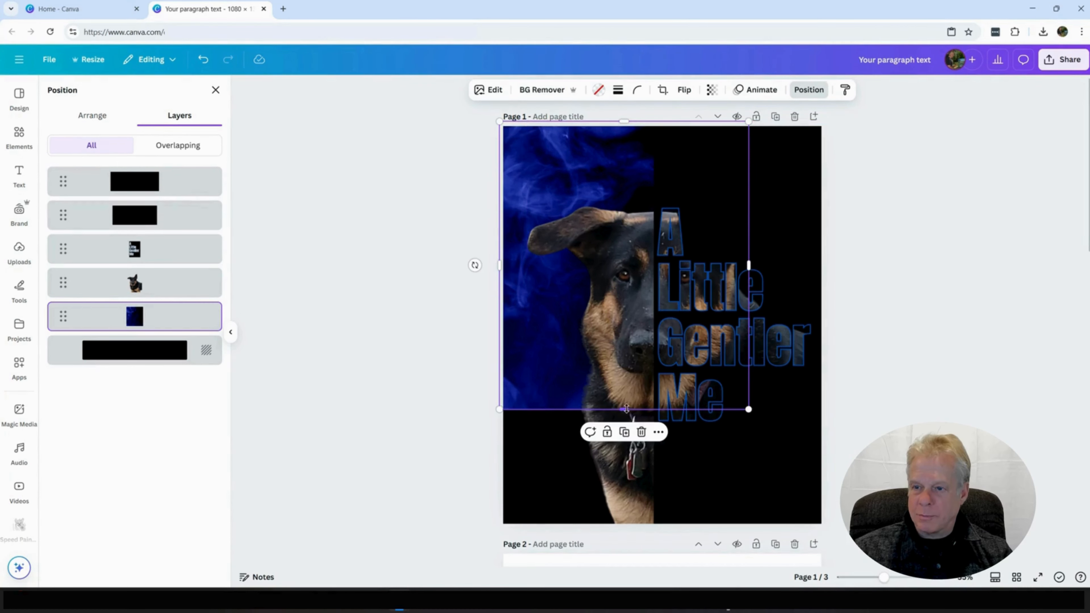
{"action": "left_click_drag", "start_coordinate": [626, 410], "coordinate": [626, 540]}
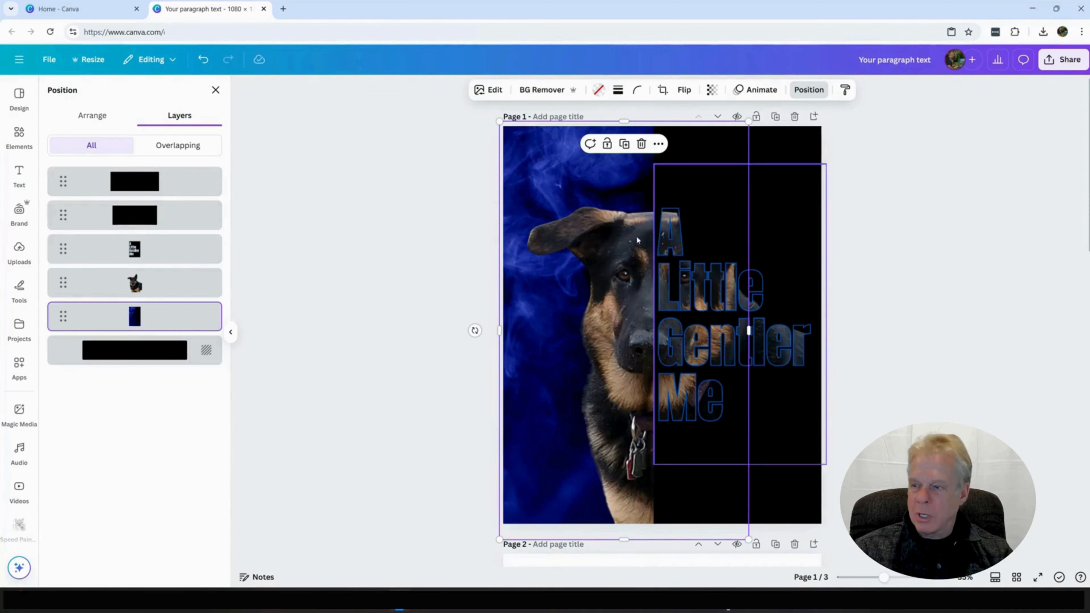
Step: Add a second square frame over the lettering and fill it with the same blue smoke photo
{"action": "left_click", "coordinate": [20, 136]}
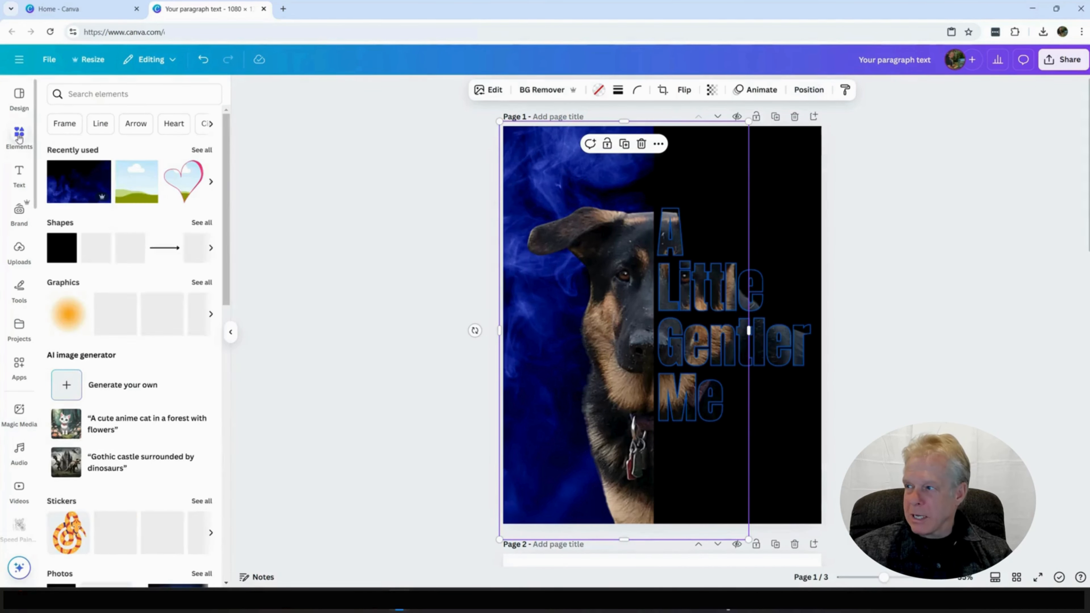
{"action": "left_click", "coordinate": [68, 181]}
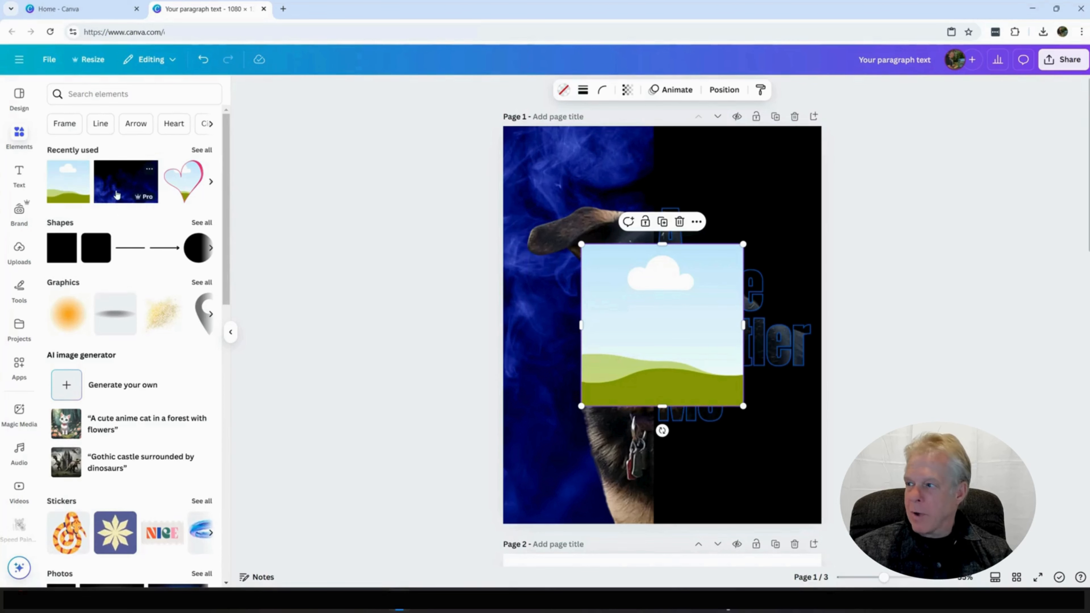
{"action": "left_click_drag", "start_coordinate": [126, 181], "coordinate": [705, 292]}
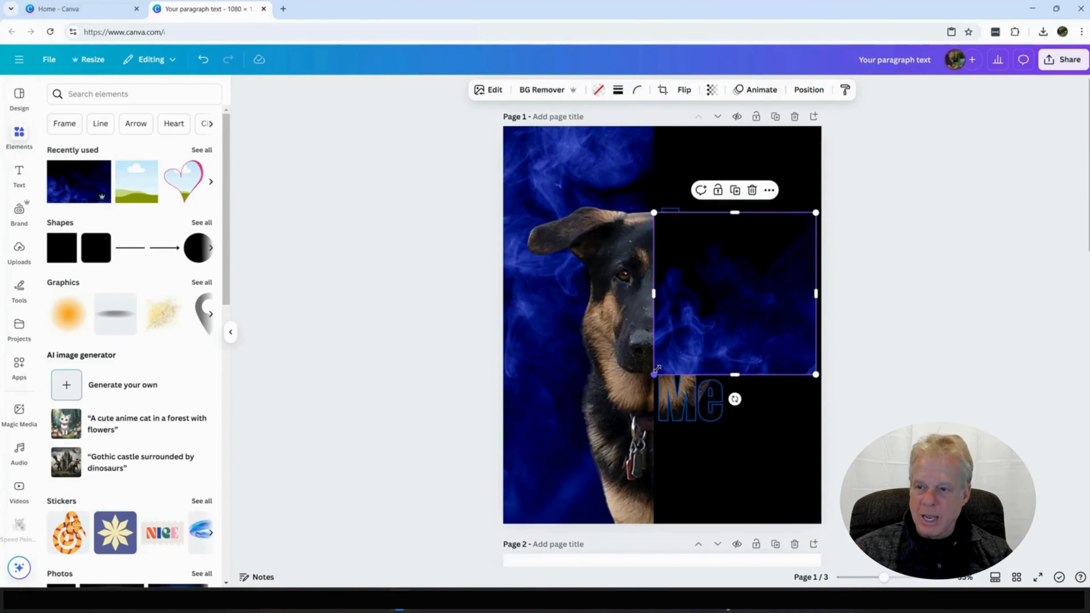
{"action": "left_click_drag", "start_coordinate": [700, 336], "coordinate": [744, 288]}
{"action": "double_click", "coordinate": [699, 334]}
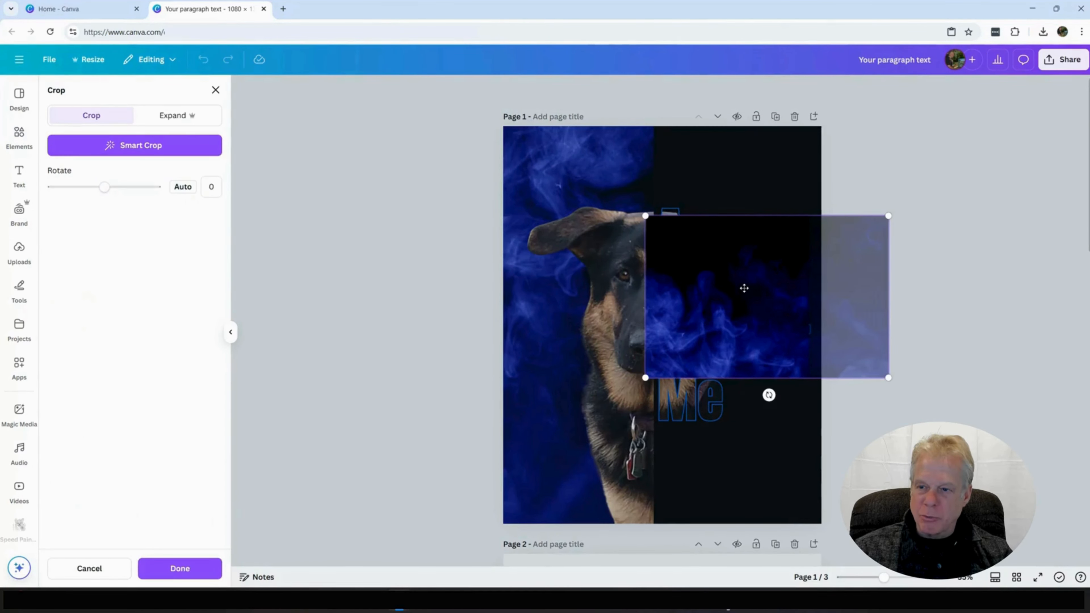
{"action": "left_click", "coordinate": [682, 446]}
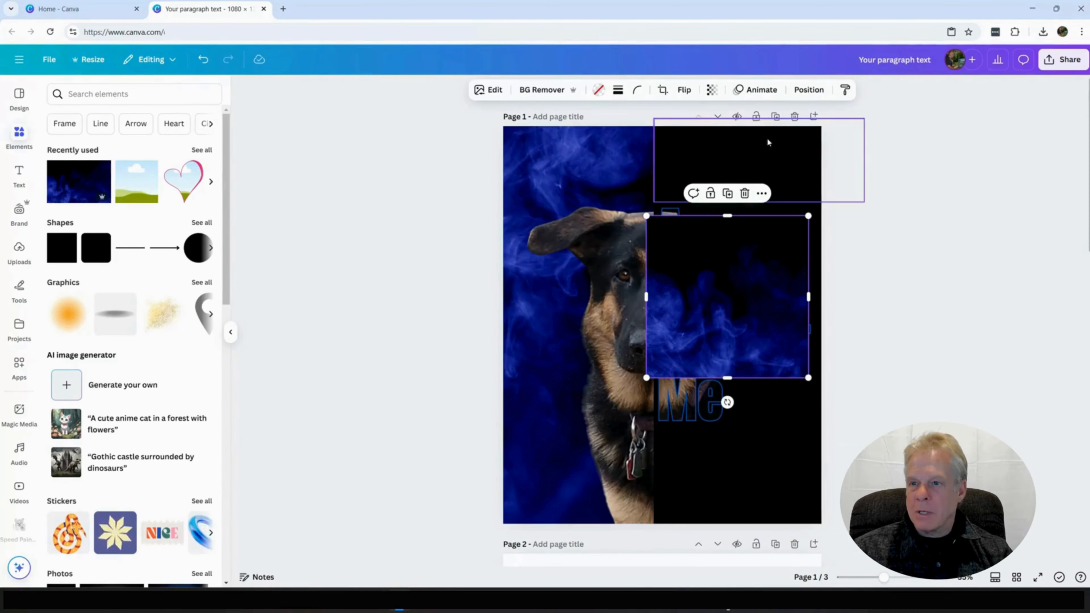
Step: Place the second smoke frame's layer directly behind the dog photo and shift it so smoke fills the empty parts of "Little" and "Gentler"
{"action": "left_click", "coordinate": [808, 91]}
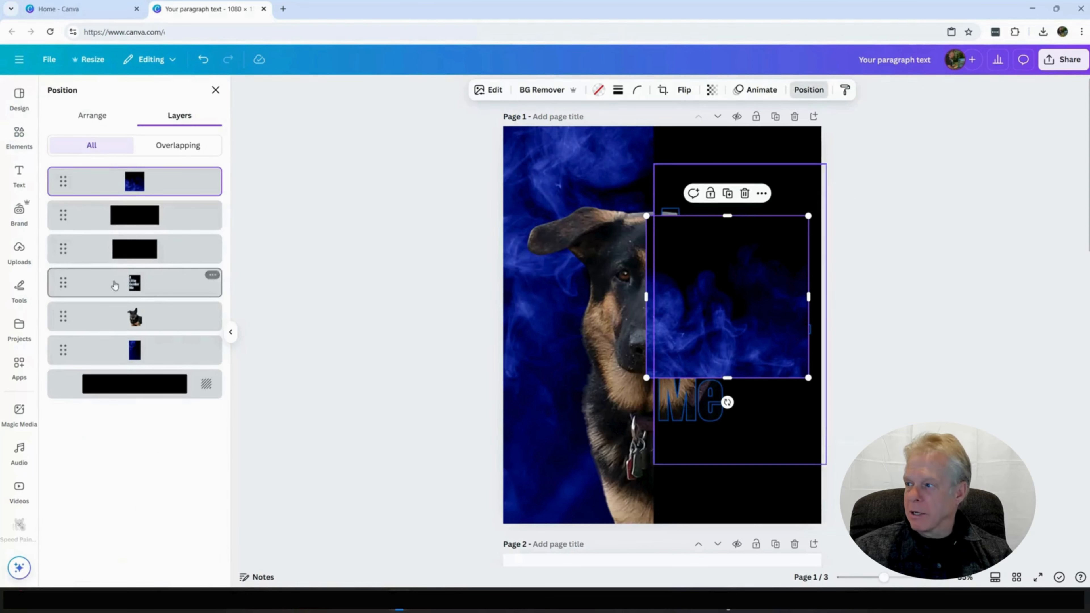
{"action": "left_click_drag", "start_coordinate": [156, 189], "coordinate": [154, 347]}
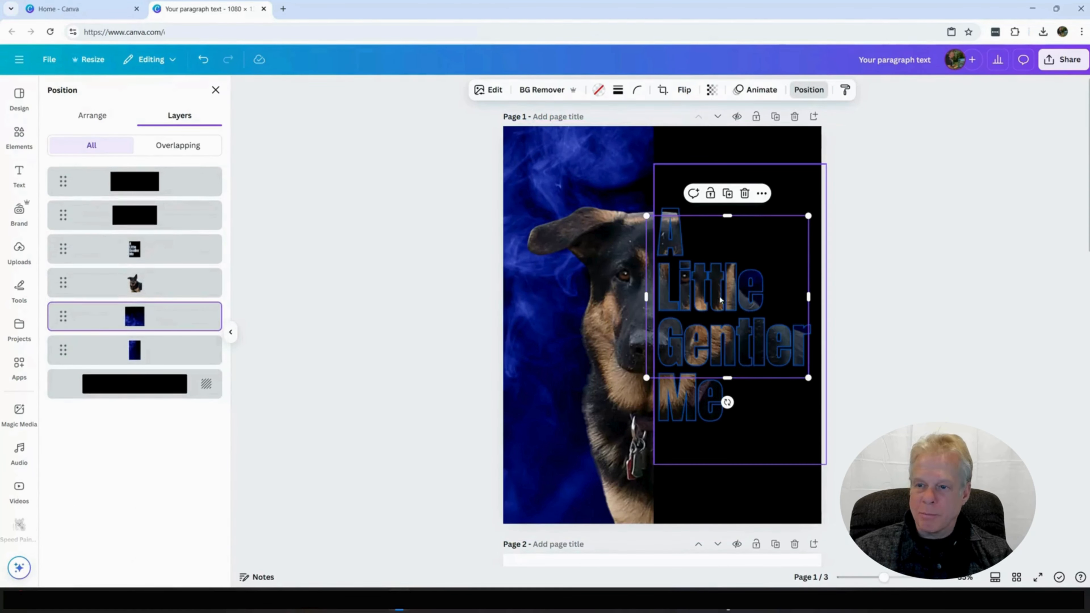
{"action": "left_click_drag", "start_coordinate": [704, 328], "coordinate": [727, 280]}
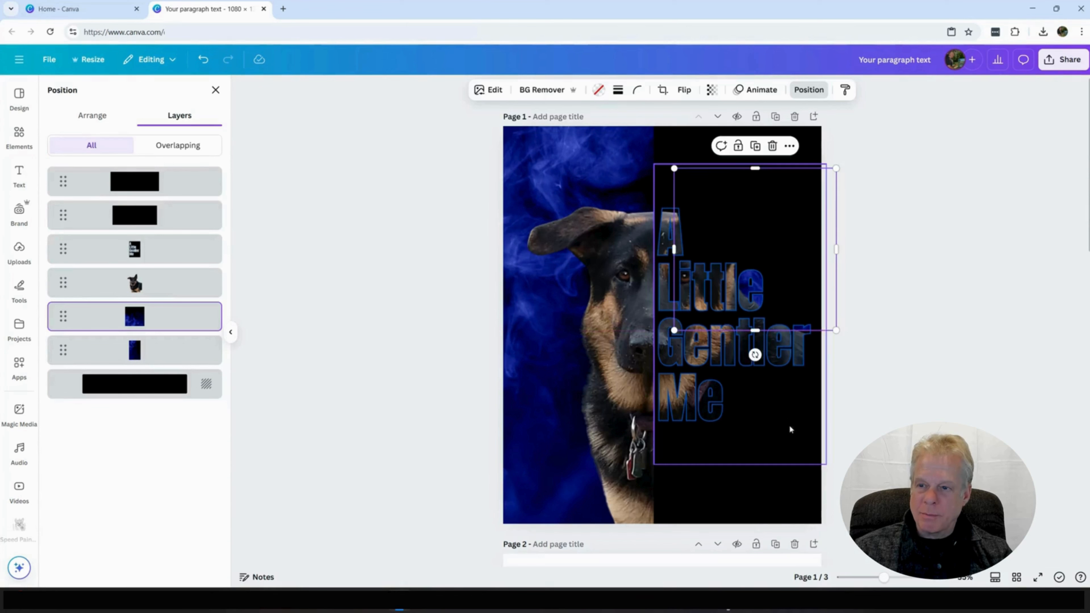
{"action": "left_click", "coordinate": [856, 403]}
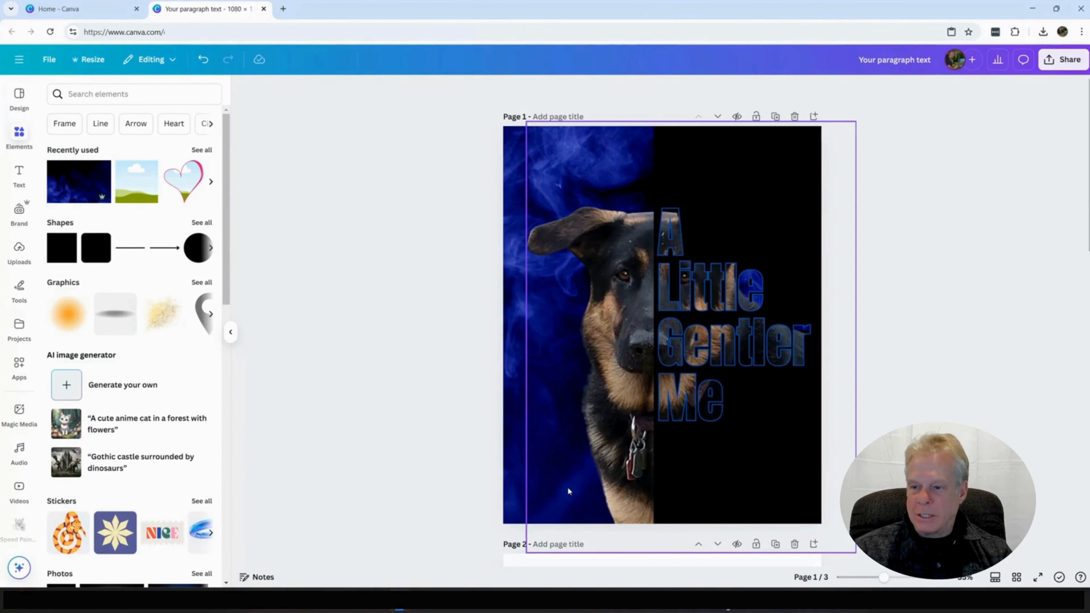
Step: Add a text box reading "Lacey" over the dog and enlarge it to font size 128
{"action": "key", "text": "t"}
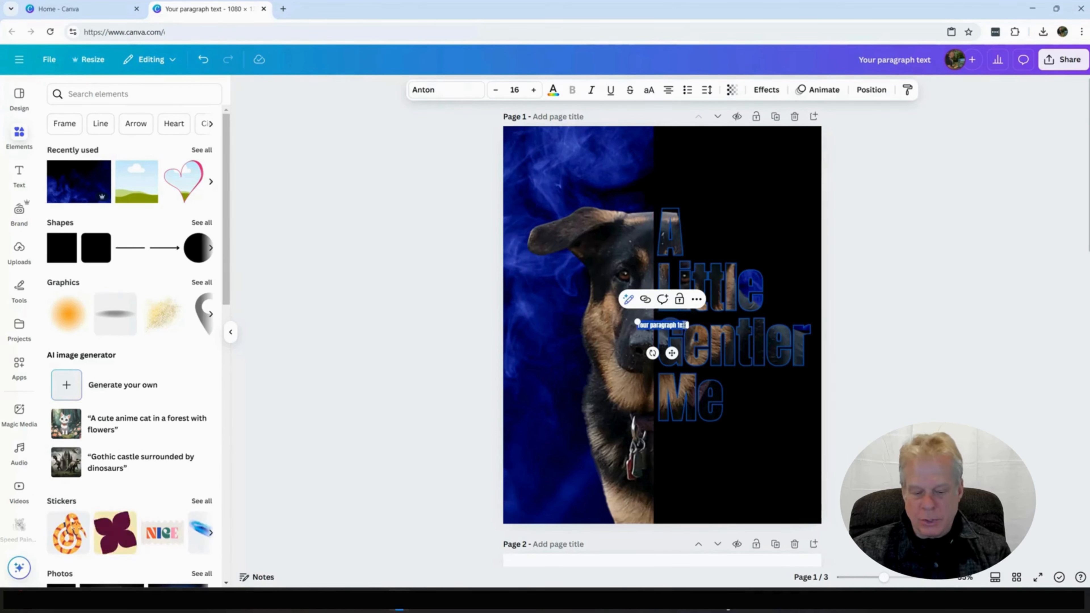
{"action": "key", "text": "BackSpace"}
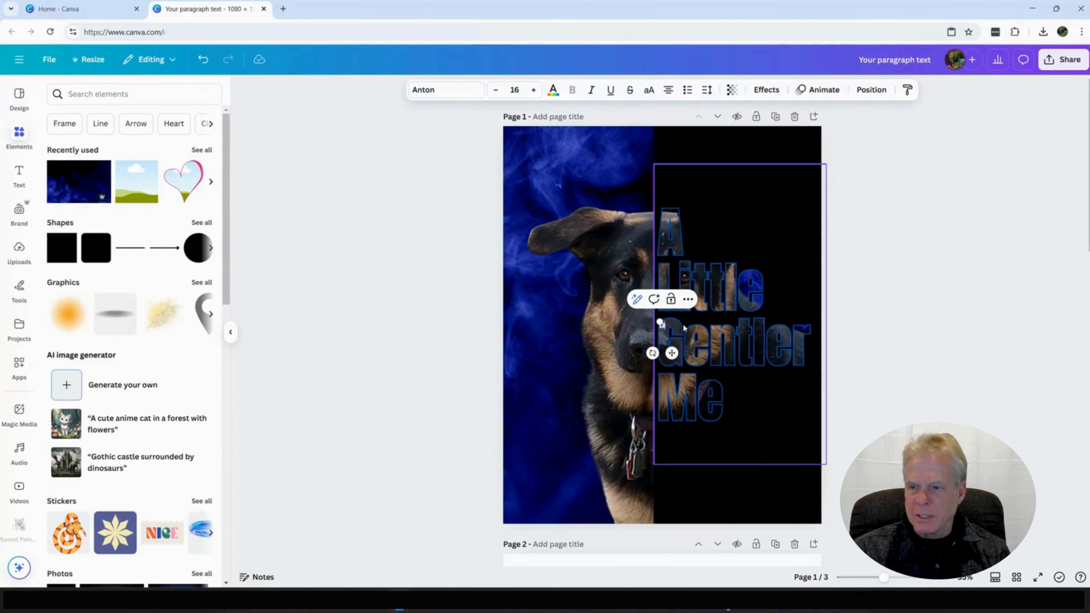
{"action": "type", "text": "Lacey"}
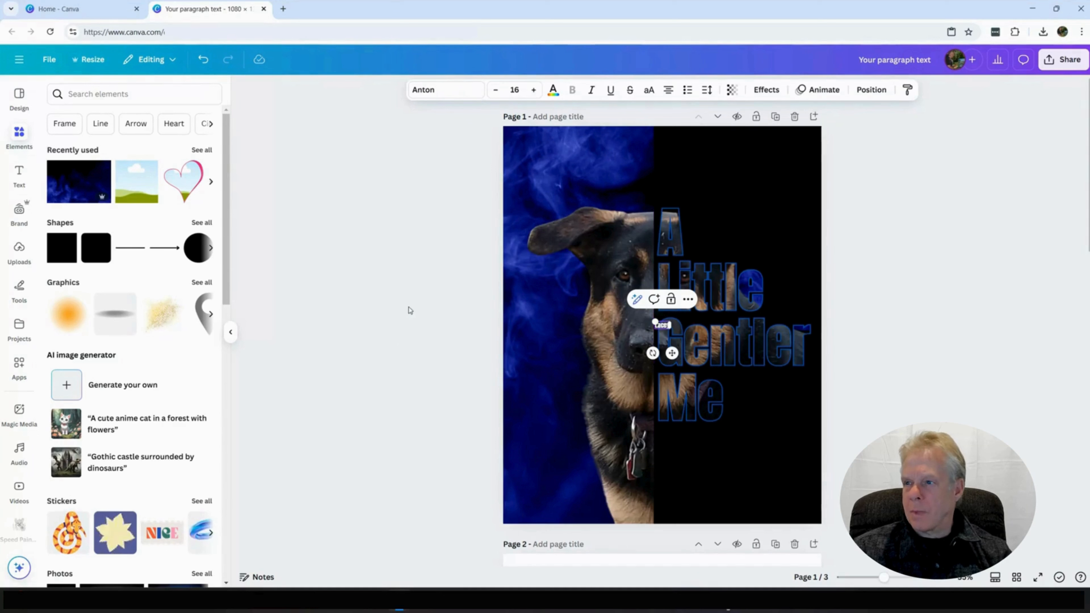
{"action": "left_click", "coordinate": [535, 90]}
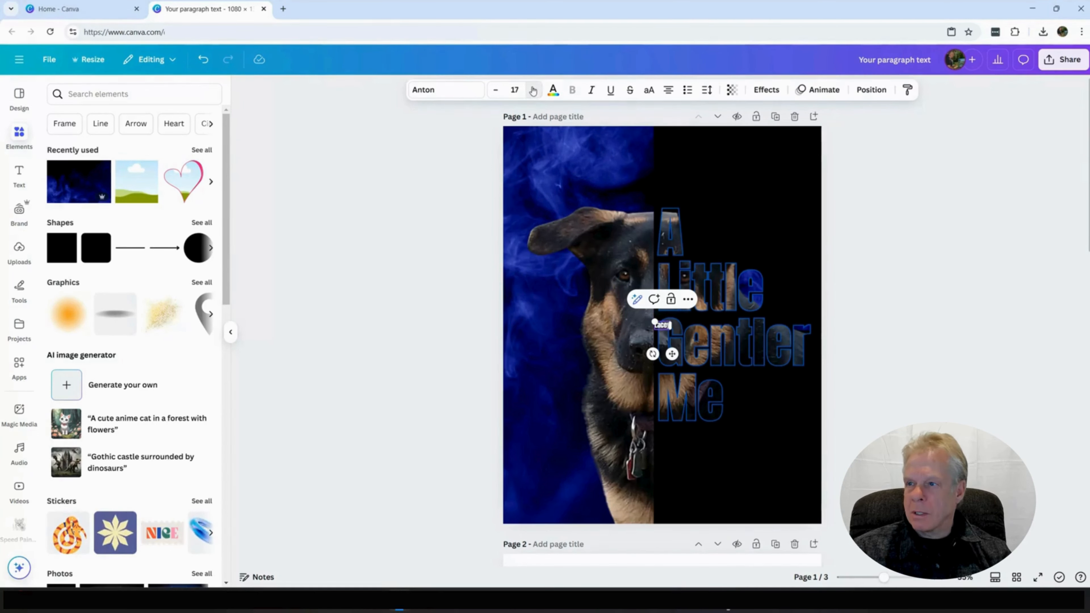
{"action": "left_click", "coordinate": [535, 91]}
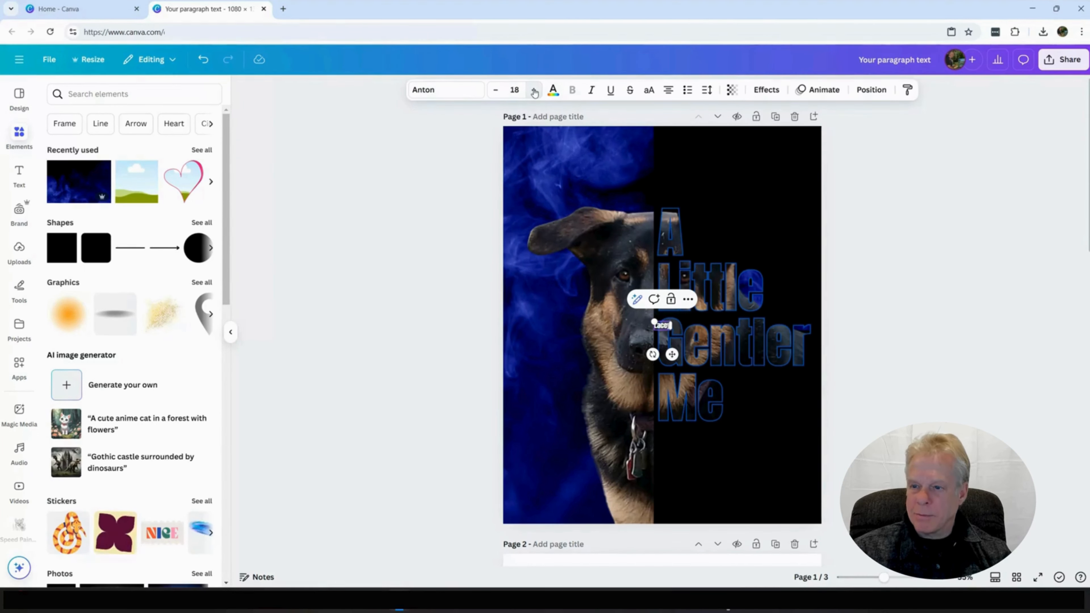
{"action": "left_click_drag", "start_coordinate": [534, 91], "coordinate": [534, 92]}
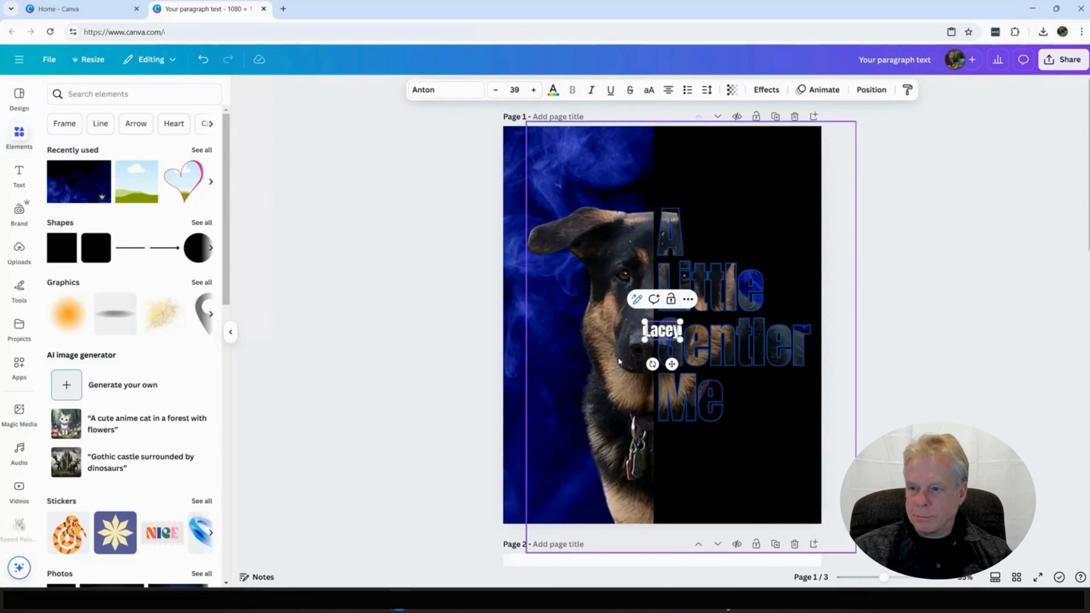
{"action": "left_click_drag", "start_coordinate": [646, 339], "coordinate": [563, 381]}
Step: Change the font of the "Lacey" text to Feeling Passionate
{"action": "left_click", "coordinate": [469, 86]}
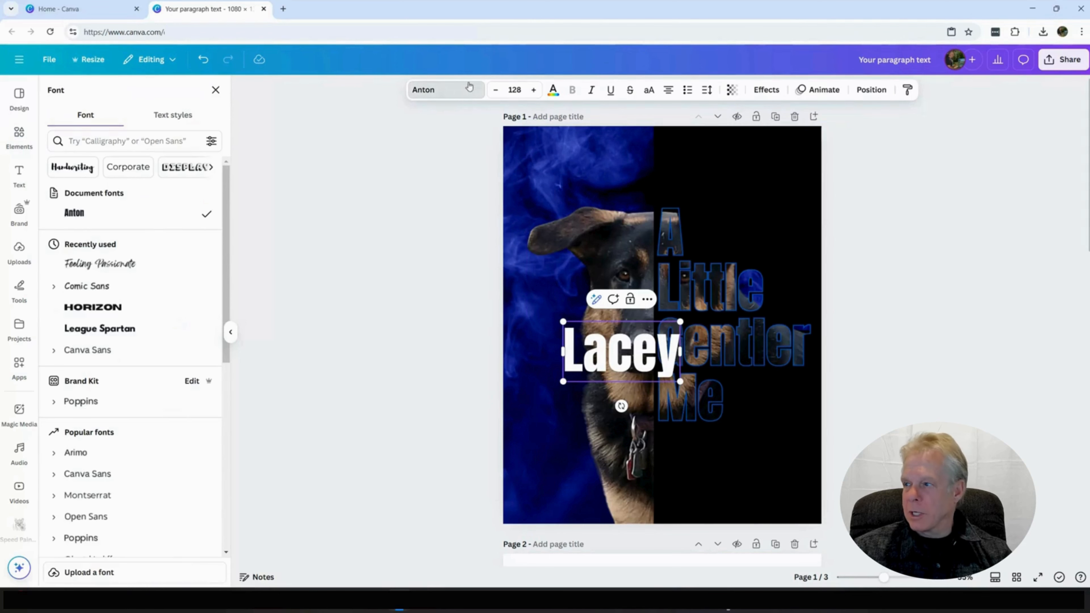
{"action": "left_click", "coordinate": [126, 263]}
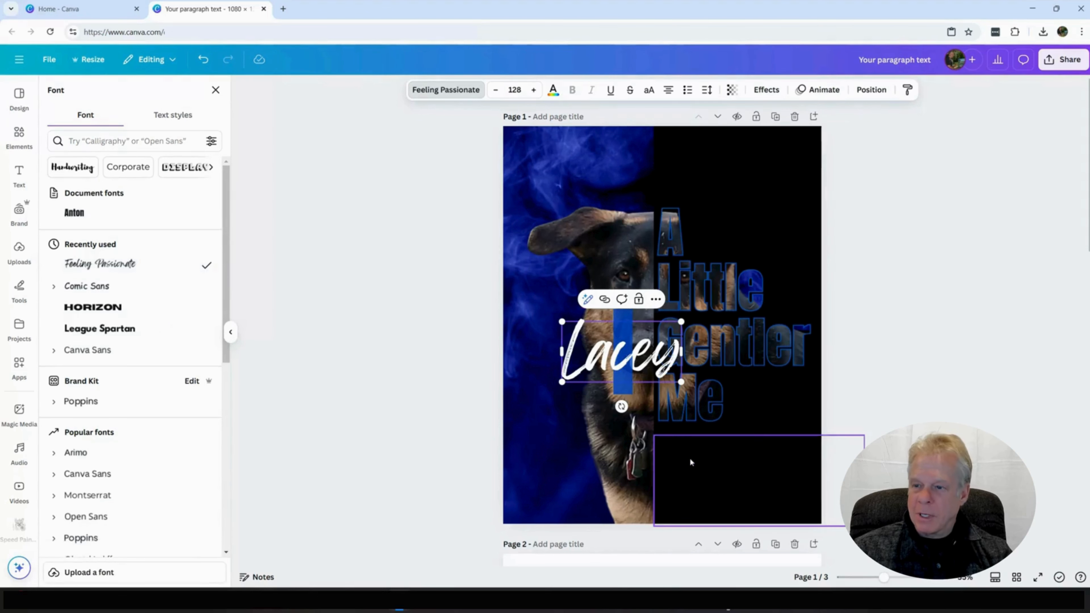
{"action": "left_click", "coordinate": [692, 460]}
Step: Move the "Lacey" text below "Me" across the dog's chest and tilt it slightly counterclockwise
{"action": "left_click", "coordinate": [625, 380]}
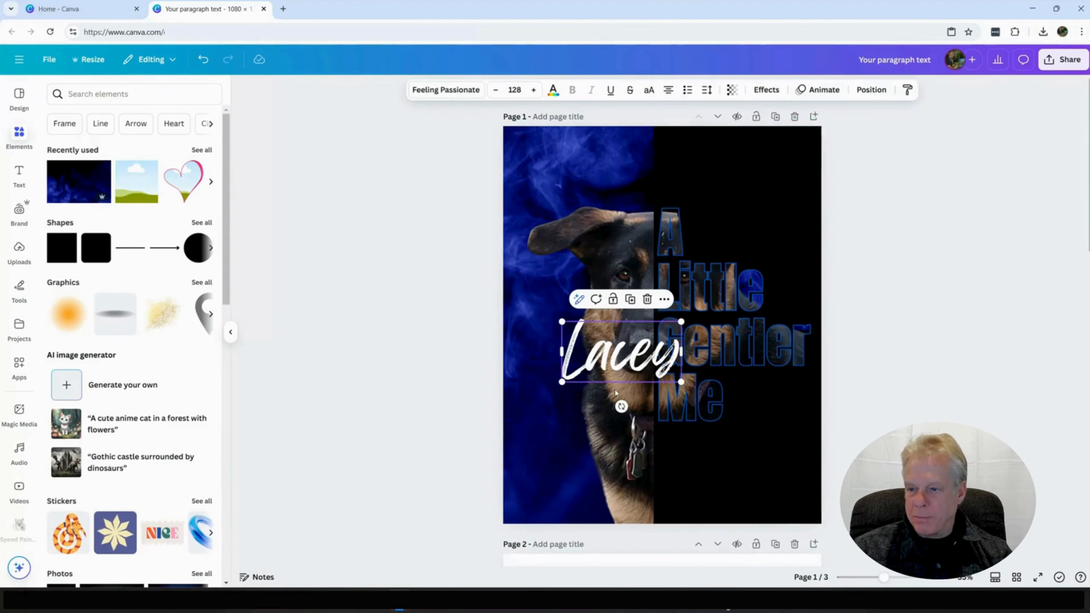
{"action": "left_click_drag", "start_coordinate": [631, 356], "coordinate": [672, 467]}
{"action": "left_click_drag", "start_coordinate": [662, 519], "coordinate": [677, 517]}
{"action": "left_click_drag", "start_coordinate": [659, 466], "coordinate": [666, 456]}
{"action": "left_click", "coordinate": [765, 463]}
{"action": "left_click", "coordinate": [879, 397]}
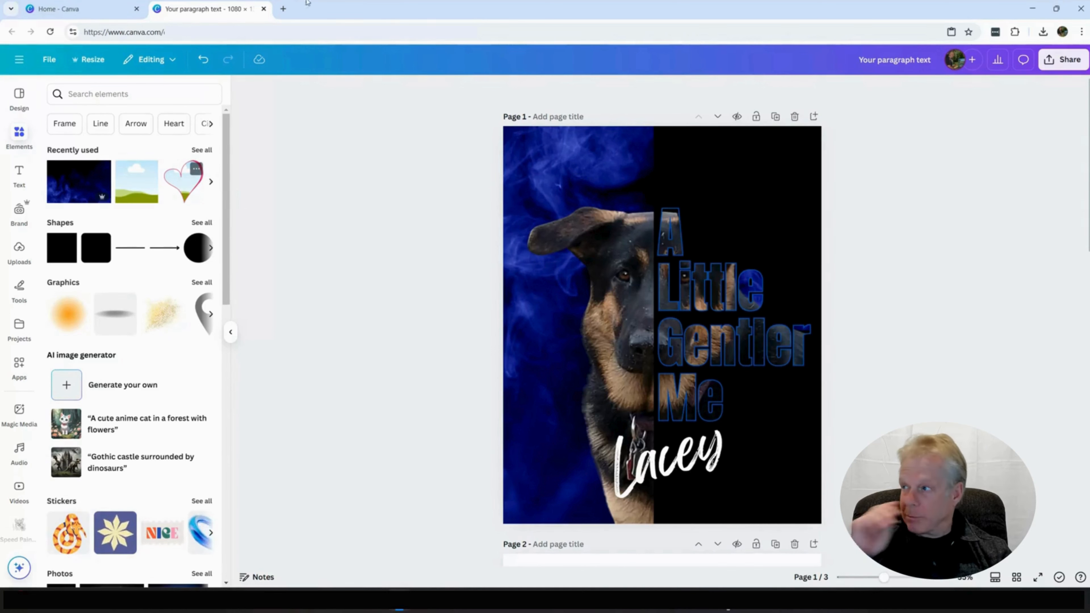
Step: Search elements for "red velvet heart", add the pink-outlined heart frame above the lettering, tilt it about 43° clockwise and shrink it slightly
{"action": "left_click", "coordinate": [91, 94]}
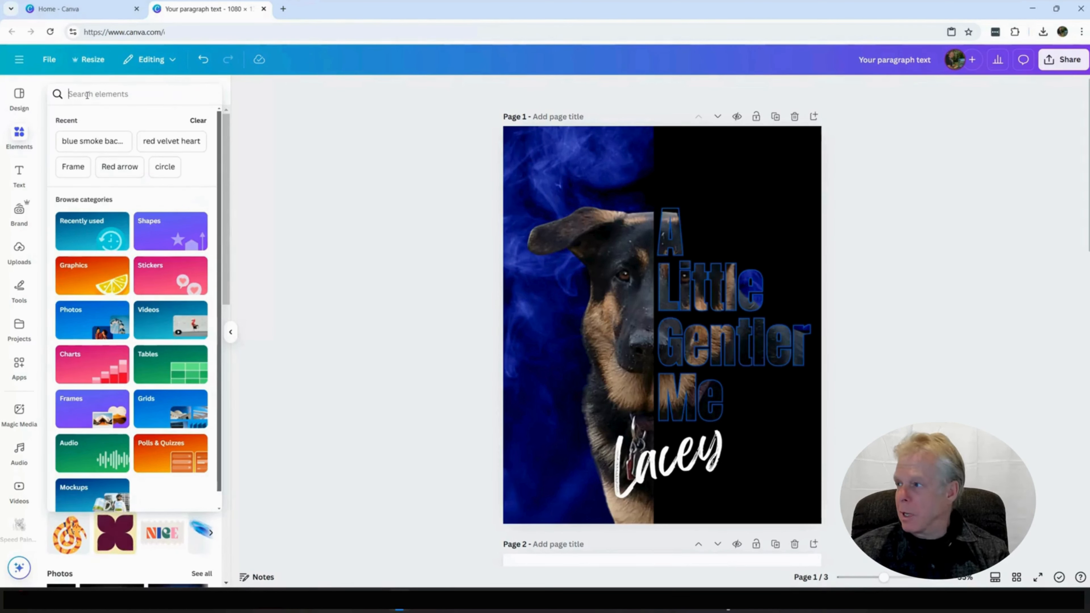
{"action": "type", "text": "red"}
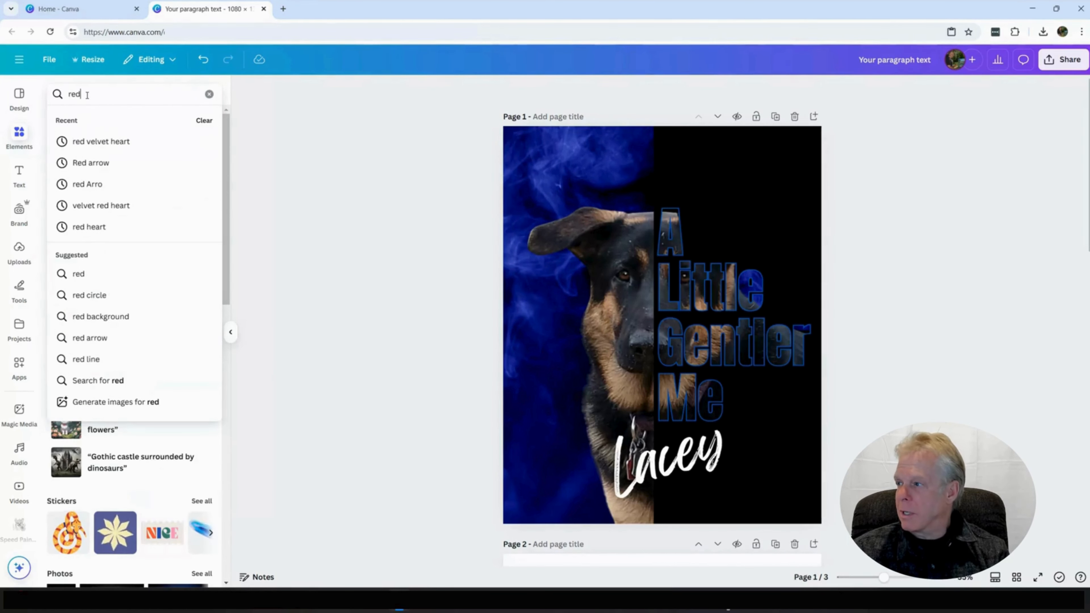
{"action": "left_click", "coordinate": [104, 146]}
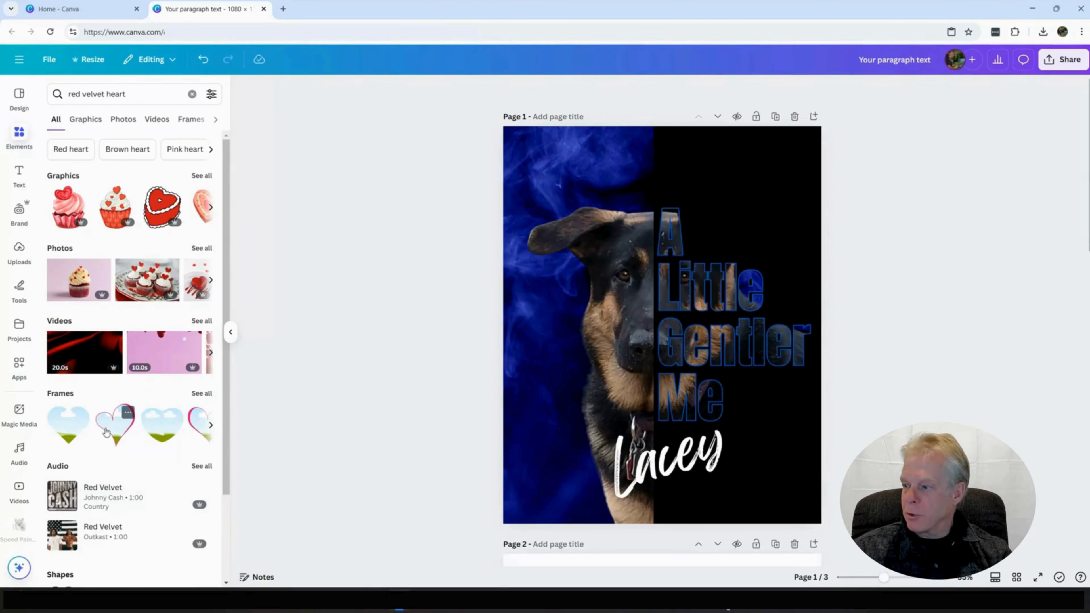
{"action": "left_click_drag", "start_coordinate": [123, 425], "coordinate": [692, 157]}
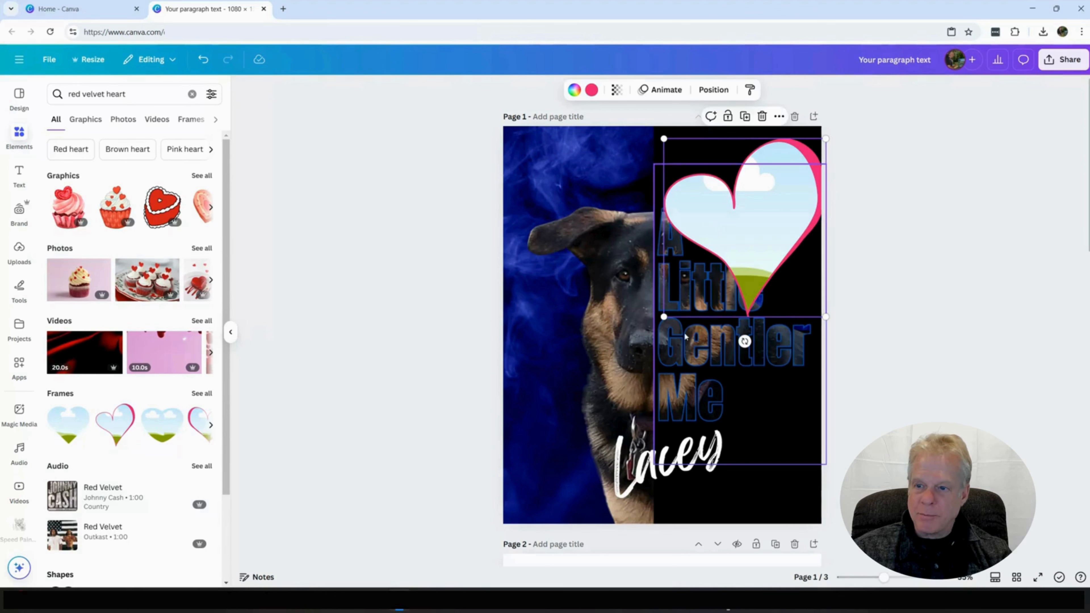
{"action": "left_click_drag", "start_coordinate": [744, 342], "coordinate": [633, 347]}
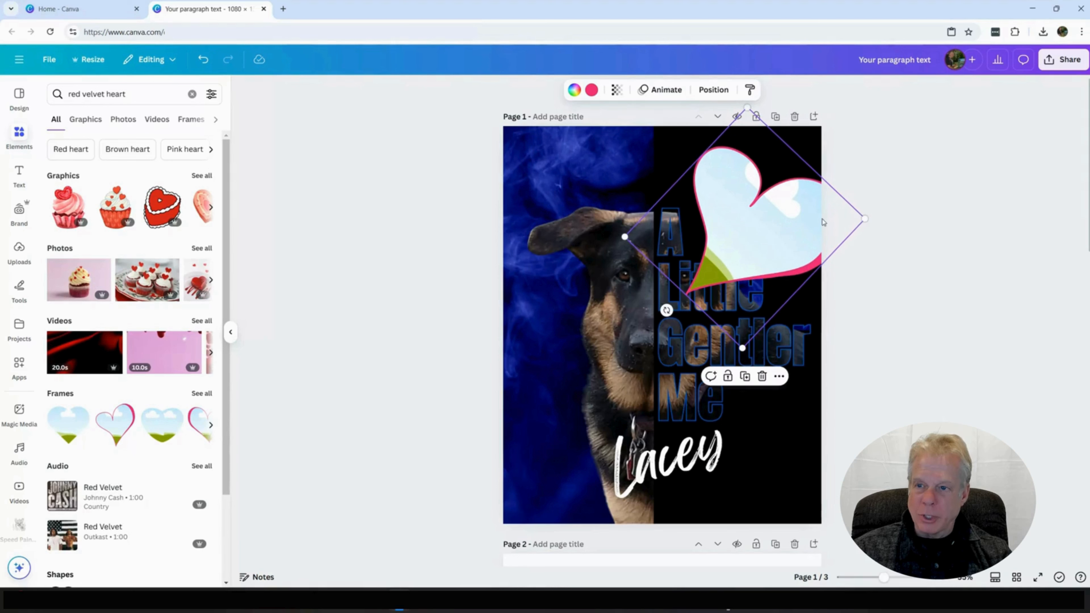
{"action": "mouse_move", "coordinate": [743, 348]}
{"action": "left_mouse_down"}
{"action": "mouse_move", "coordinate": [743, 320]}
{"action": "mouse_move", "coordinate": [743, 331]}
{"action": "left_mouse_up"}
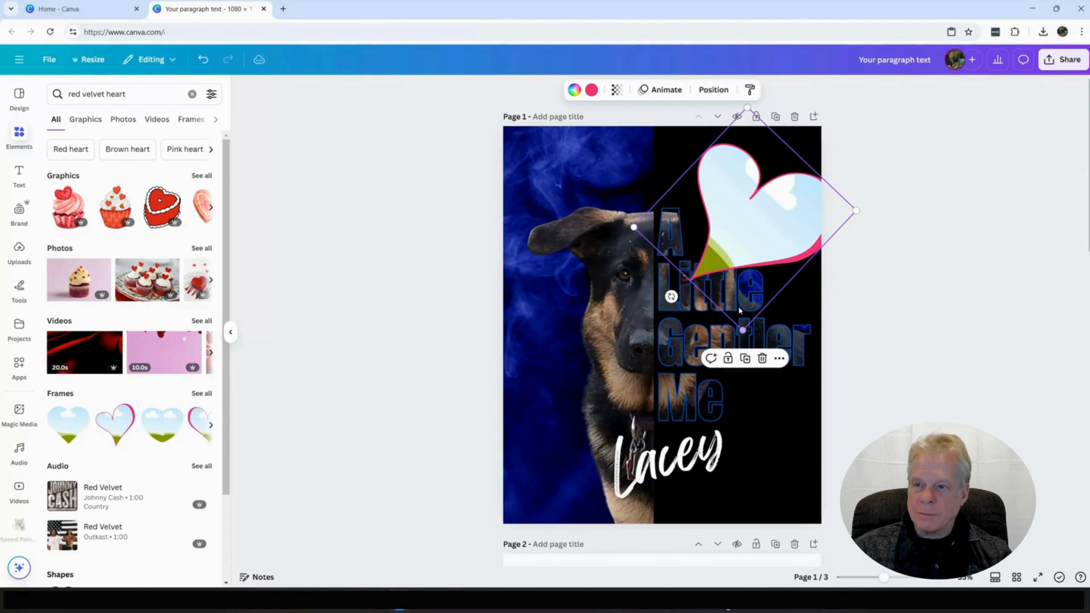
Step: Fill the heart frame with the first German Shepherd cut-out photo from the saved images folder
{"action": "scroll", "coordinate": [19, 496], "scroll_direction": "down", "scroll_amount": 3}
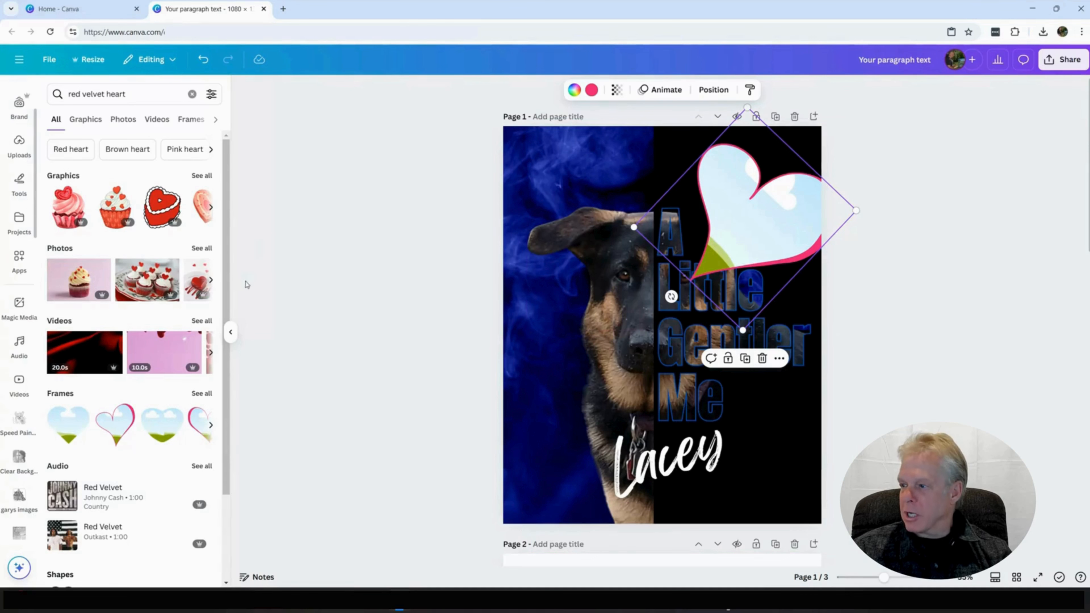
{"action": "left_click", "coordinate": [231, 333]}
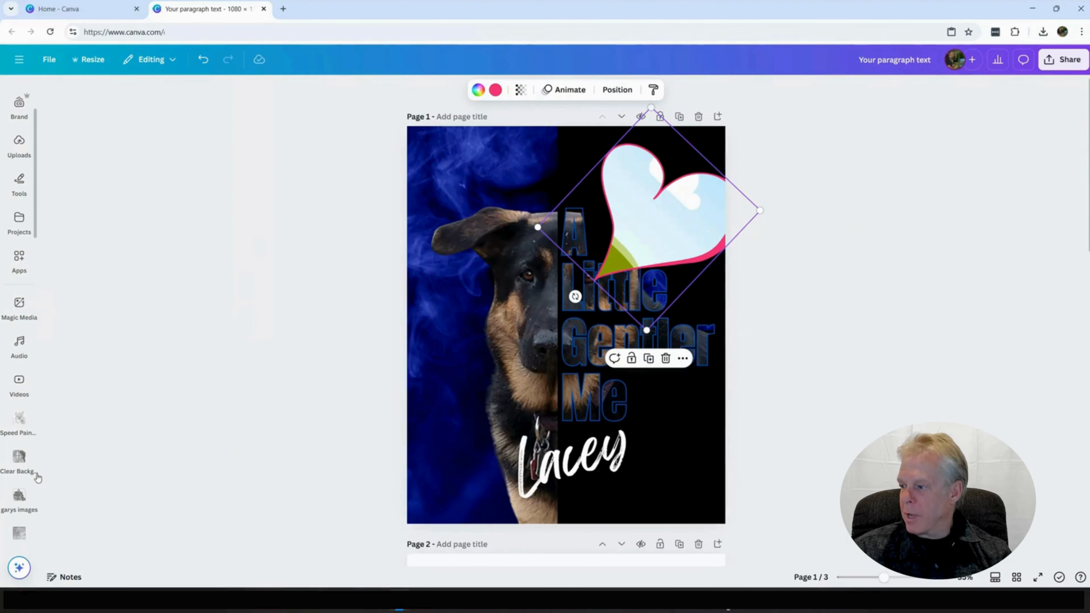
{"action": "scroll", "coordinate": [33, 468], "scroll_direction": "up", "scroll_amount": 3}
{"action": "mouse_move", "coordinate": [37, 461]}
{"action": "scroll", "coordinate": [44, 458], "scroll_direction": "down", "scroll_amount": 2}
{"action": "mouse_move", "coordinate": [7, 500]}
{"action": "scroll", "coordinate": [6, 501], "scroll_direction": "down", "scroll_amount": 1}
{"action": "scroll", "coordinate": [12, 494], "scroll_direction": "down", "scroll_amount": 6}
{"action": "mouse_move", "coordinate": [19, 337]}
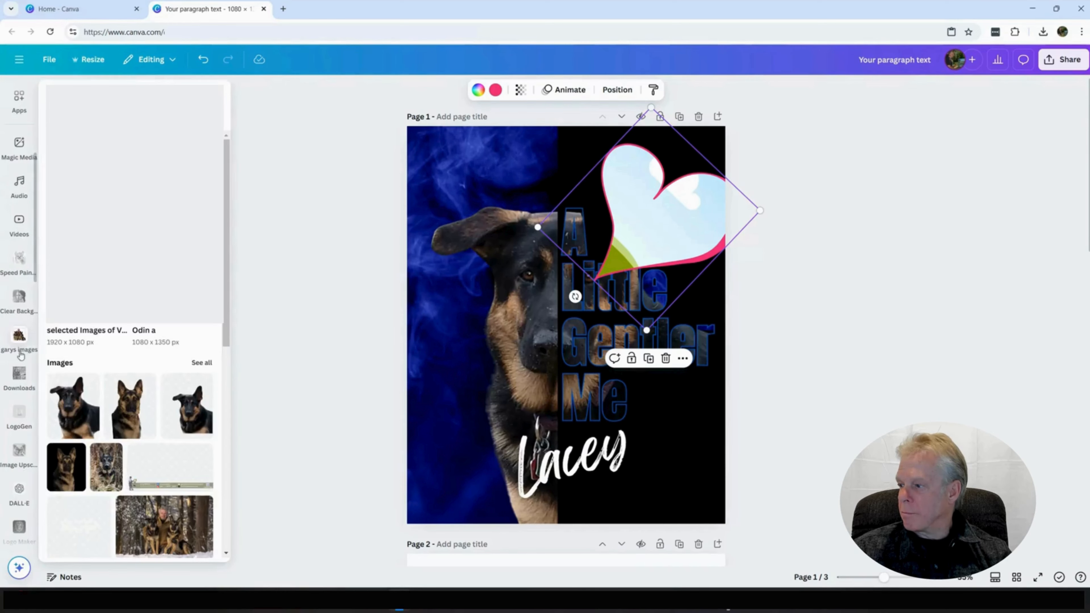
{"action": "left_click_drag", "start_coordinate": [59, 390], "coordinate": [644, 200]}
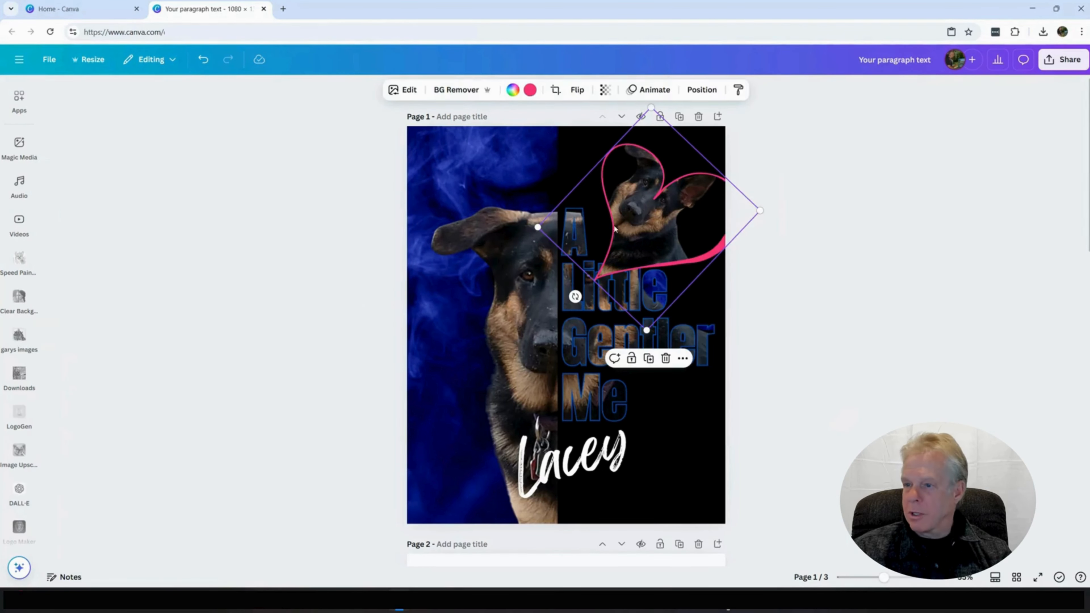
Step: Rotate the photo inside the heart frame by -43.1° so the dog is upright, reduce it and centre the dog's face in the heart
{"action": "double_click", "coordinate": [653, 236]}
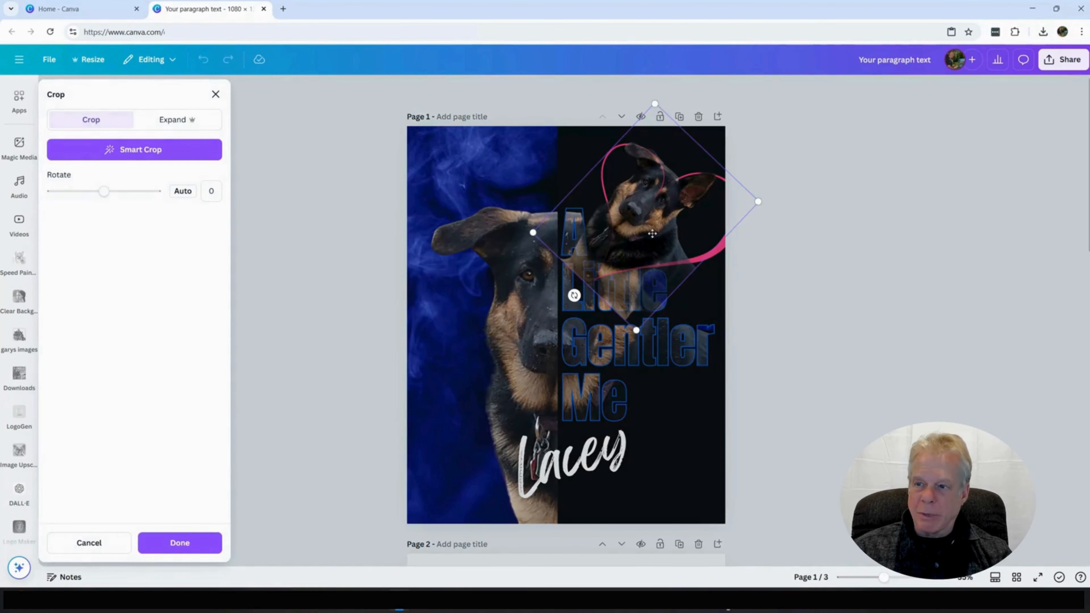
{"action": "left_click_drag", "start_coordinate": [574, 296], "coordinate": [650, 262]}
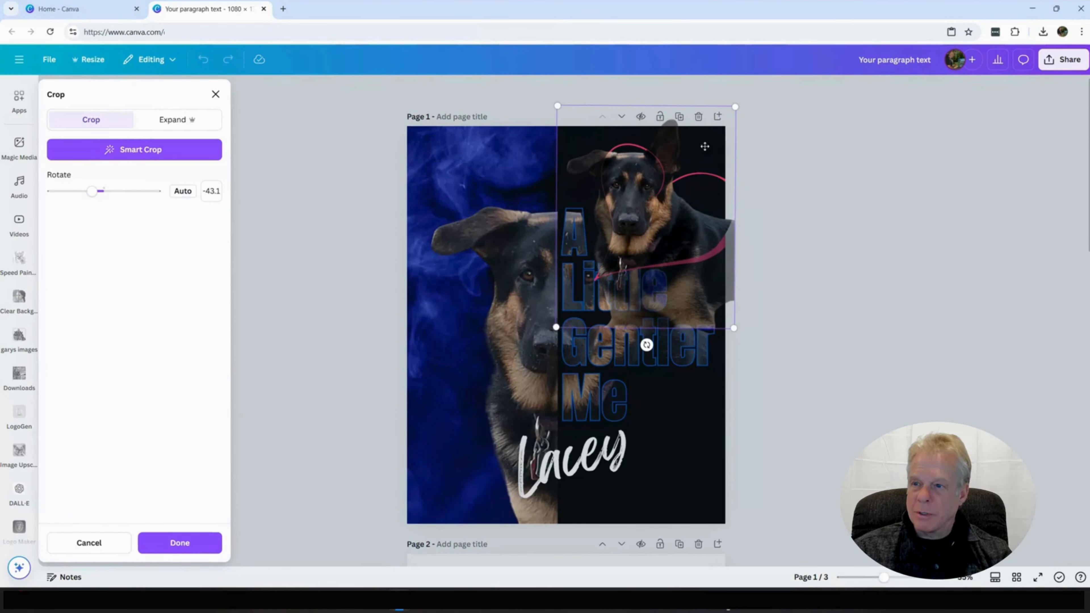
{"action": "left_click_drag", "start_coordinate": [558, 107], "coordinate": [588, 144]}
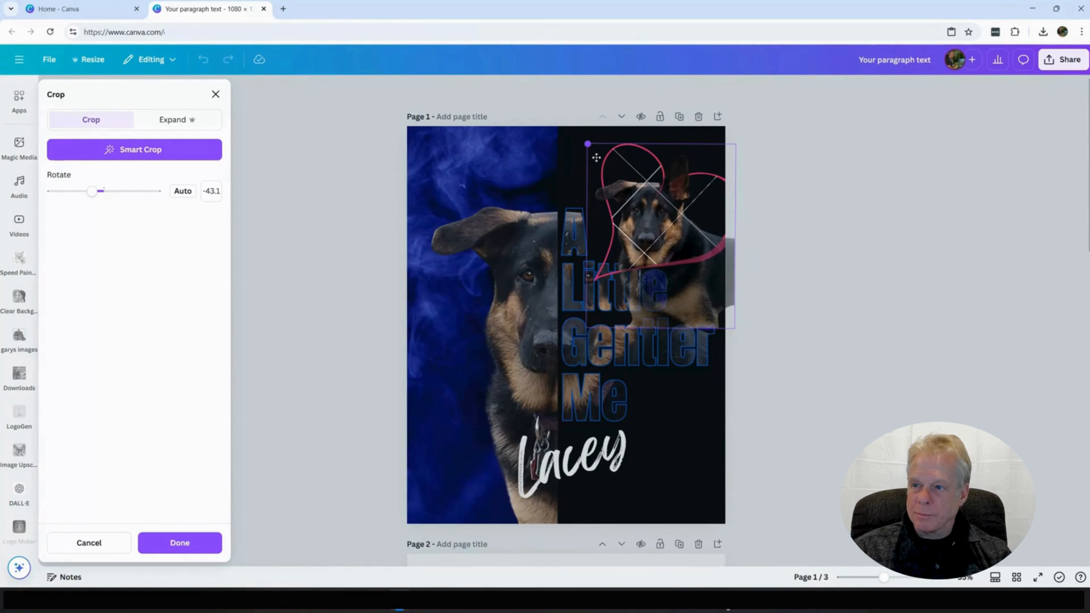
{"action": "left_click_drag", "start_coordinate": [661, 217], "coordinate": [675, 250]}
{"action": "key", "text": "Return"}
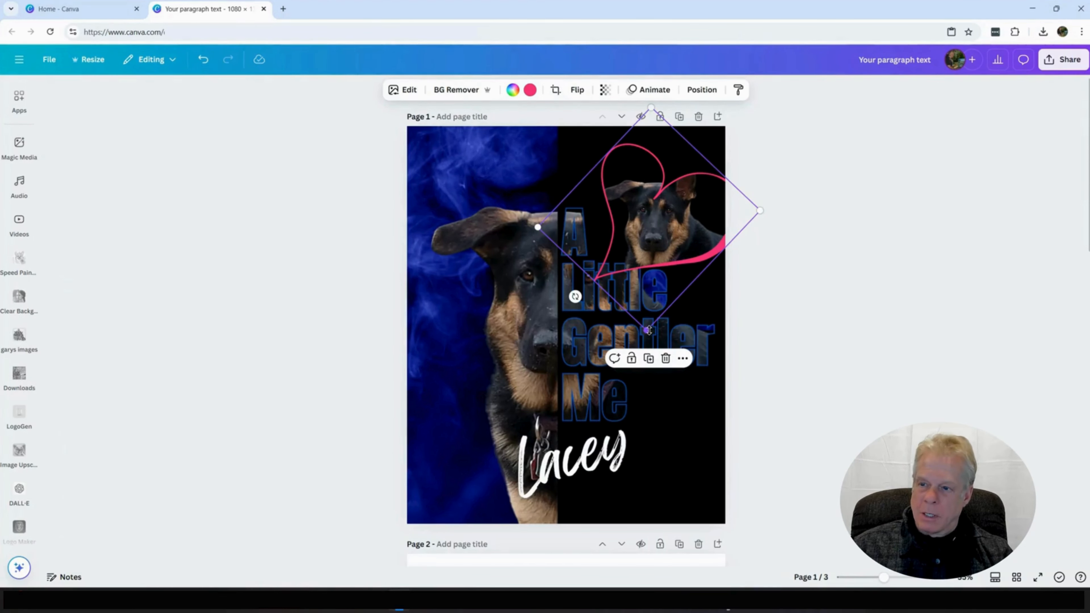
Step: Shrink the heart frame to fit within the page and position it above "Little", beside the "A"
{"action": "left_click_drag", "start_coordinate": [649, 330], "coordinate": [649, 280]}
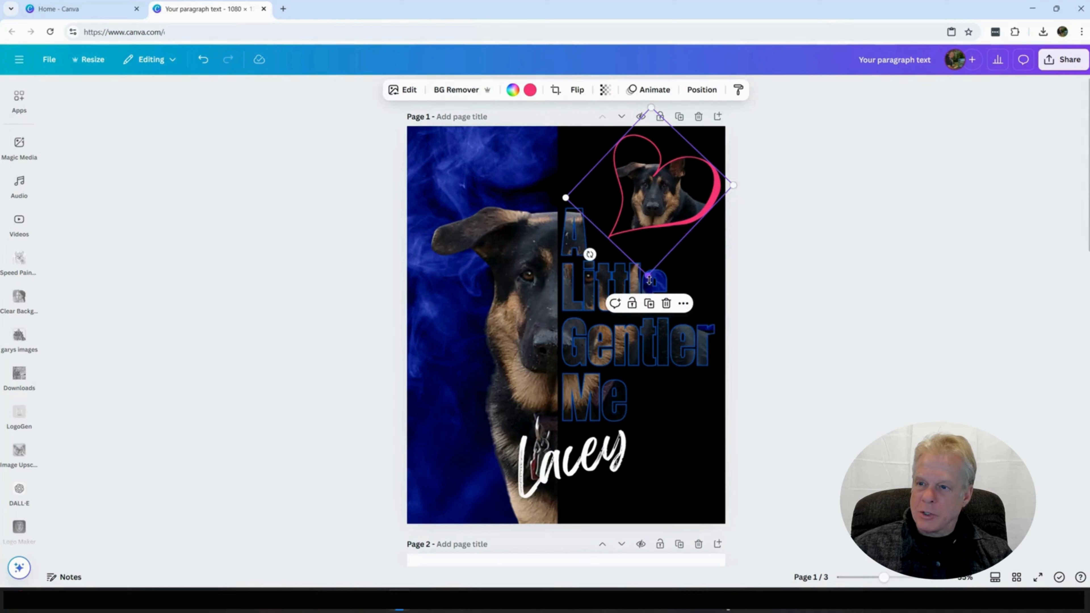
{"action": "left_click_drag", "start_coordinate": [659, 209], "coordinate": [647, 221]}
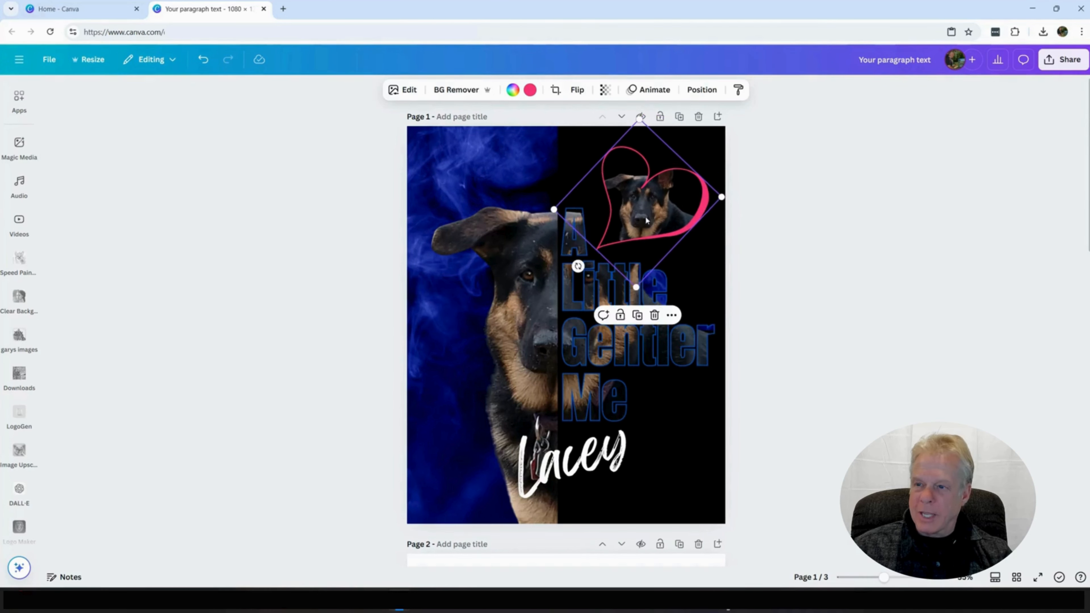
{"action": "left_click", "coordinate": [769, 279]}
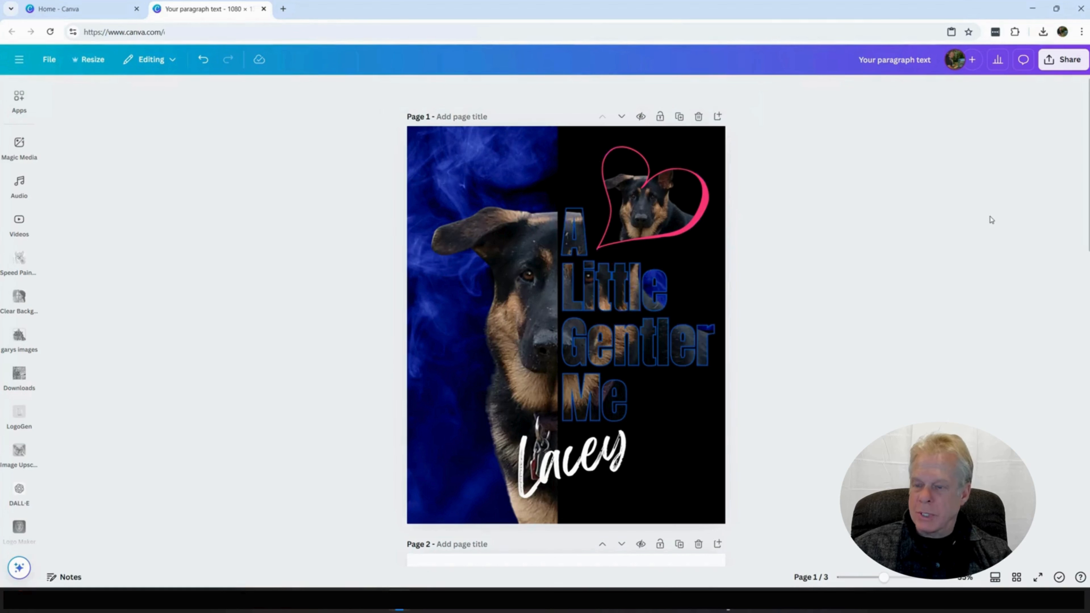